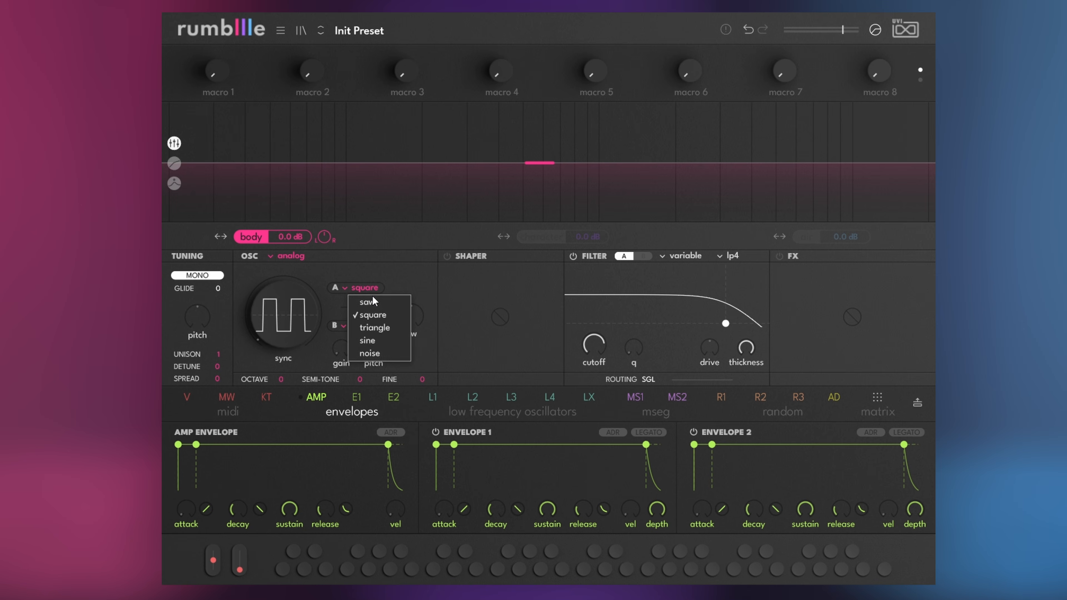
Set the body band's oscillator A to saw and switch filter A to analog with a lowered cutoff and slight resonance.
left_click(374, 301)
left_click(678, 254)
left_click(685, 273)
left_click_drag(728, 327, 607, 294)
Modulate filter A's cutoff with envelope 1, shaped to a short decay and zero sustain, and increase the glide.
left_click_drag(357, 396, 594, 345)
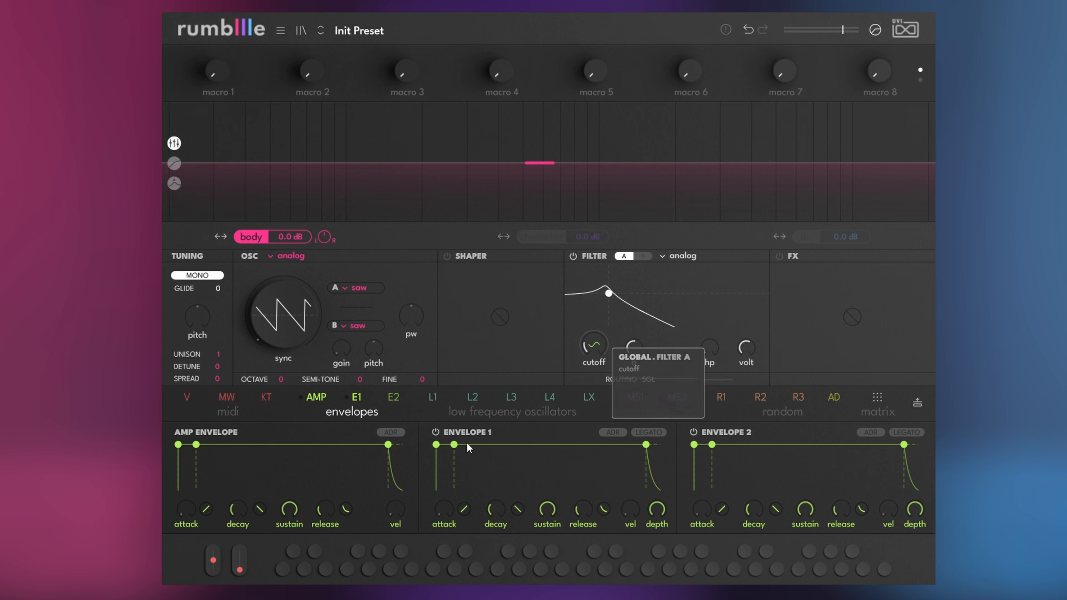
left_click_drag(454, 444, 470, 495)
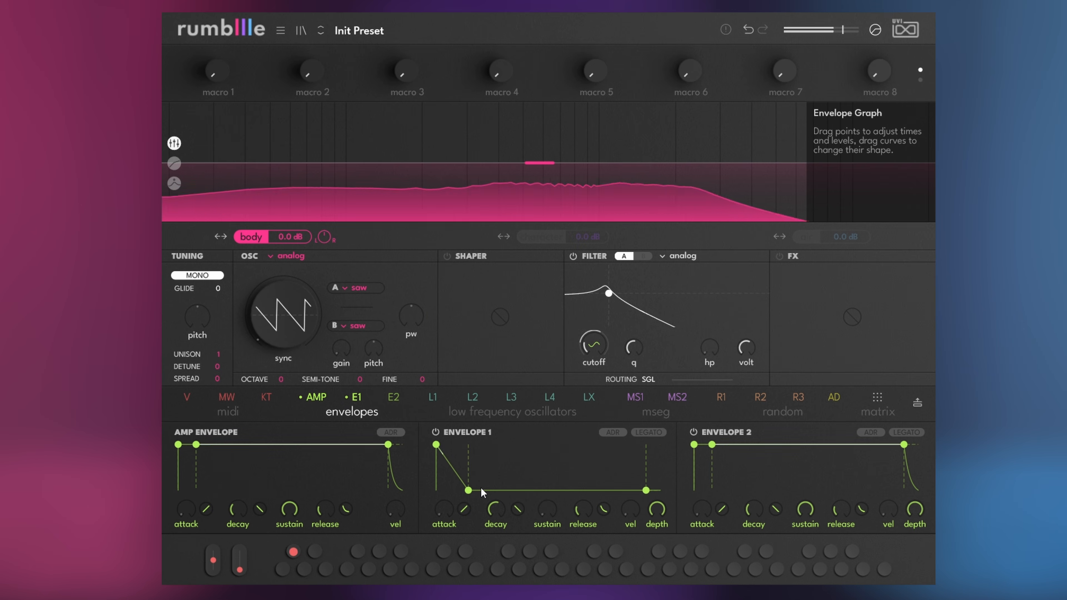
left_click_drag(223, 289, 223, 255)
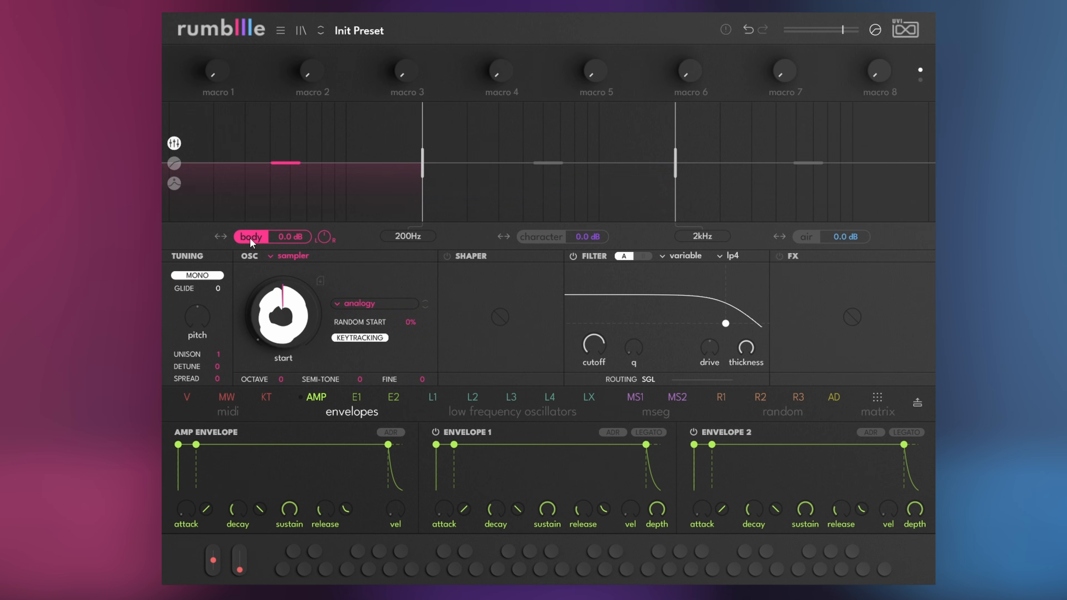
Open the filter cutoff fully and set the character band's random start to 29%.
left_click(796, 235)
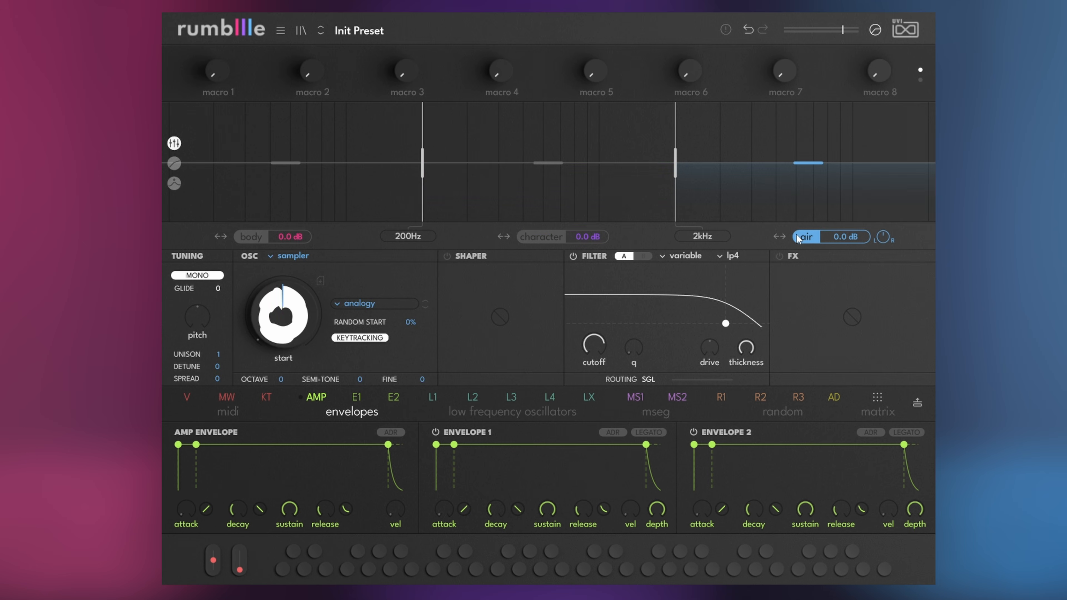
left_click_drag(593, 344, 593, 315)
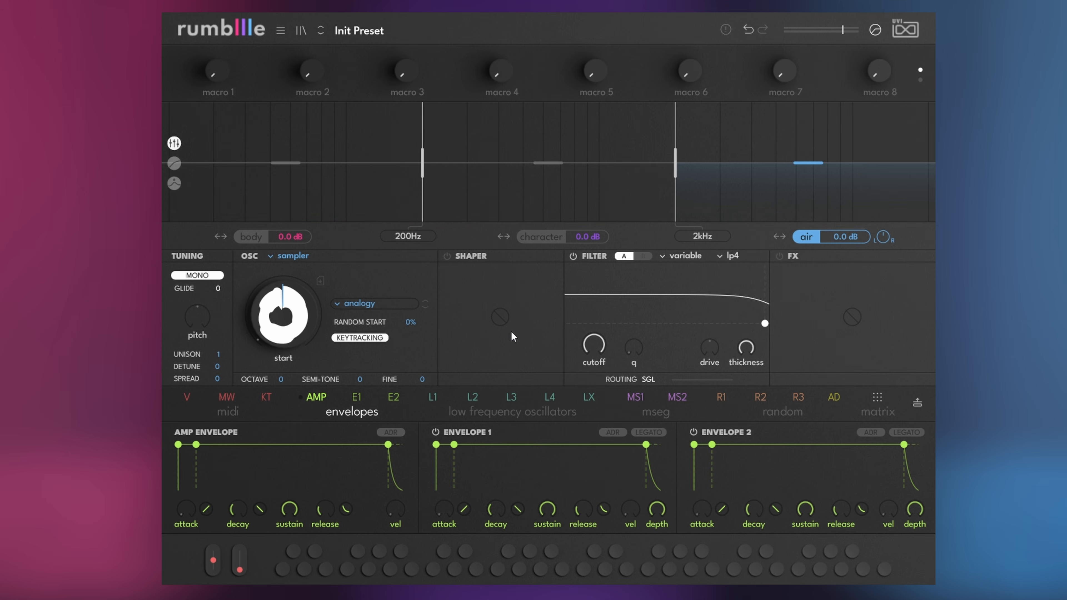
left_click(540, 237)
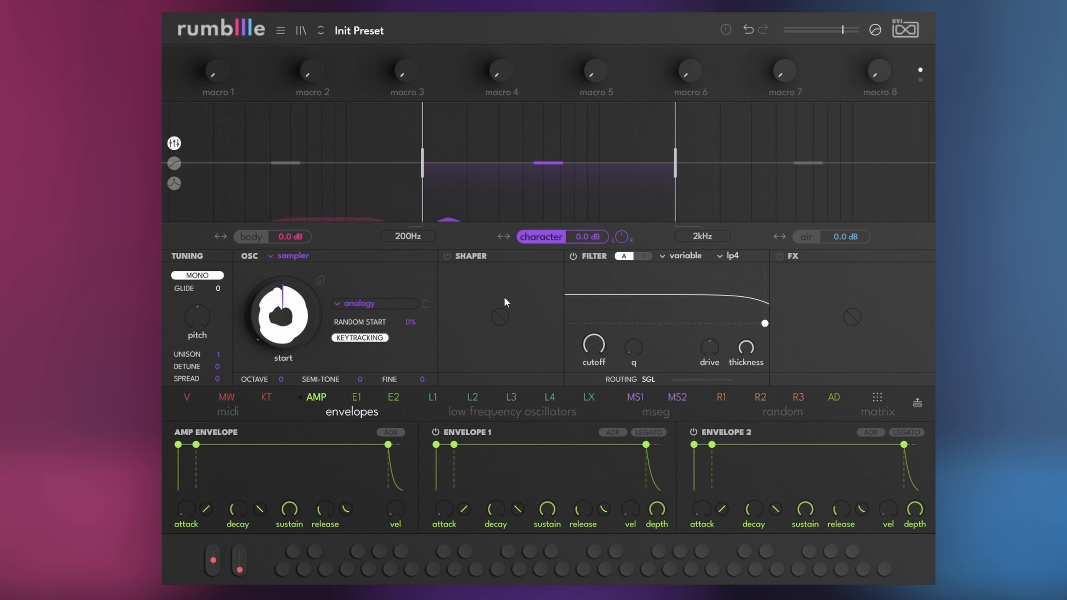
left_click_drag(417, 325, 417, 315)
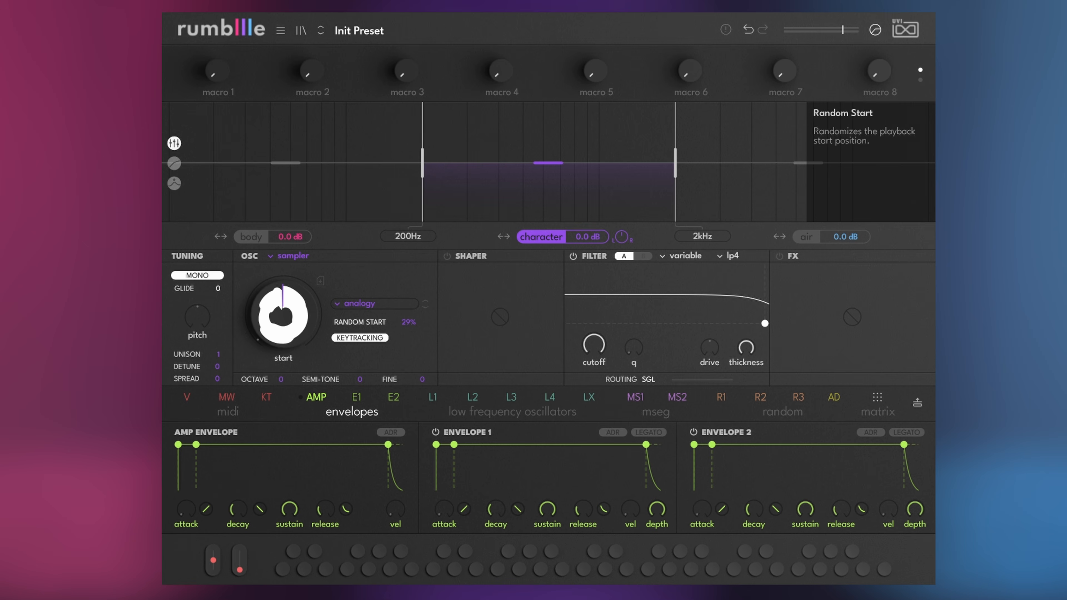
Raise the body band's random start and set the air band's random start to 40%.
left_click(260, 236)
left_click_drag(409, 323, 416, 324)
left_click(821, 238)
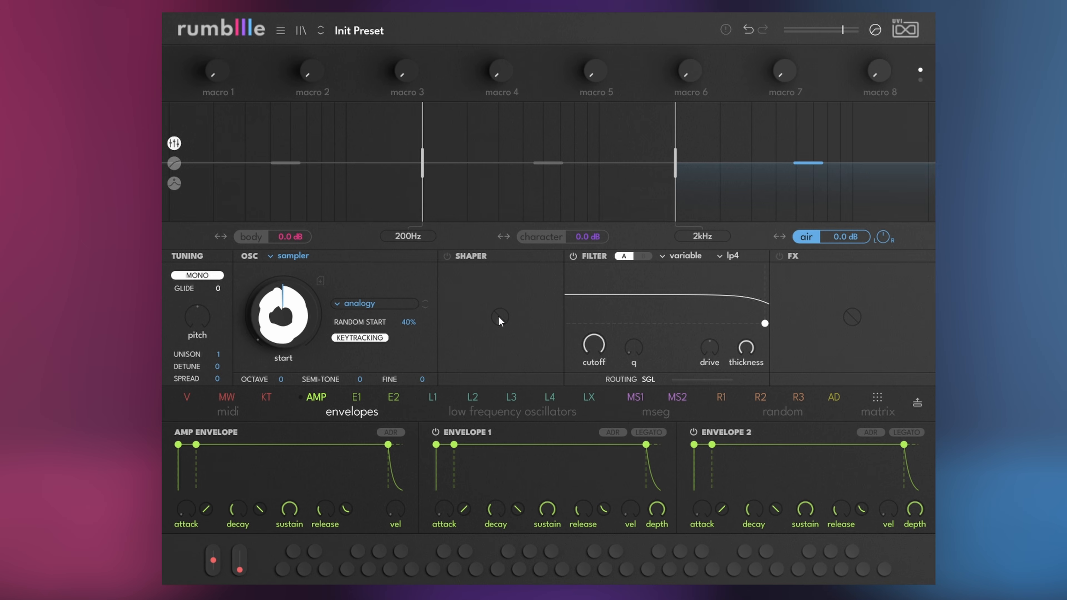
Expand the character band to the full spectrum and set its random start to 0%, unison to 4 and detune to 24.
left_click(536, 238)
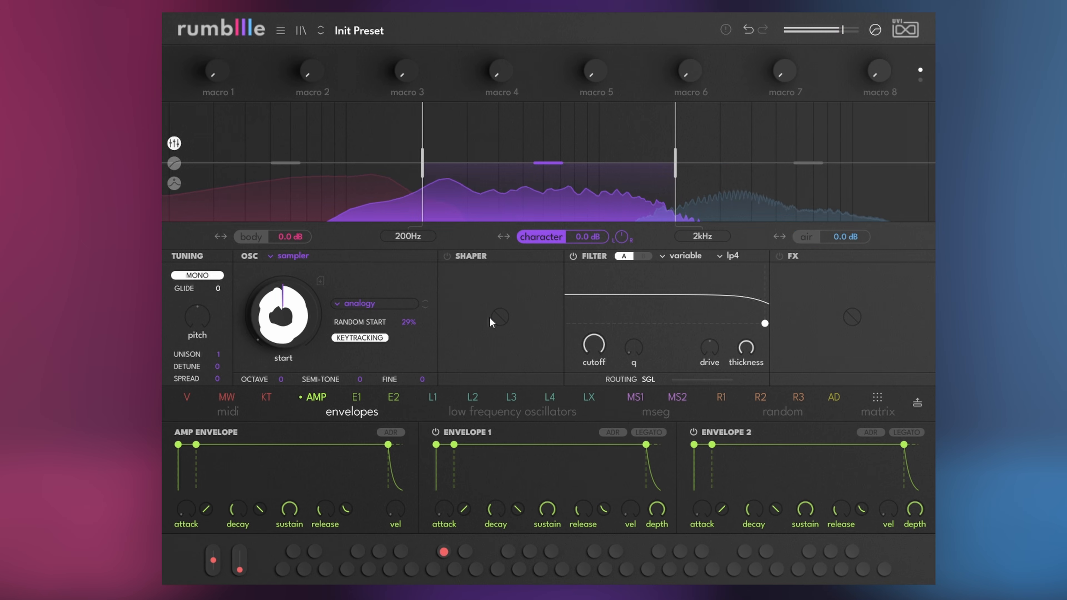
left_click(503, 237)
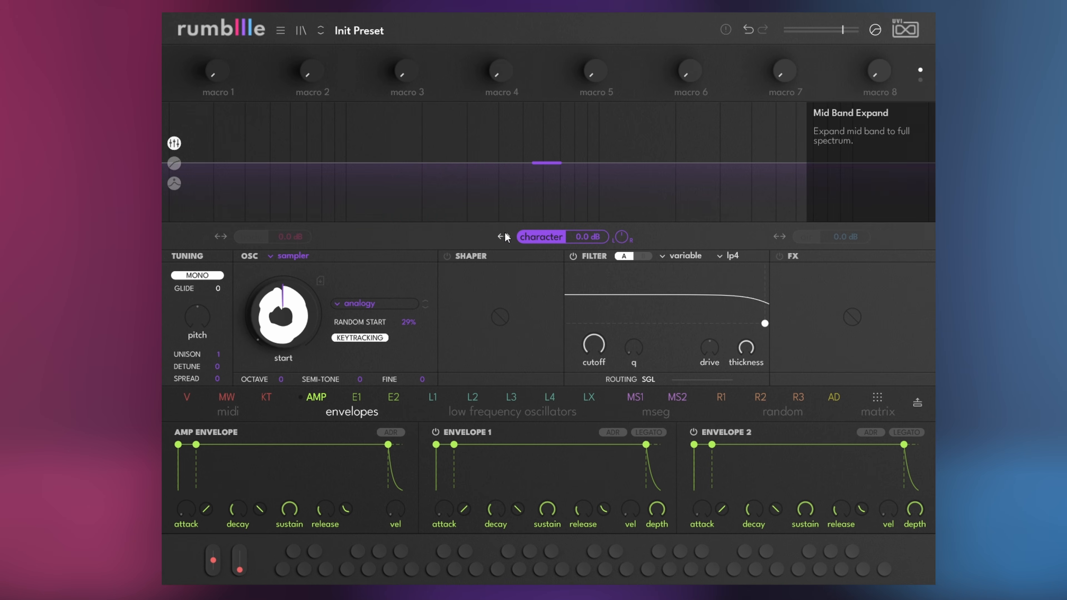
double_click(410, 323)
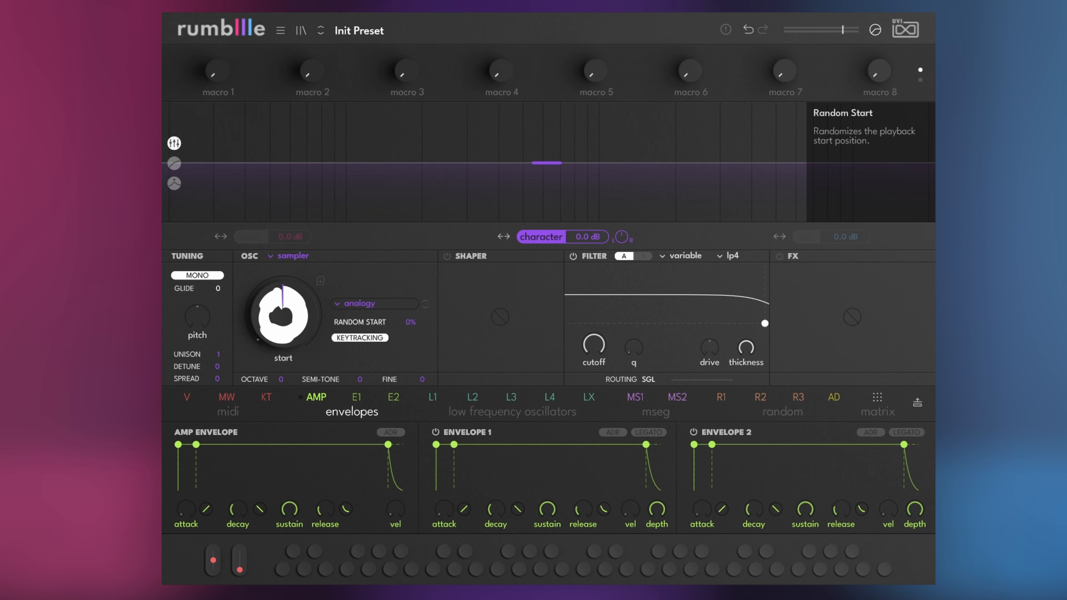
left_click_drag(216, 367, 217, 357)
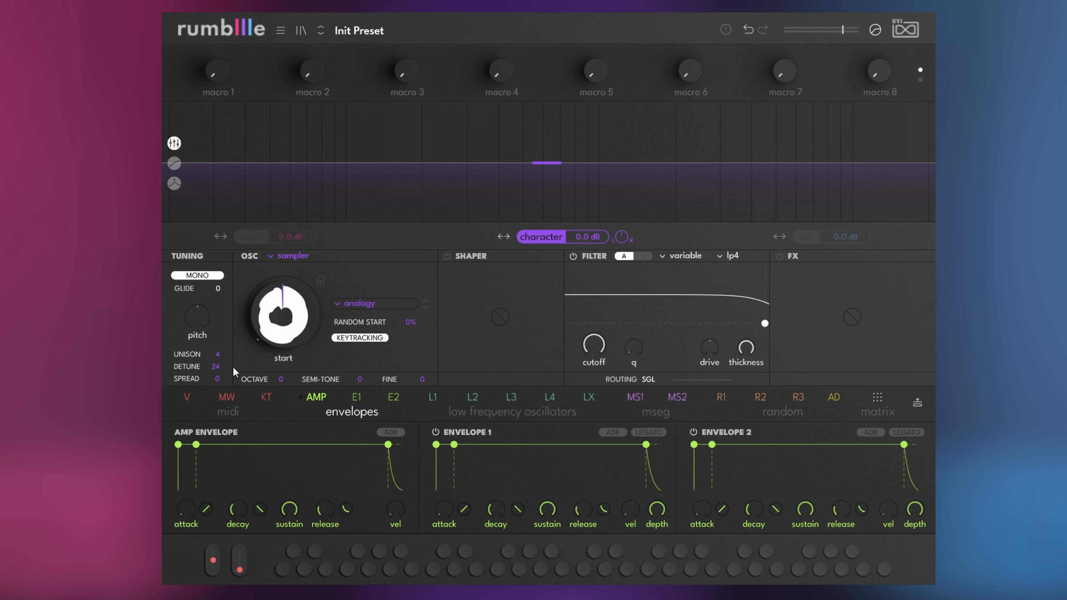
mouse_move(408, 324)
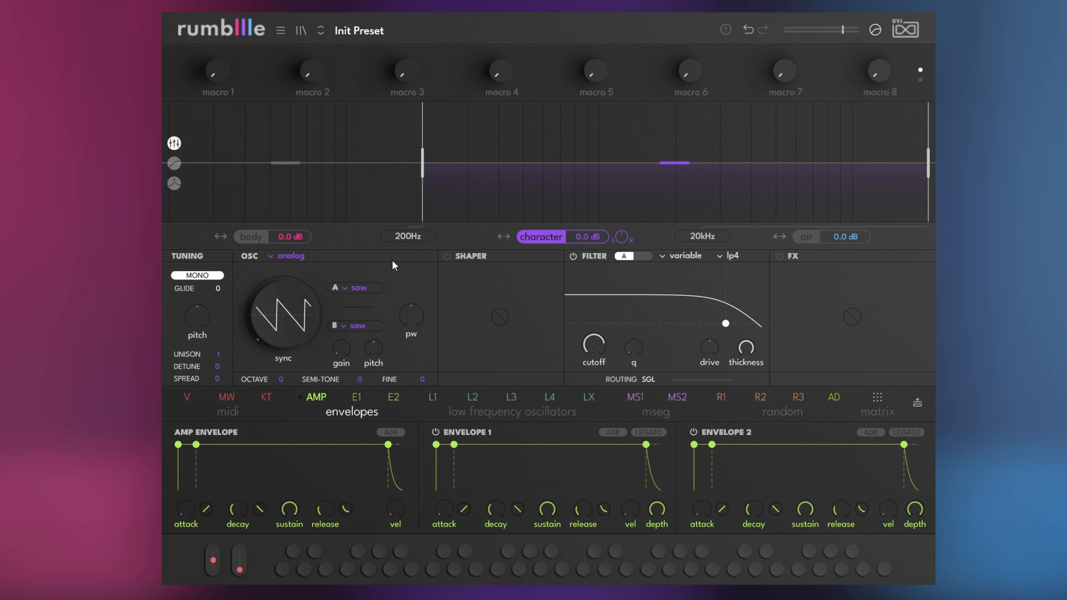
Enable the character band's clipper shaper and set the body band's oscillator A to saw.
left_click(446, 256)
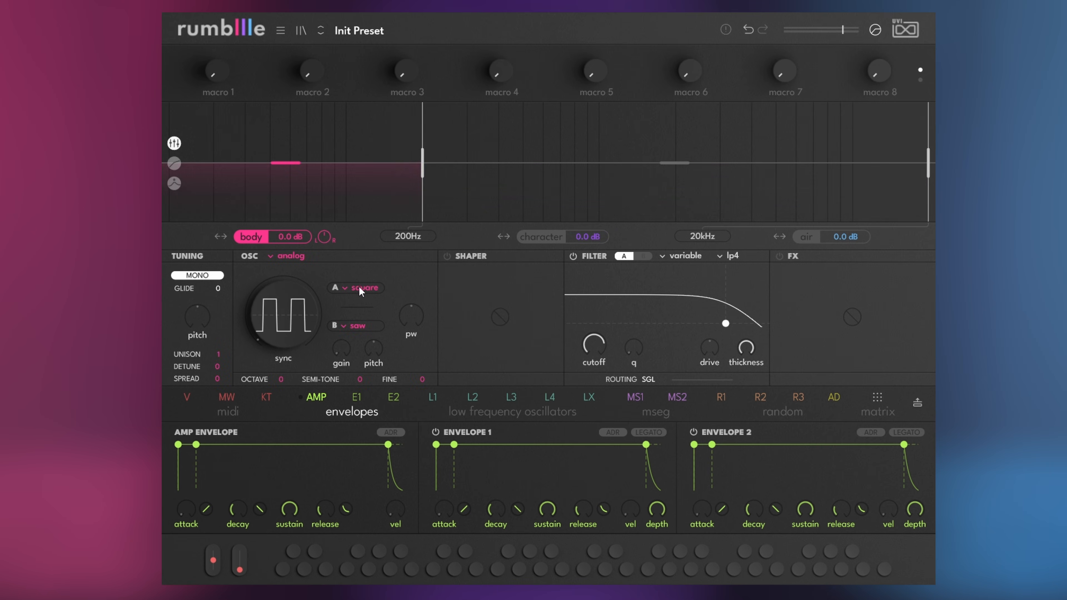
left_click(363, 289)
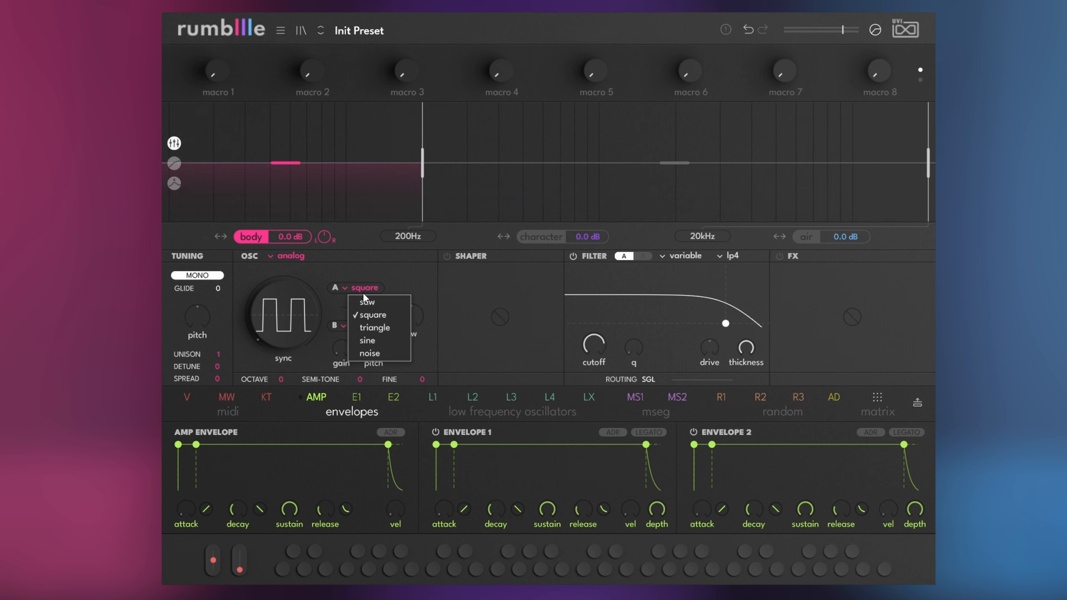
left_click(365, 302)
left_click(531, 239)
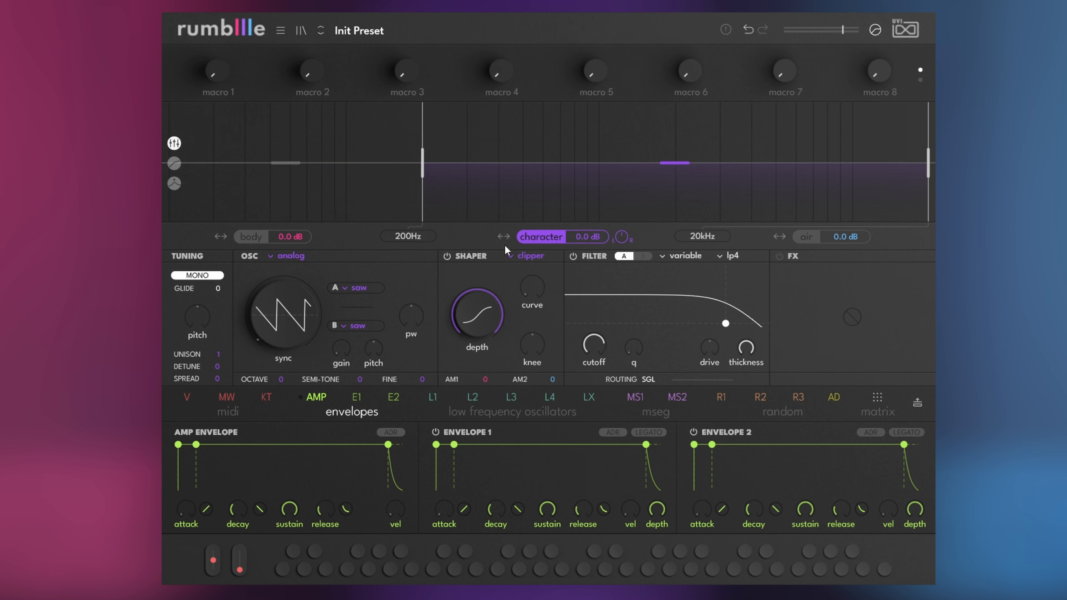
Switch the character band's oscillator to timbral and set the shaper's AM1 depth to 72.
left_click(291, 255)
left_click(330, 320)
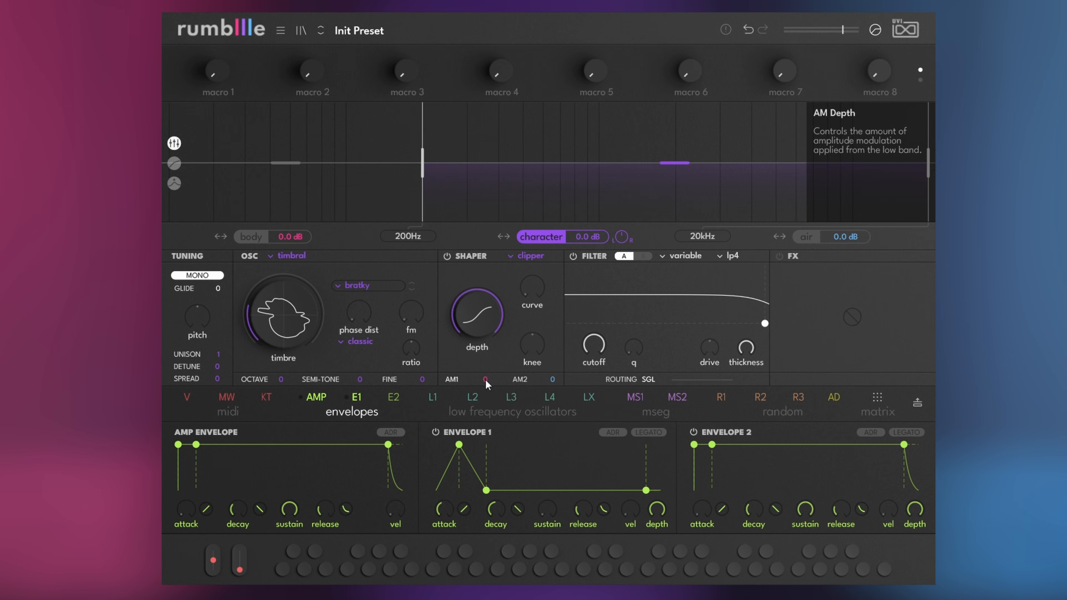
left_click_drag(483, 379, 474, 368)
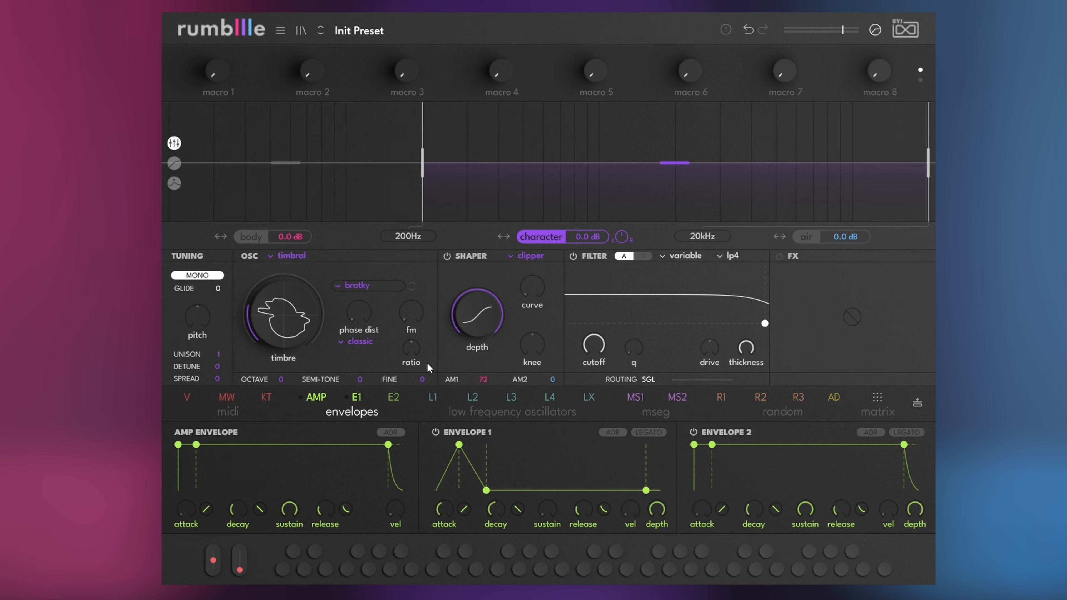
Switch the body band's oscillator to timbral and modulate its timbre with envelope 1.
left_click(261, 240)
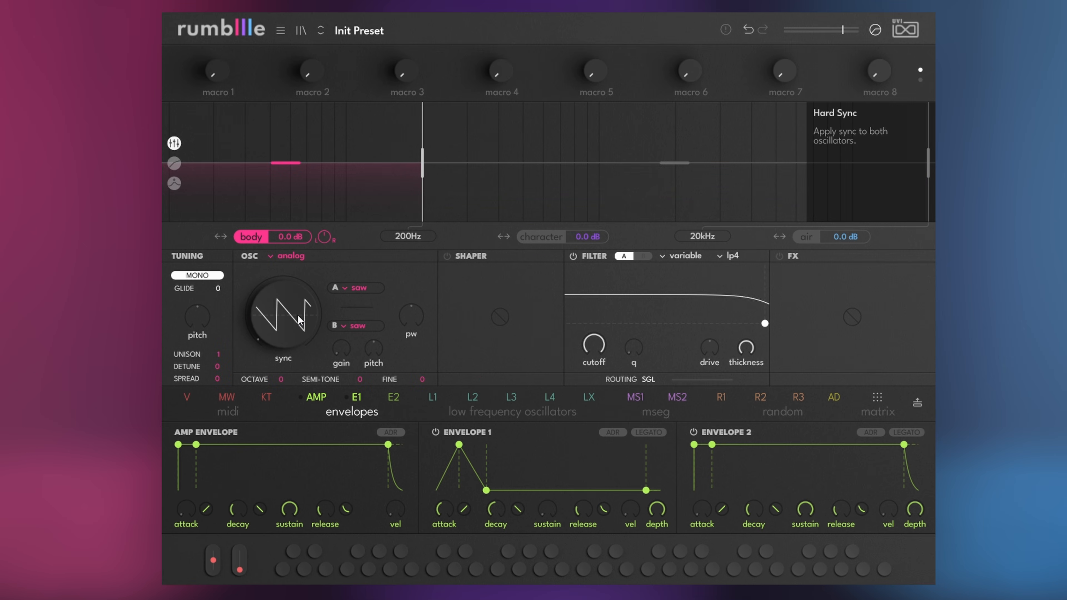
left_click(283, 254)
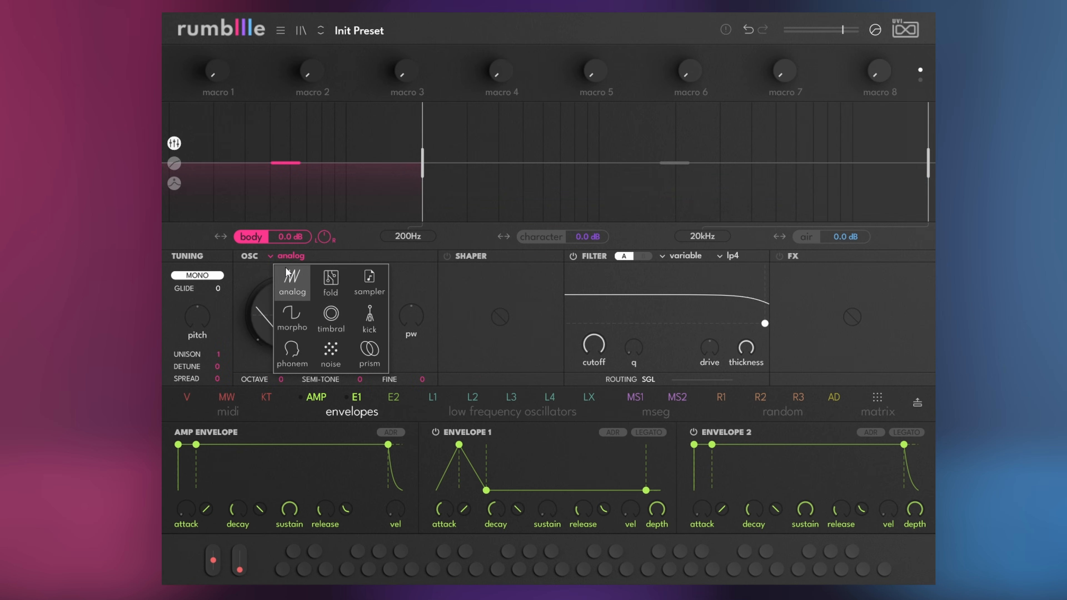
left_click(329, 319)
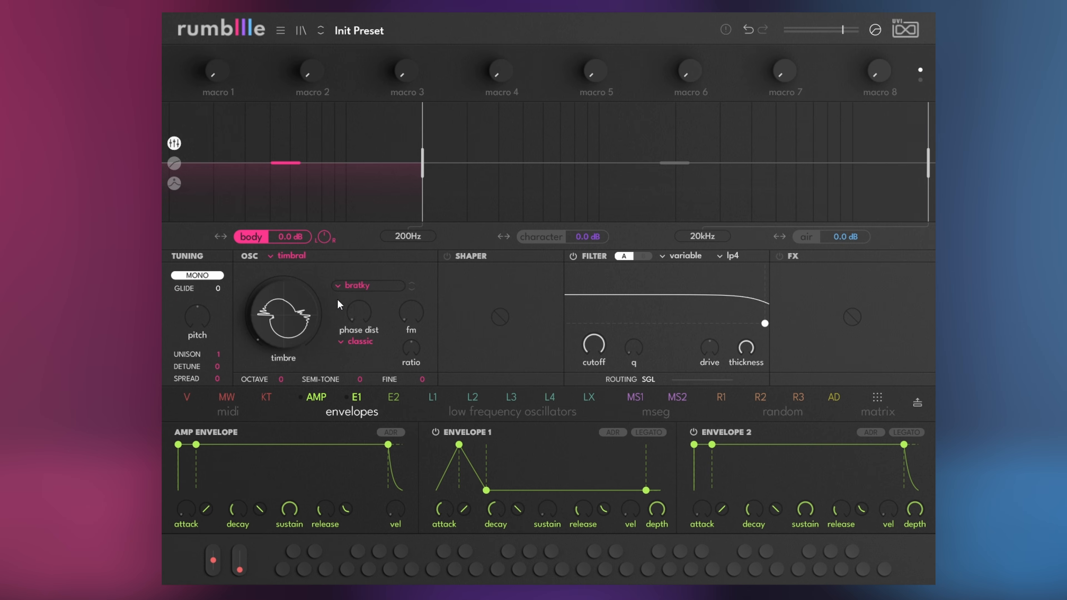
left_click_drag(357, 397, 312, 312)
left_click(531, 235)
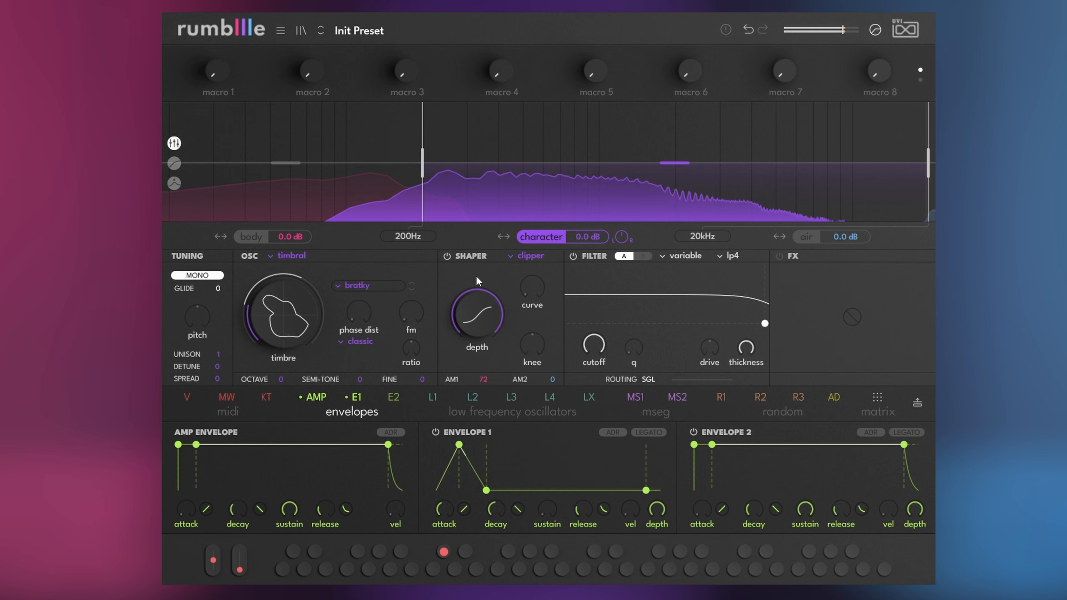
Raise the timbre, phase distortion and ratio of the body band's timbral oscillator.
left_click(317, 311)
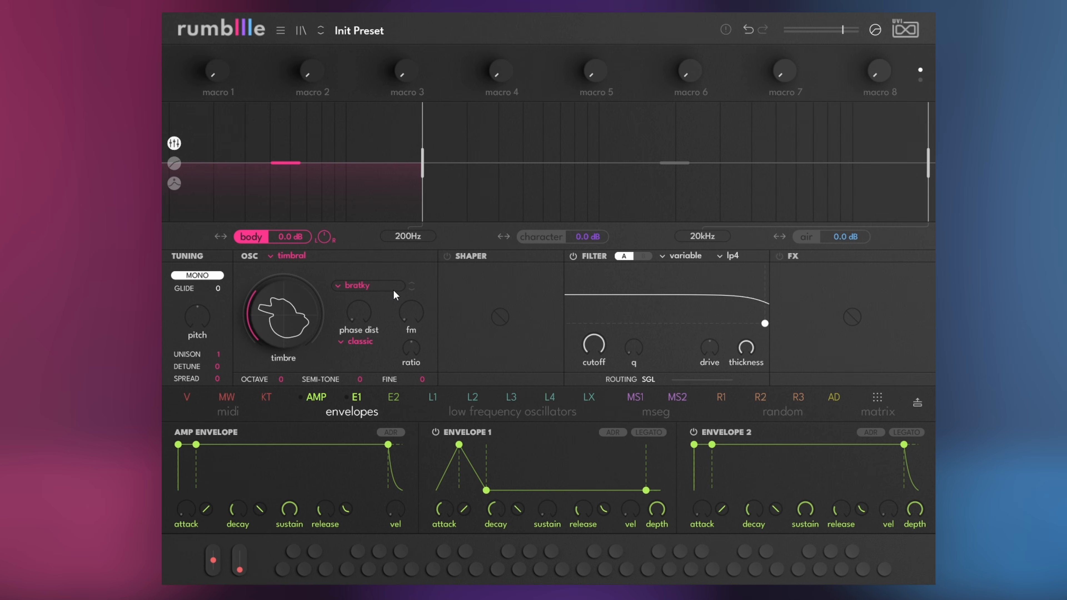
left_click_drag(358, 313, 358, 298)
left_click_drag(418, 352, 416, 325)
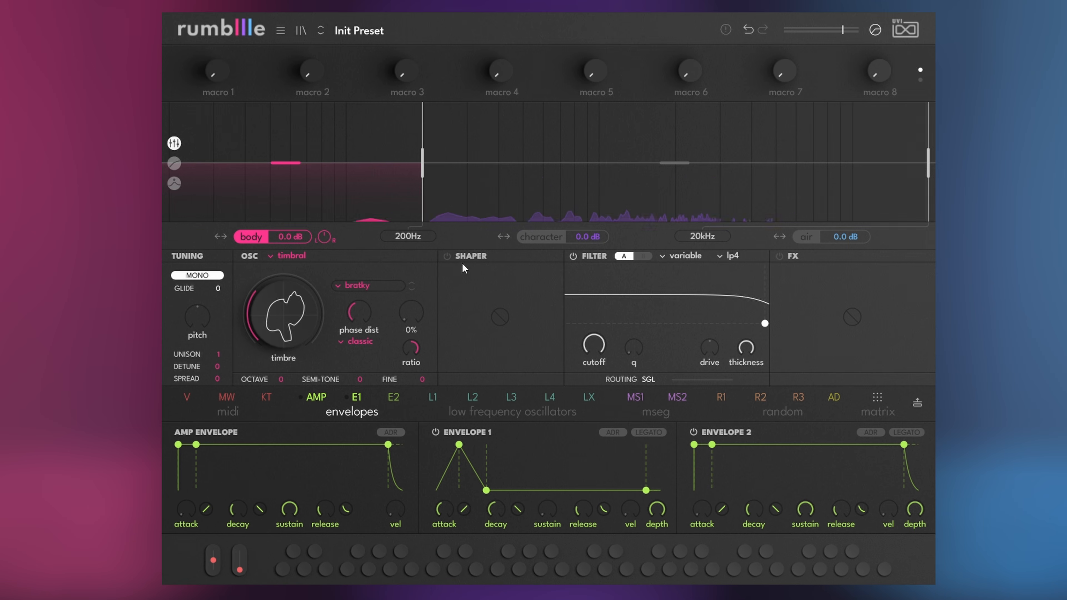
Set the AM2 depth of the character band's shaper to 46.
left_click(531, 238)
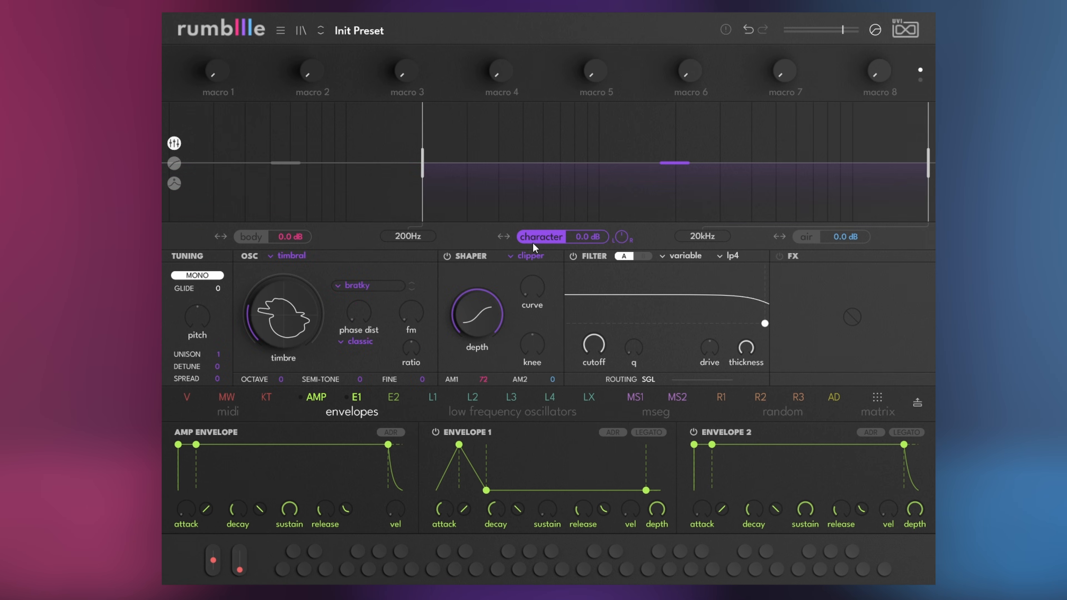
mouse_move(489, 382)
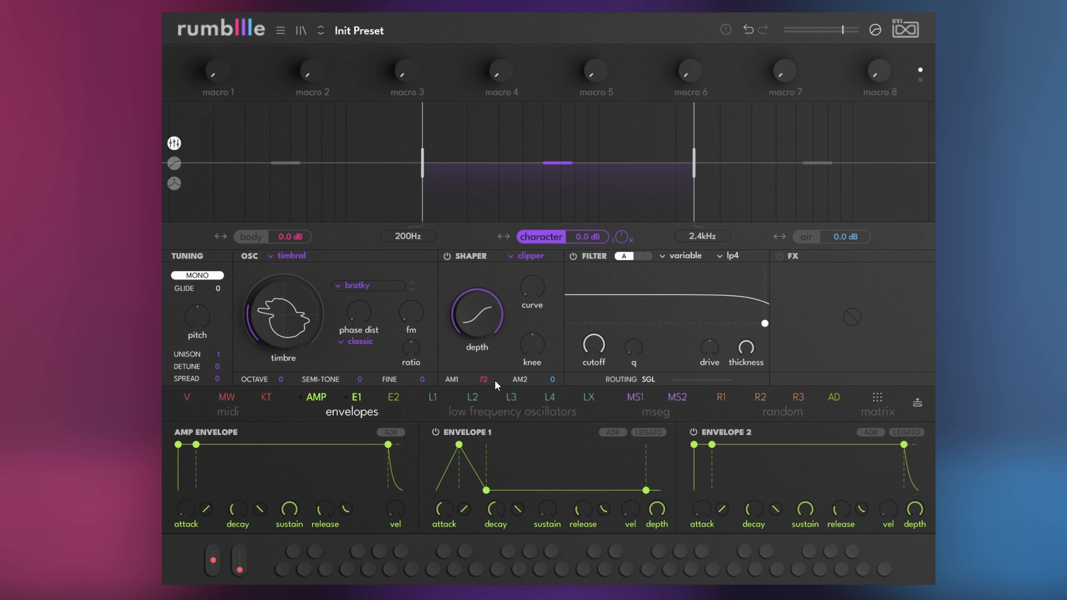
left_click_drag(552, 379, 552, 361)
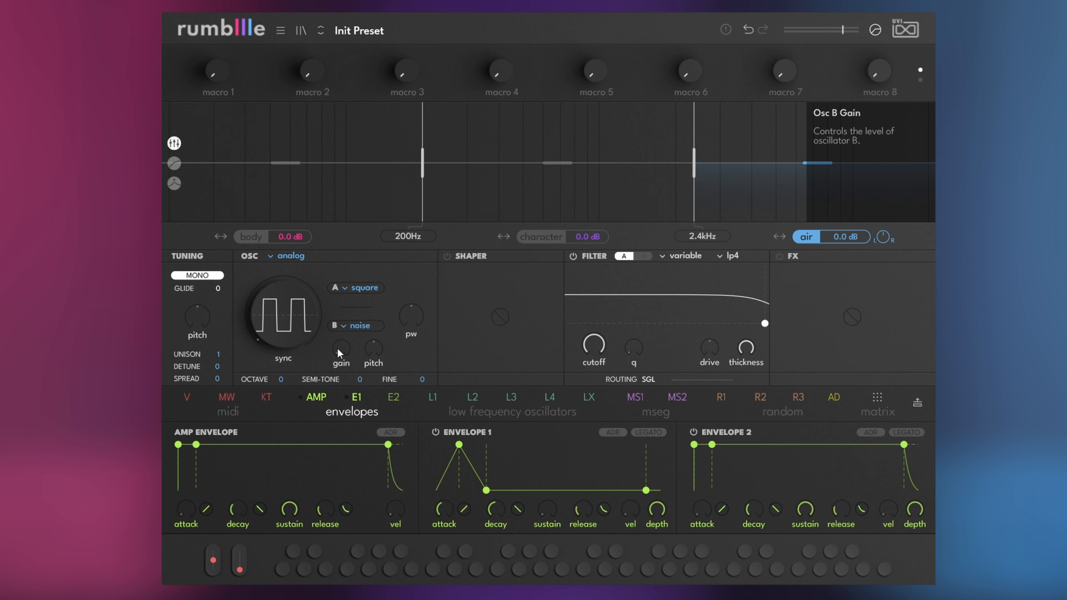
Increase the air band's unison and detune and raise the gain of its noise oscillator B.
left_click_drag(218, 354, 218, 349)
left_click_drag(341, 348, 341, 325)
left_click_drag(216, 366, 214, 358)
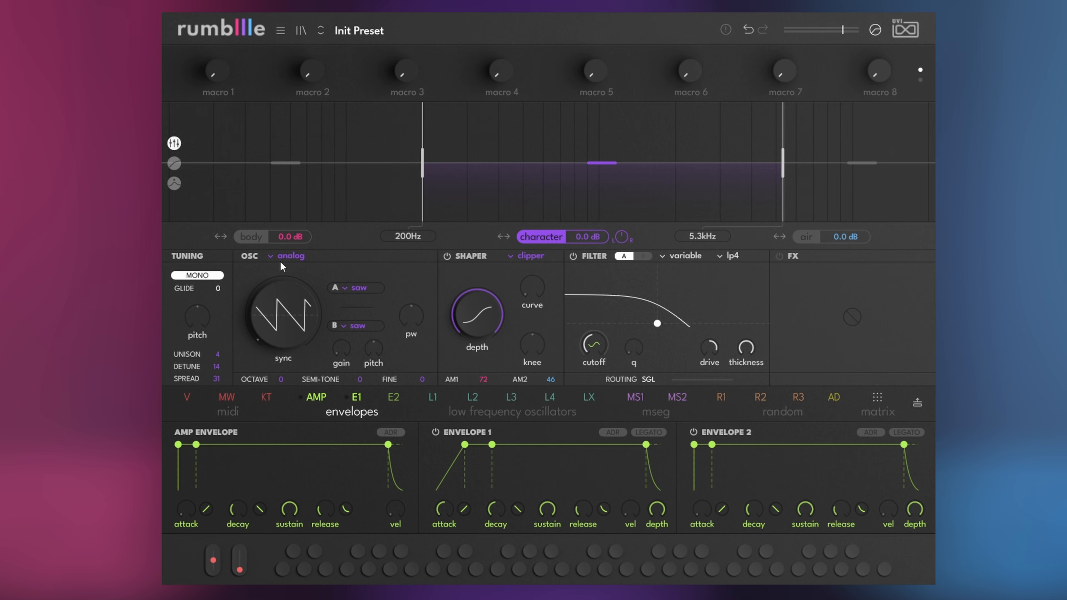
Turn off mono mode and set the filter routing to serial (SER).
left_click(215, 276)
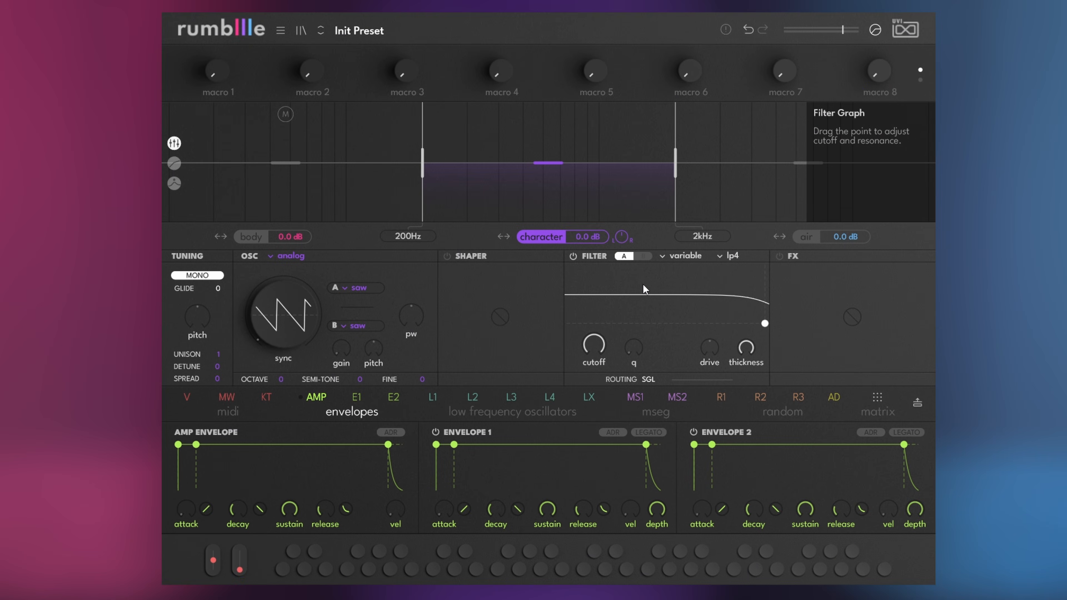
left_click(650, 379)
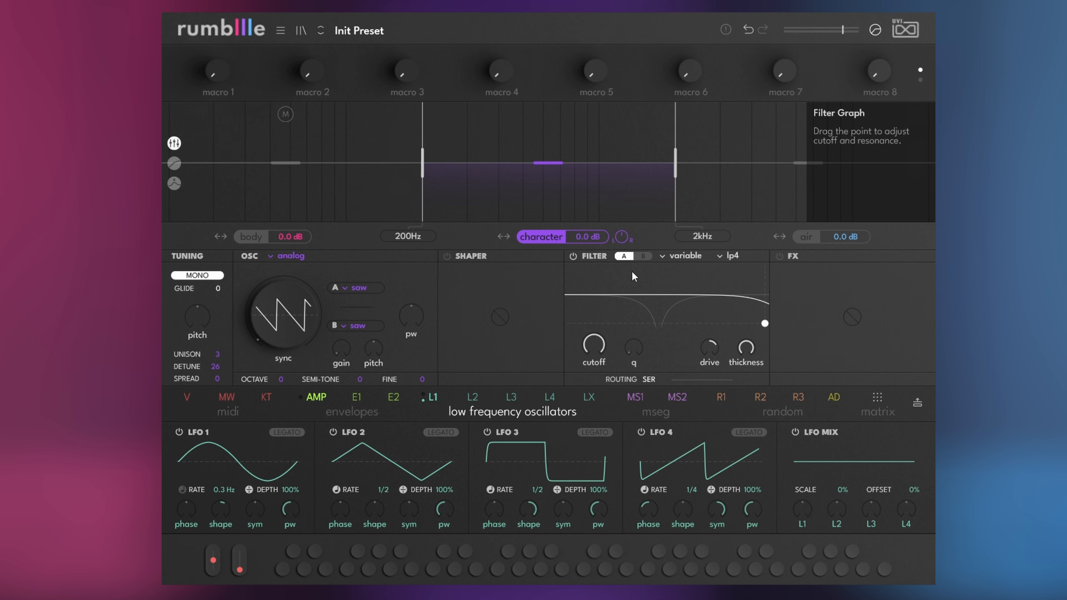
Modulate the cutoff of the n4 notch filter B with LFO 1 and return to filter A.
left_click(643, 256)
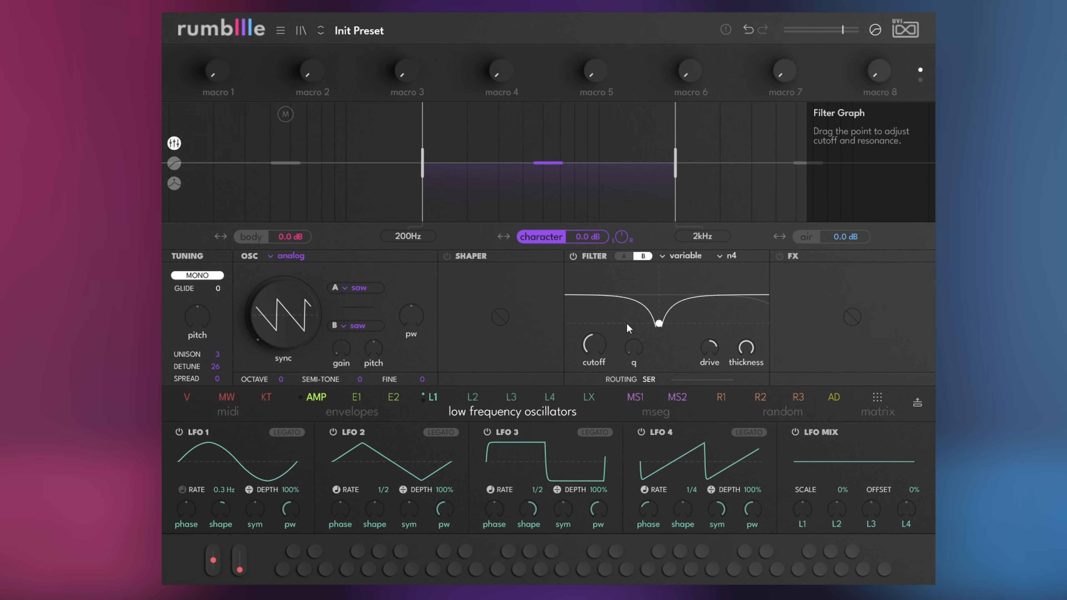
left_click_drag(432, 397, 595, 339)
left_click(624, 256)
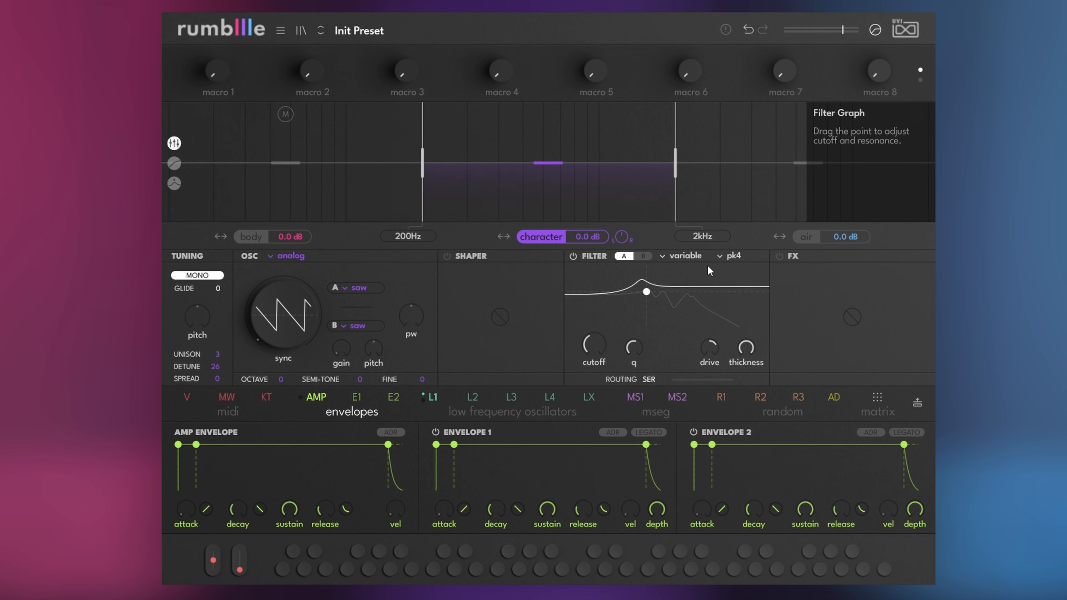
Modulate the morph of formant filter B with LFO 1 and return to filter A.
left_click(643, 256)
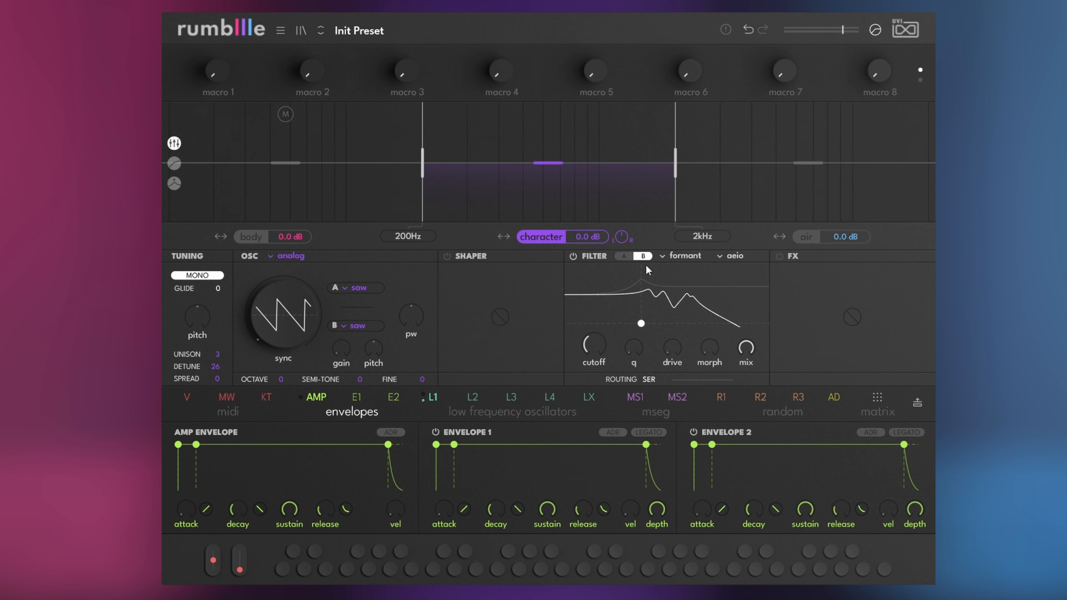
left_click_drag(433, 396, 716, 347)
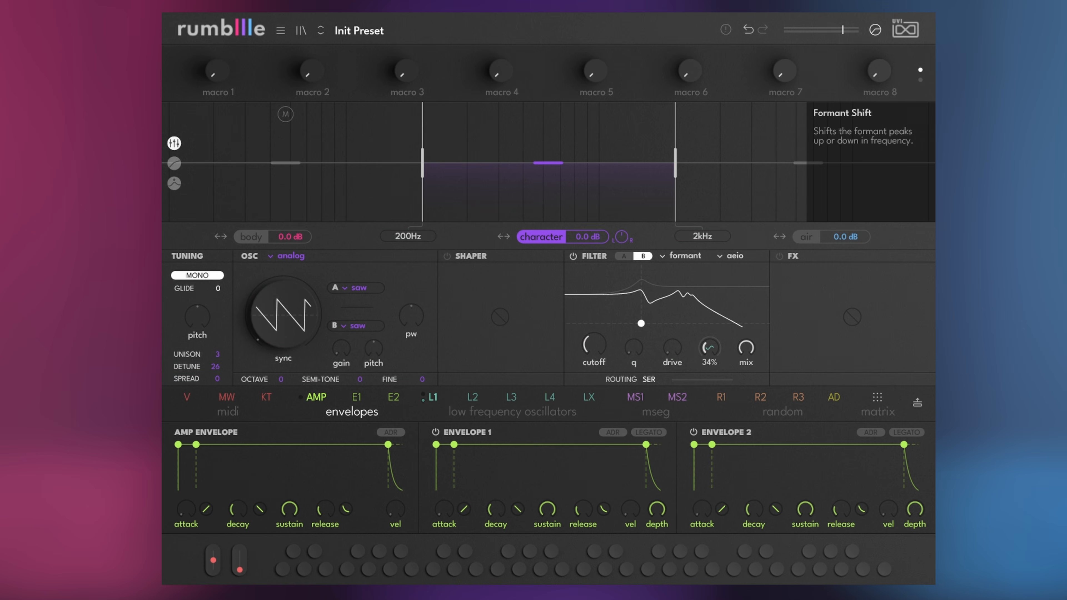
left_click(624, 256)
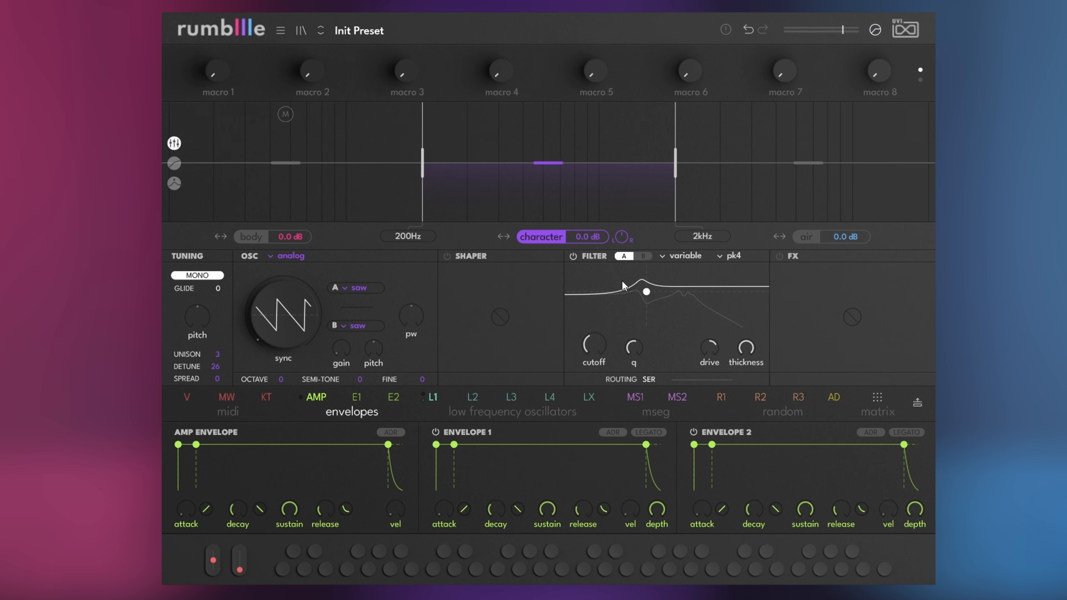
Raise formant filter B's cutoff to about 1.2 kHz and shift the cutoff of the pk4 filter A upward.
mouse_move(599, 342)
left_mouse_down()
mouse_move(599, 330)
mouse_move(599, 342)
left_mouse_up()
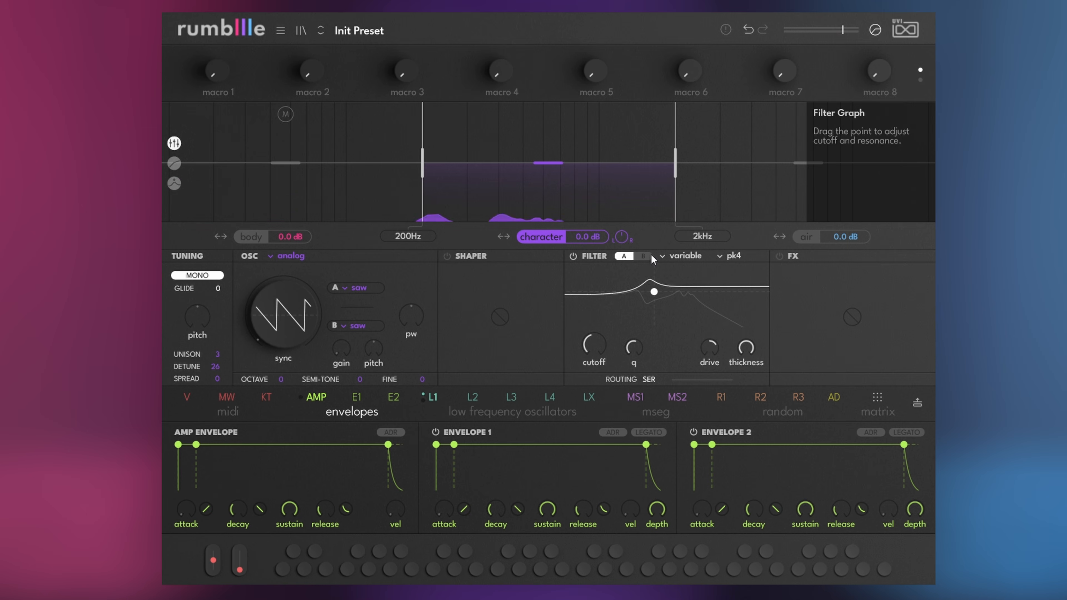
left_click(643, 255)
left_click_drag(596, 344, 596, 334)
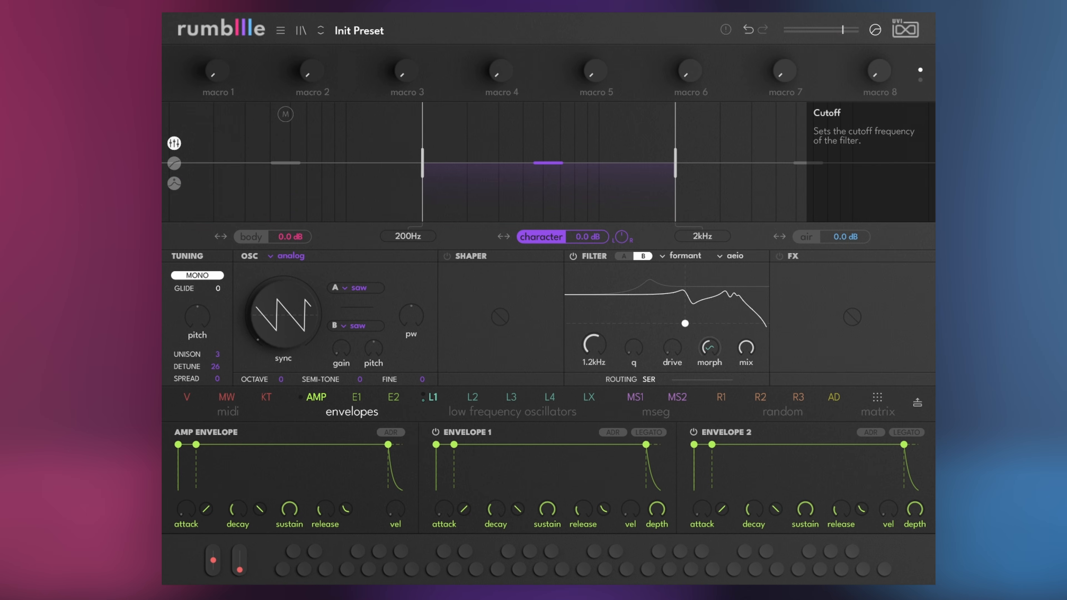
left_click(624, 255)
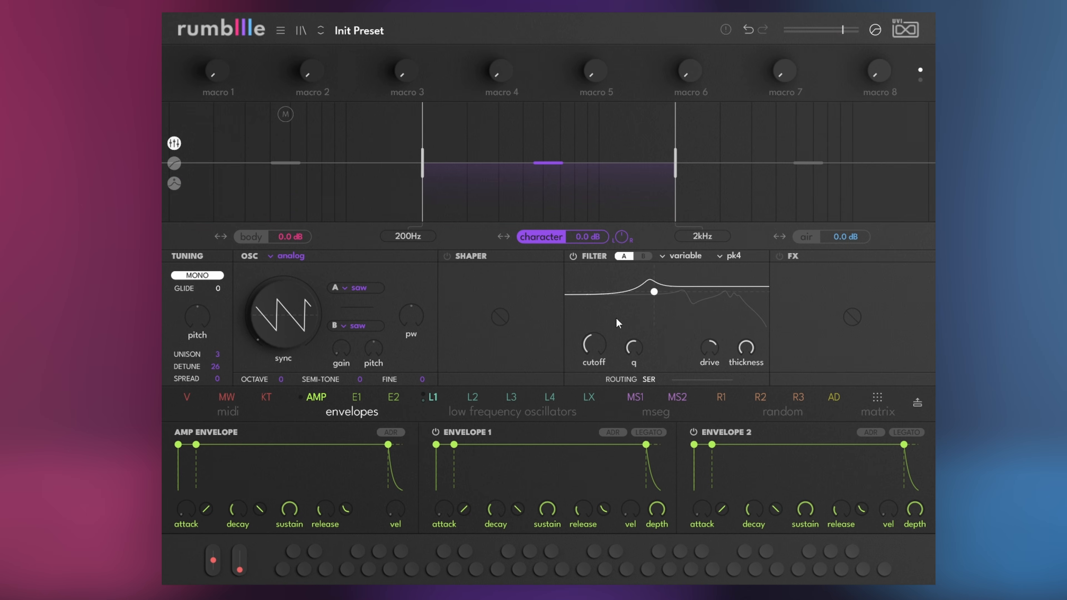
left_click_drag(655, 291, 697, 291)
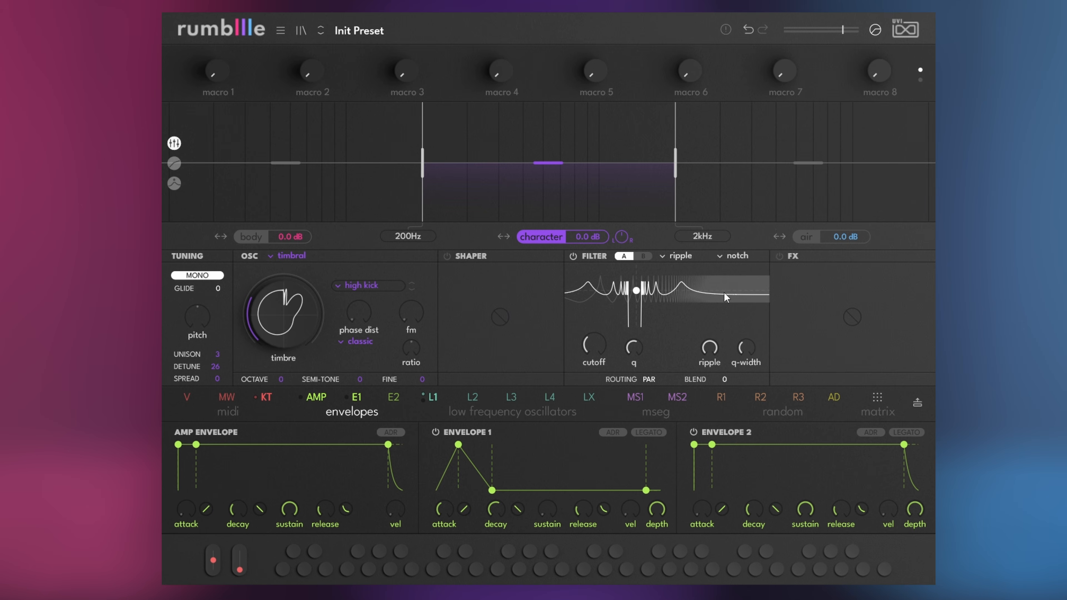
Modulate the blend of the two parallel filters with envelope 1 and adjust the cutoff of swirl filter B.
left_click(643, 256)
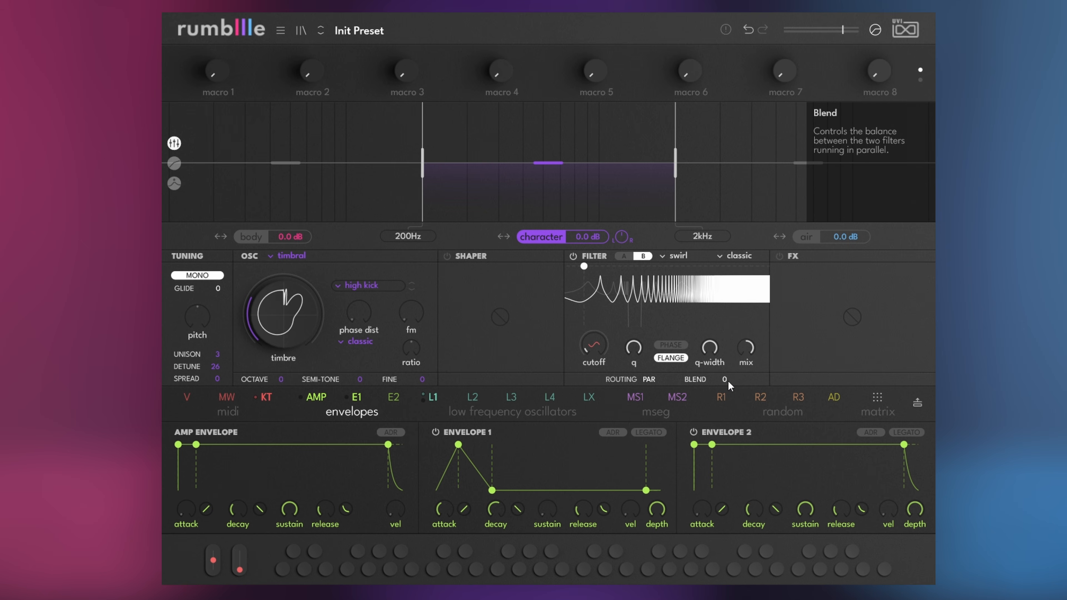
mouse_move(727, 380)
left_mouse_down()
mouse_move(726, 358)
mouse_move(727, 380)
left_mouse_up()
left_click_drag(373, 397, 699, 380)
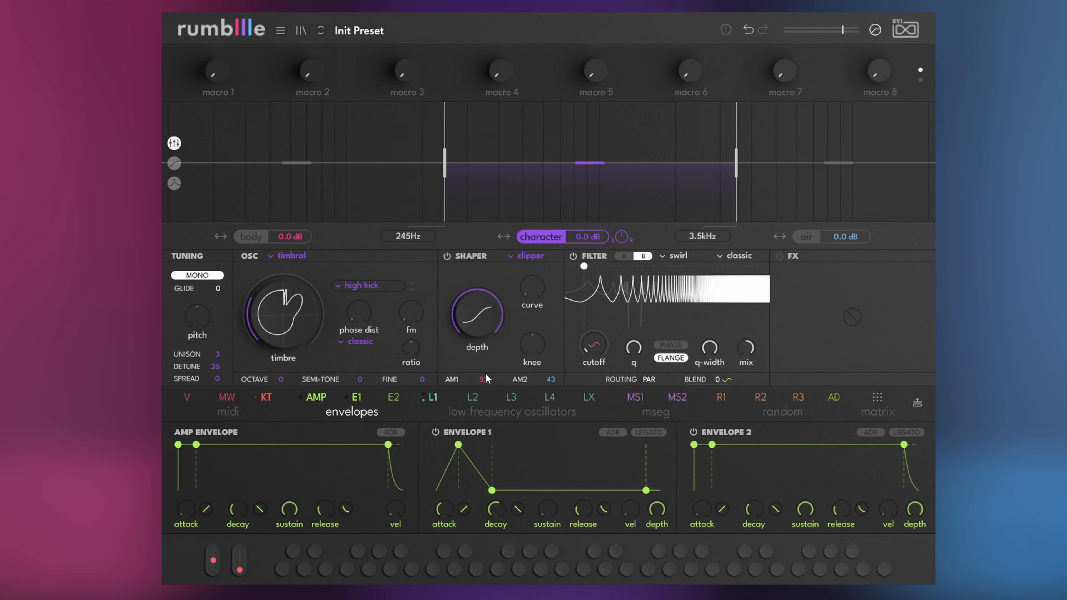
left_click_drag(590, 345, 590, 348)
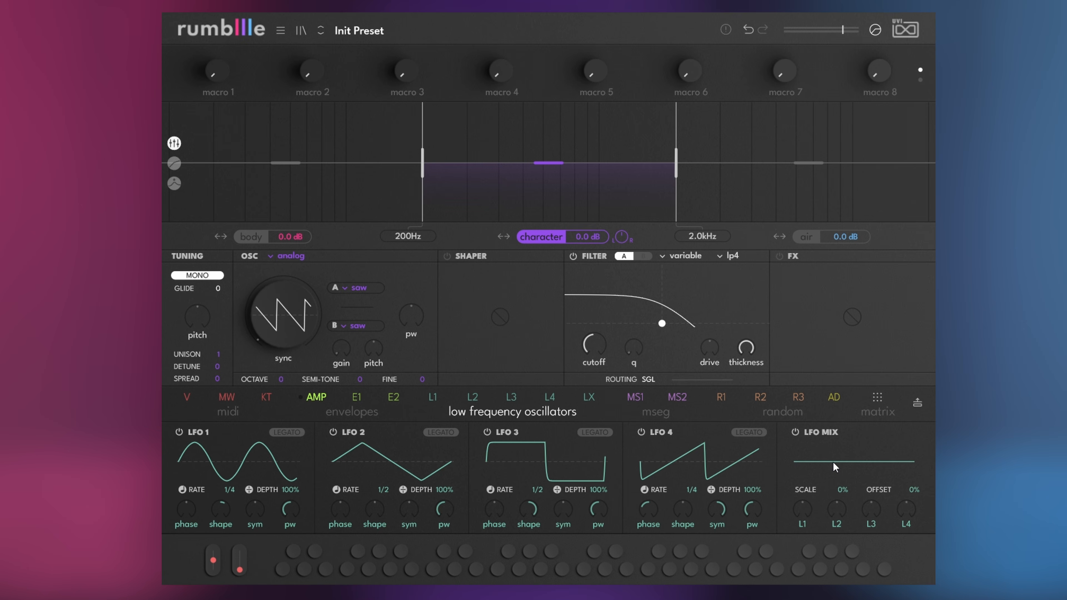
Give LFOs 1 to 3 rising saw shapes and LFO 4 a falling saw, with rates of 1/4d for LFO 2 and 1/16 for LFO 4.
left_click(242, 468)
left_click(280, 478)
left_click(397, 464)
left_click(432, 473)
left_click(546, 462)
left_click(582, 473)
left_click(673, 466)
left_click(710, 502)
left_click_drag(382, 490, 382, 484)
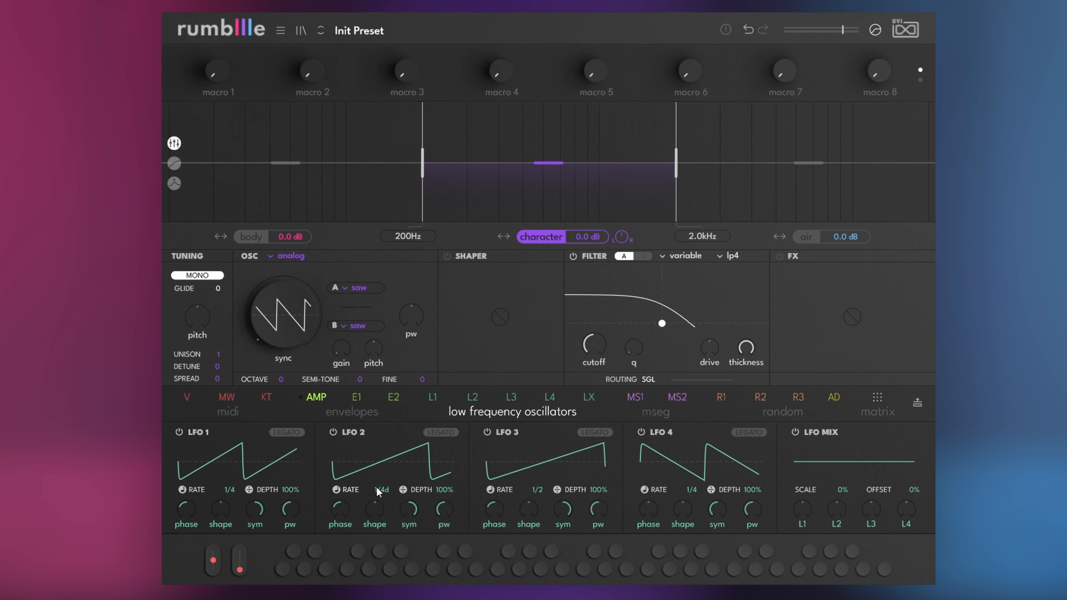
left_click_drag(691, 490, 691, 460)
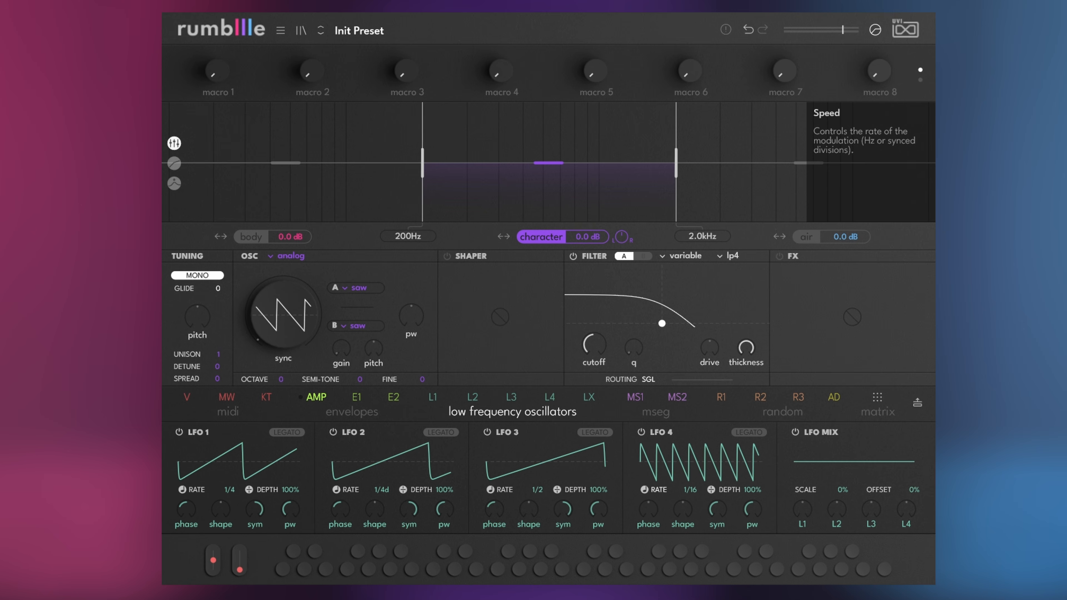
Modulate the filter cutoff with the LFO mix and raise the L1, L2, L3 and L4 amounts in it.
left_click_drag(582, 400, 584, 395)
left_click_drag(593, 349, 592, 349)
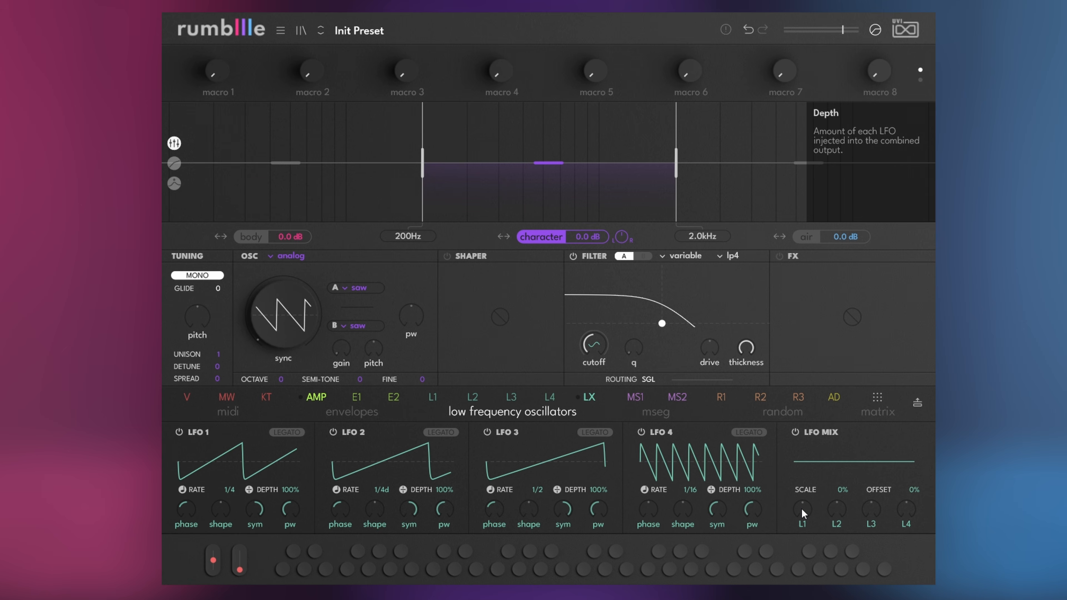
left_click_drag(803, 508, 815, 512)
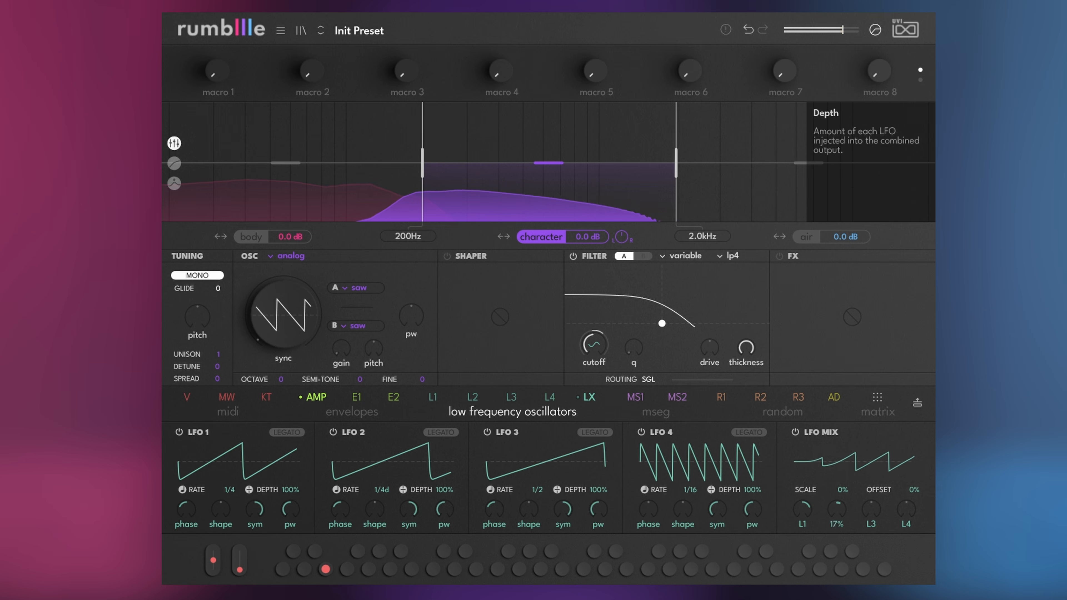
left_click_drag(870, 509, 906, 502)
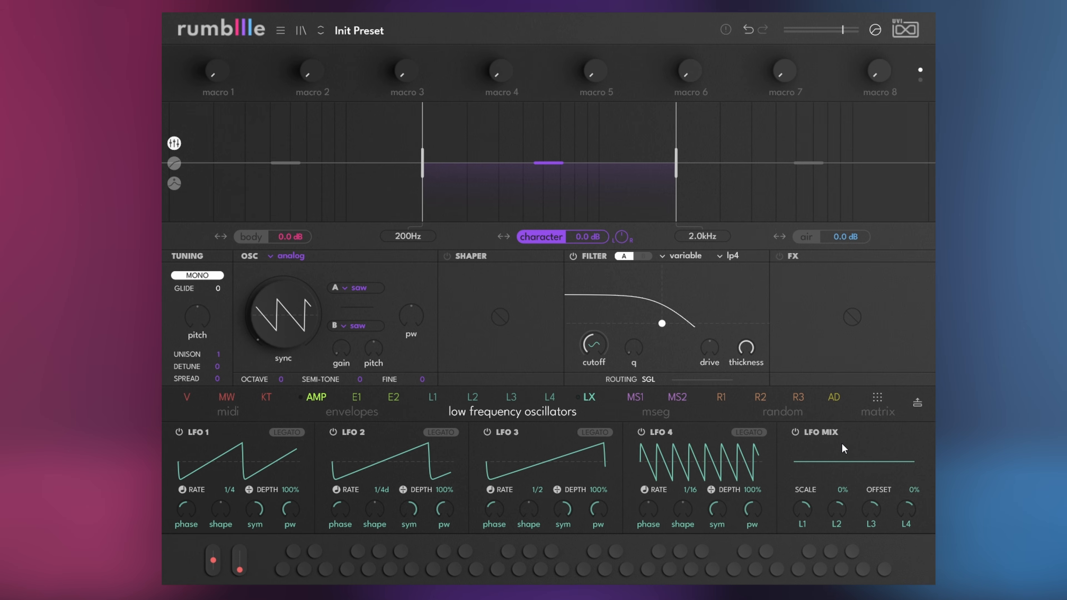
Modulate the character band's filter cutoff, drive, oscillator fine tuning and sync with analog drift.
left_click(834, 400)
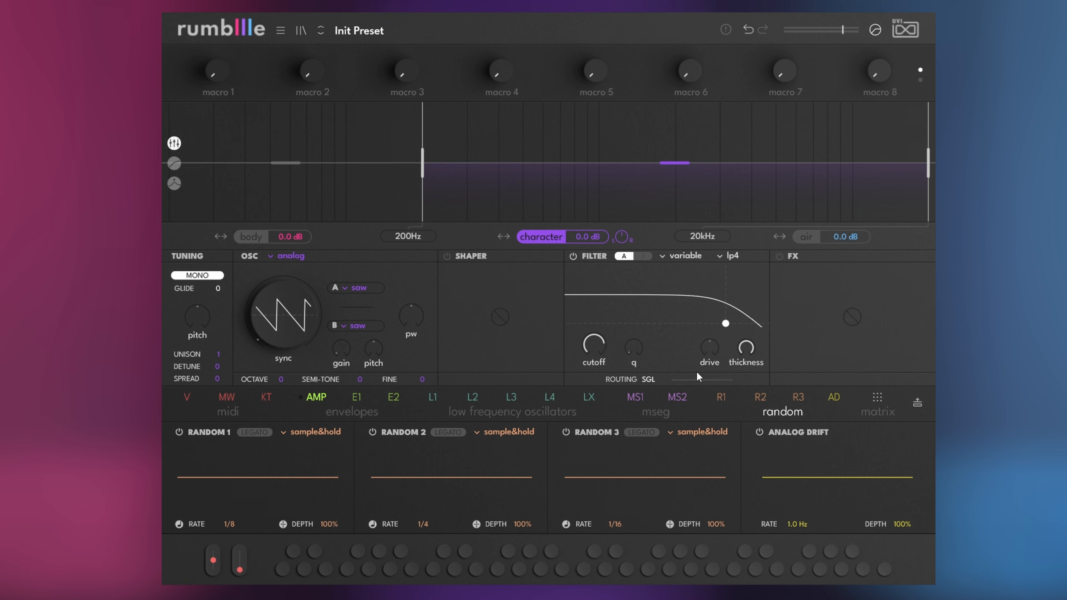
left_click(254, 236)
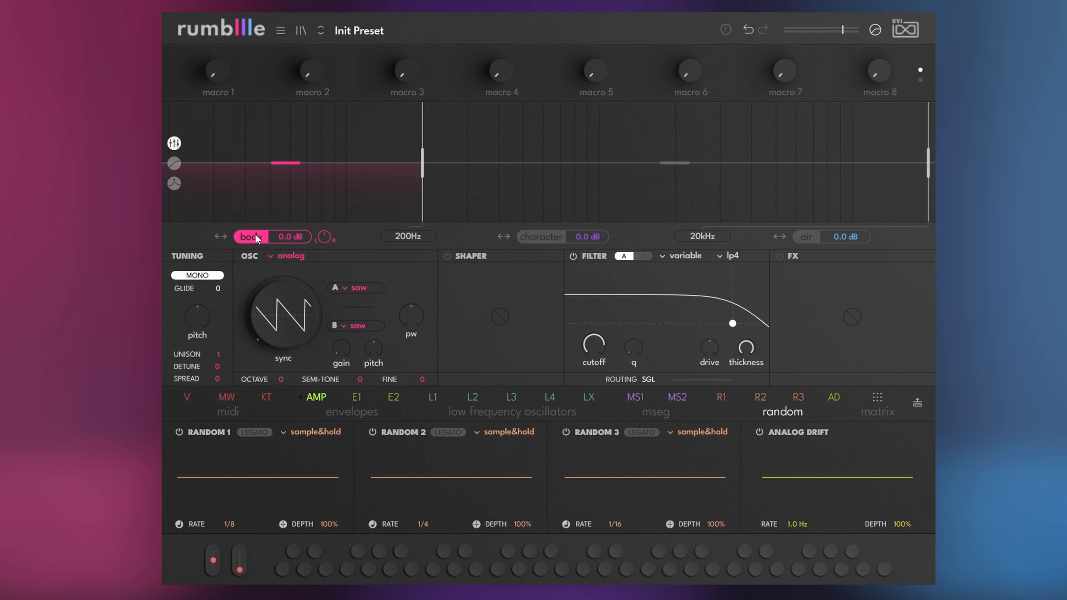
left_click(532, 239)
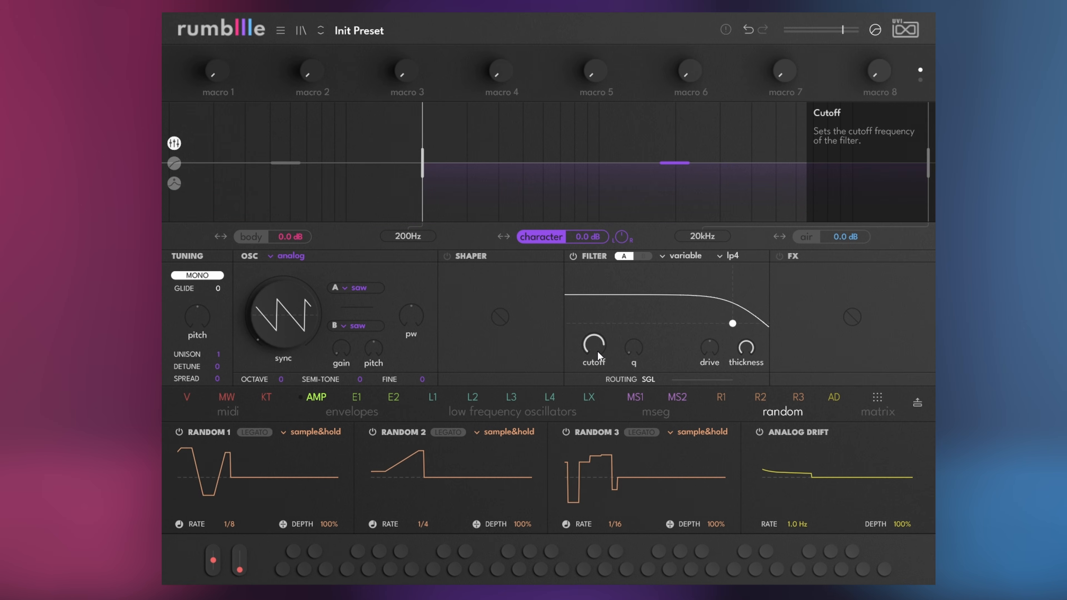
left_click_drag(833, 396, 707, 348)
left_click_drag(828, 399, 309, 329)
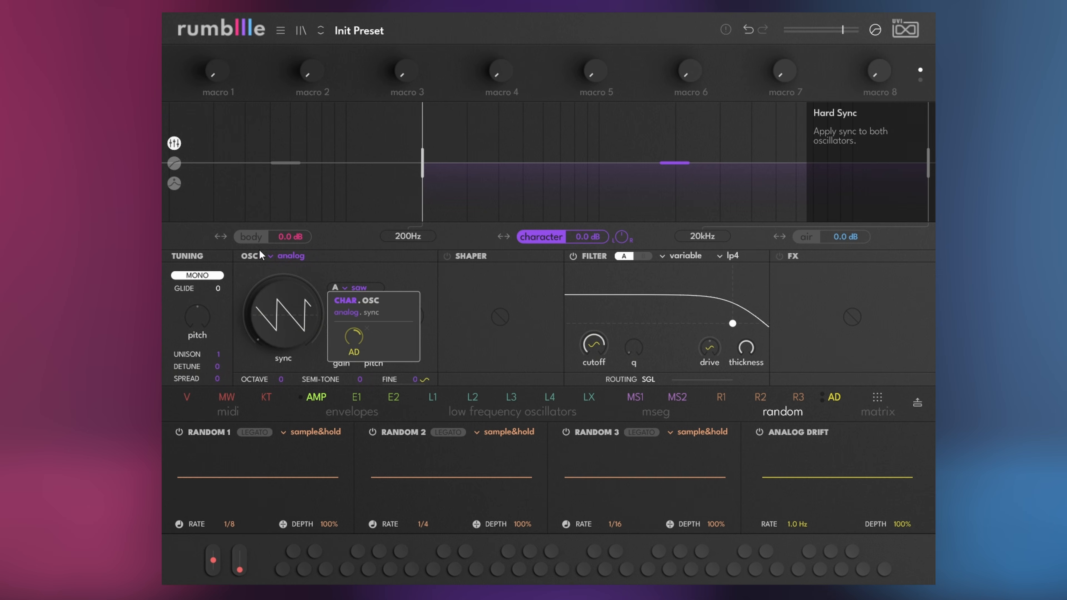
Modulate the body band's oscillator fine tuning with analog drift and return to the character band.
left_click(250, 236)
left_click_drag(833, 397, 410, 377)
left_click(545, 237)
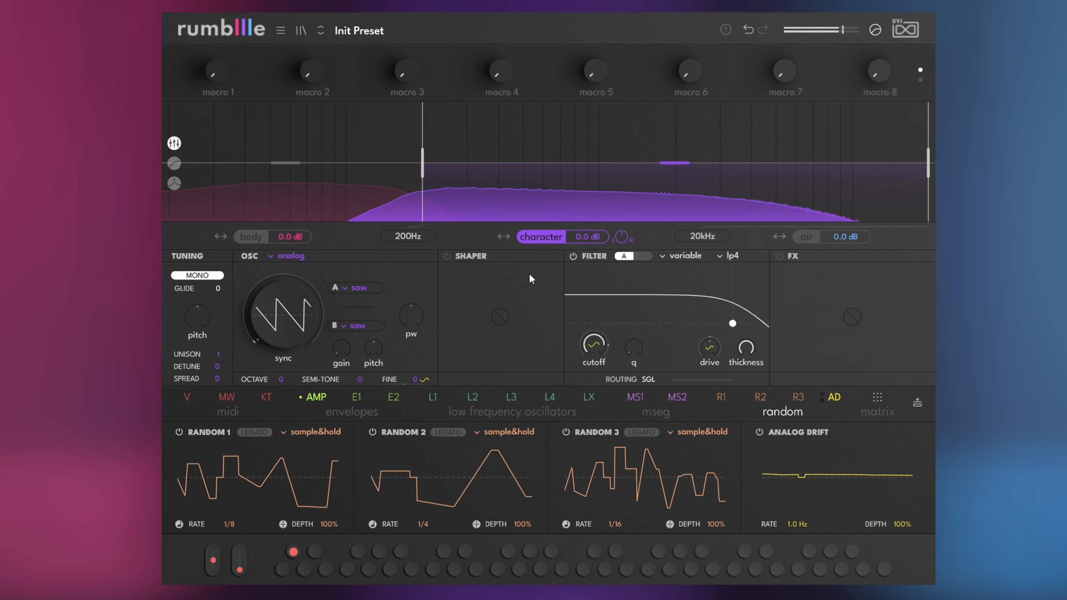
Adjust the analog drift amounts on the character band's fine tuning and filter cutoff, and set the drift rate to 0.4 Hz.
left_click(425, 379)
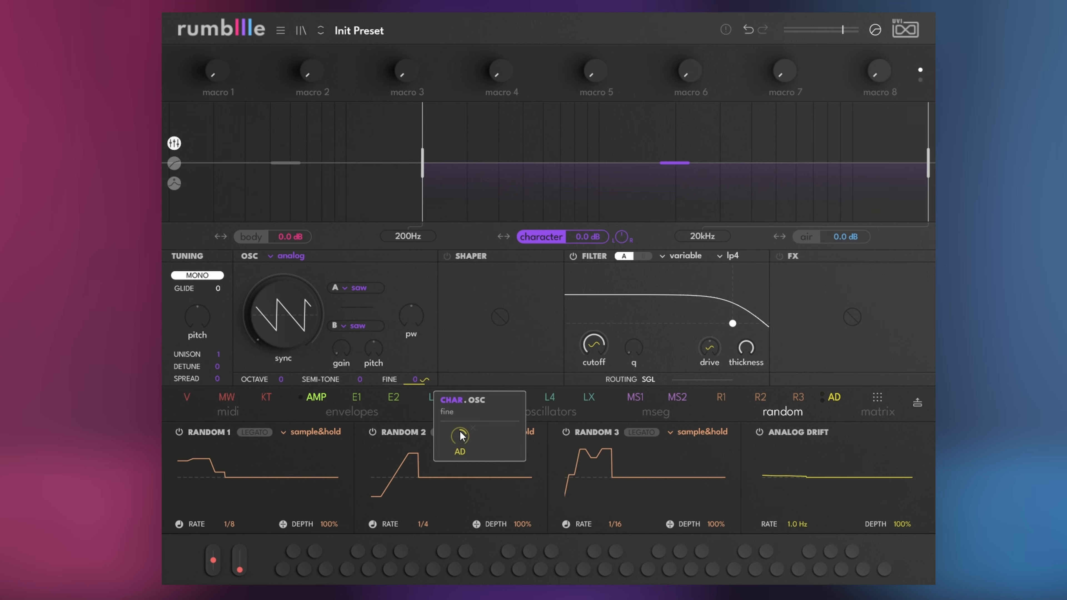
left_click_drag(459, 436, 459, 432)
mouse_move(595, 346)
left_click_drag(636, 396, 636, 390)
left_click_drag(796, 525, 795, 532)
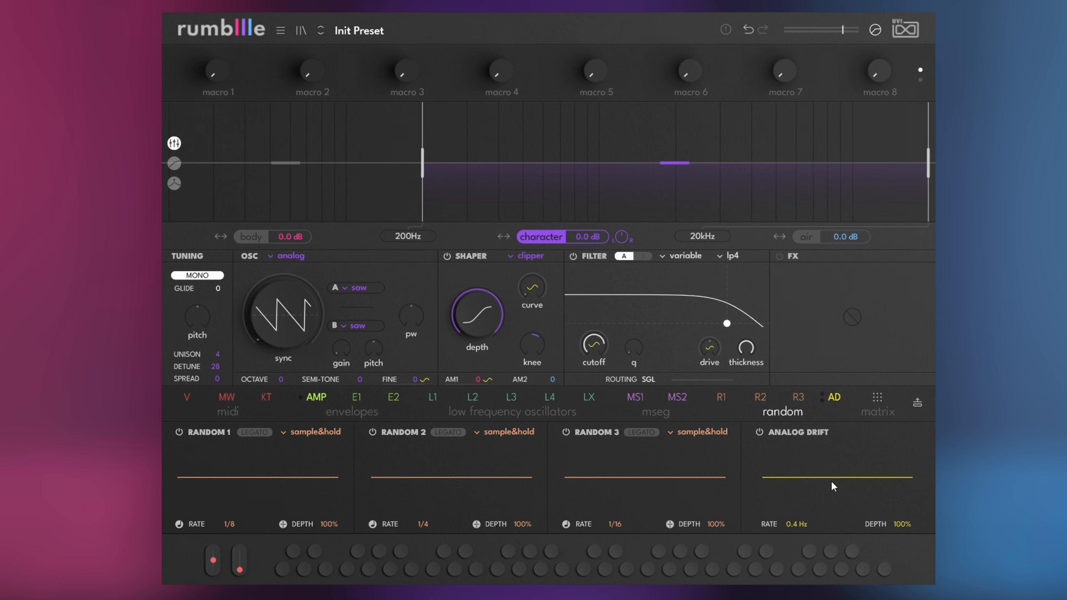
Modulate the hyper chrome oscillator's timbre with MSEG 1, turn off its loop and bow both curve segments upward.
left_click(635, 396)
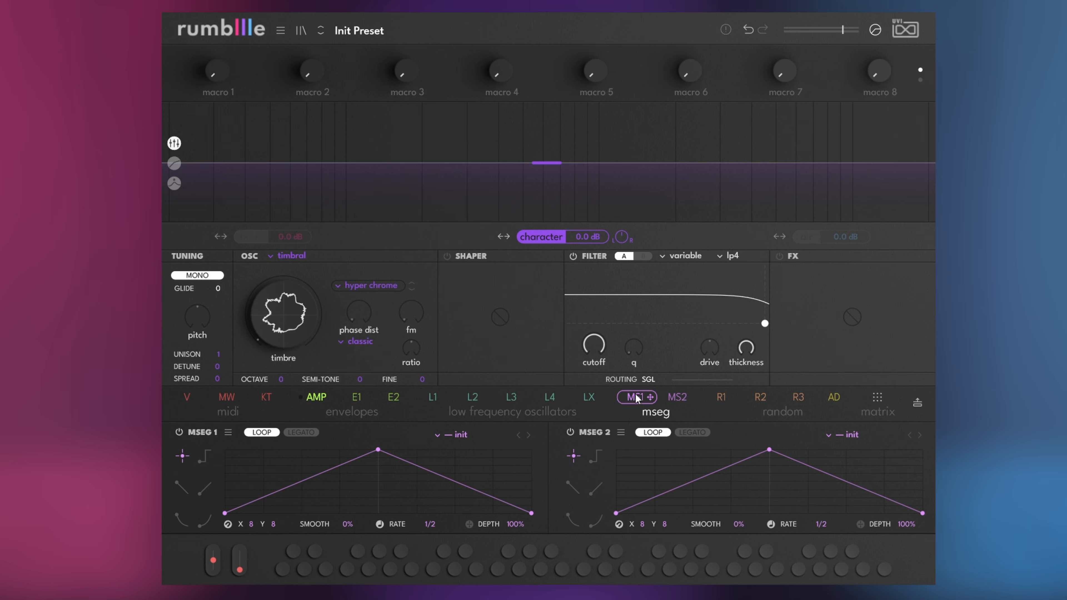
left_click_drag(635, 394, 286, 332)
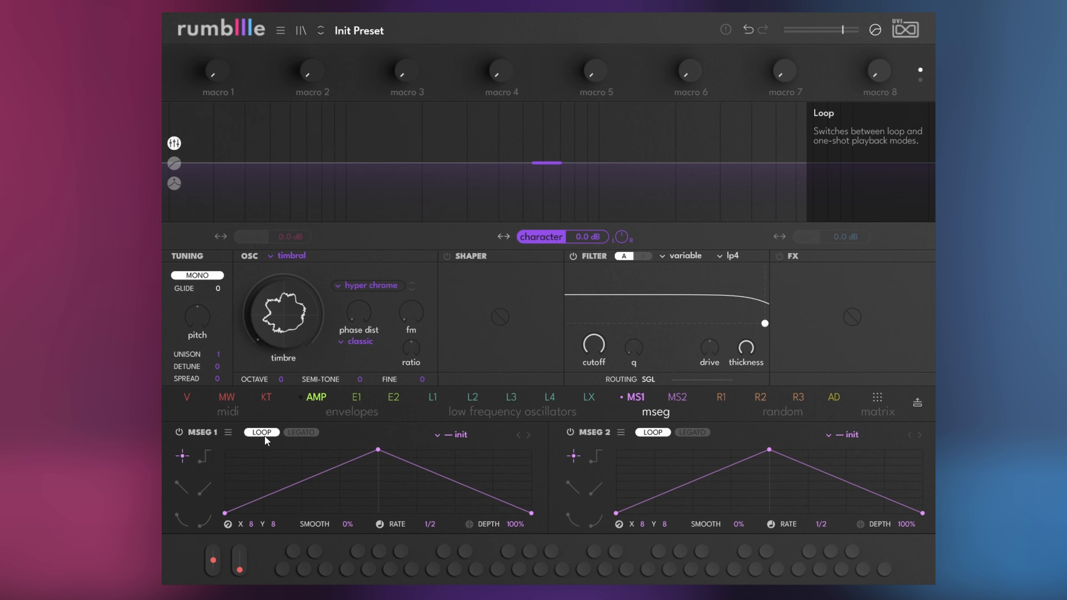
left_click(264, 432)
left_click_drag(309, 478, 312, 434)
left_click_drag(421, 471, 436, 443)
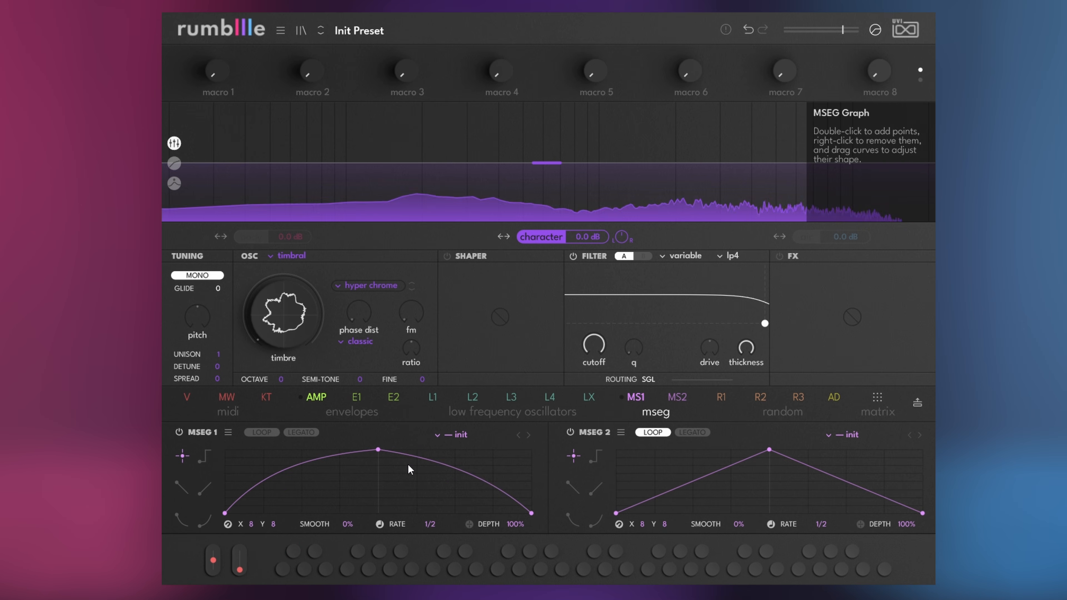
Modulate the phase distortion, FM and lowered filter cutoff with MSEG 1, and raise the neuro effect's tail.
left_click_drag(635, 397, 374, 321)
left_click_drag(402, 359, 402, 347)
left_click_drag(594, 344, 594, 362)
left_click_drag(635, 397, 610, 353)
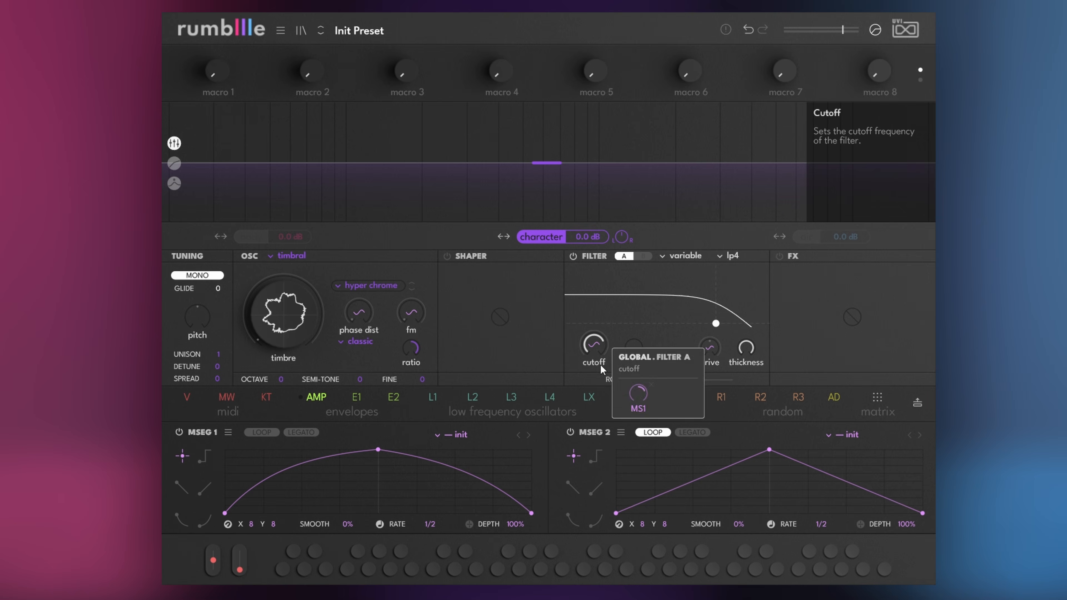
mouse_move(429, 304)
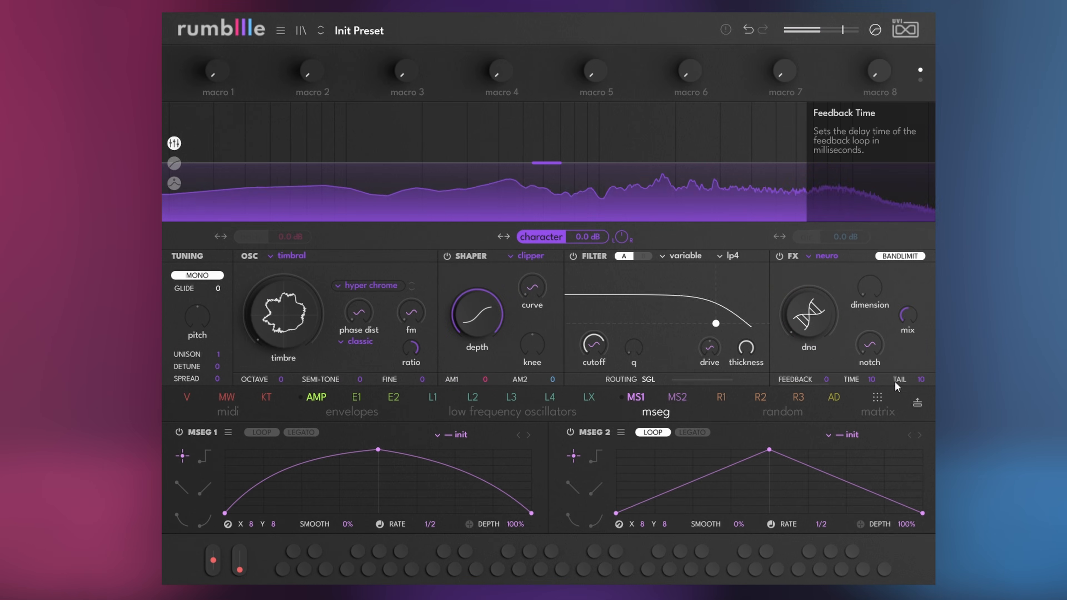
left_click_drag(919, 380, 920, 357)
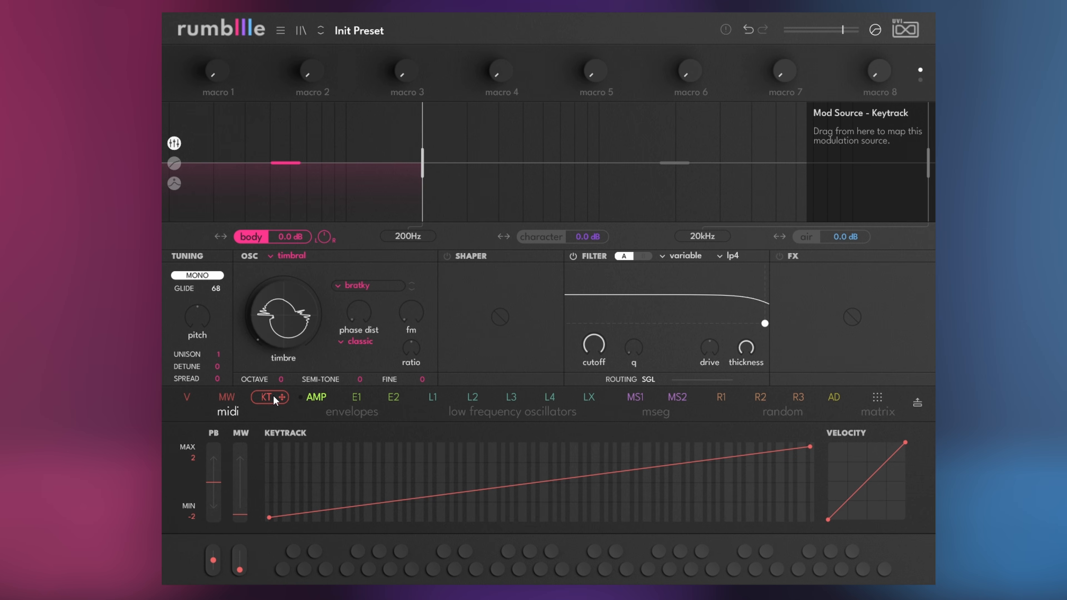
Modulate the body band's timbre and the character band's analog oscillator sync with keytrack.
left_click(531, 238)
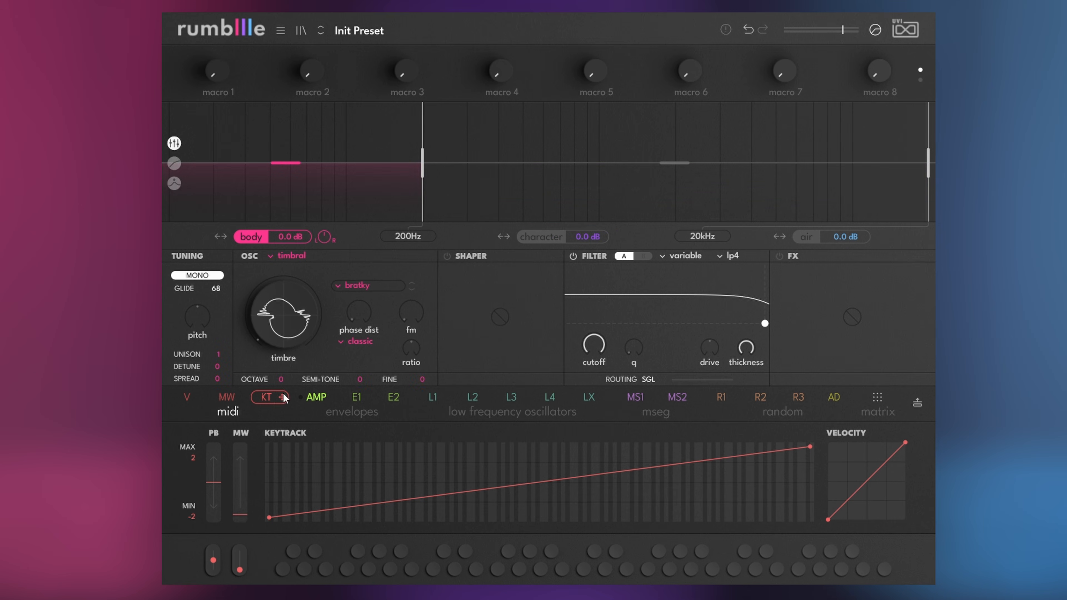
left_click_drag(270, 402, 290, 327)
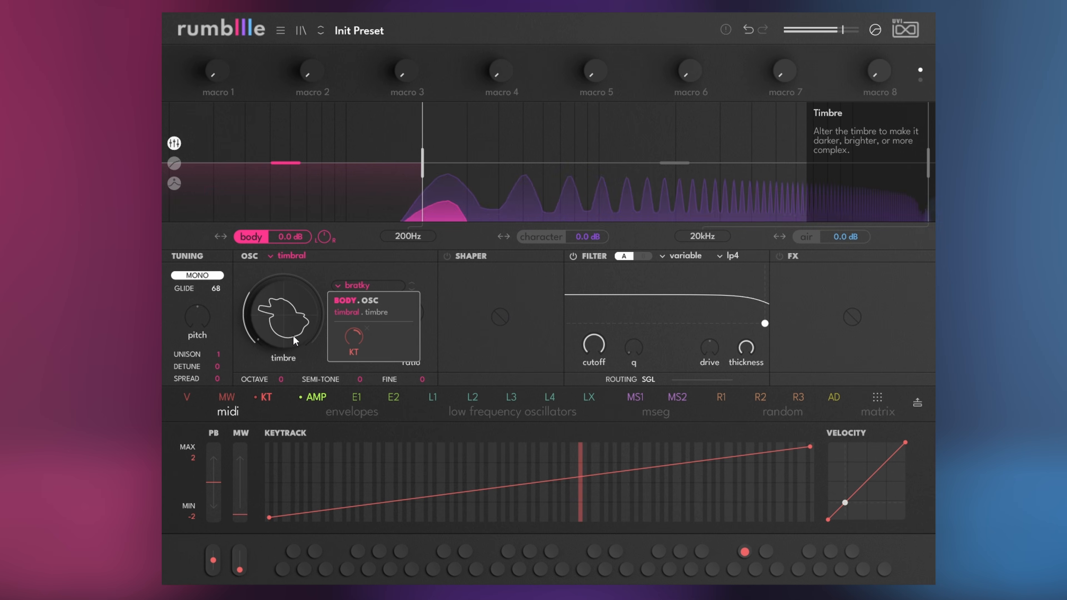
left_click(533, 237)
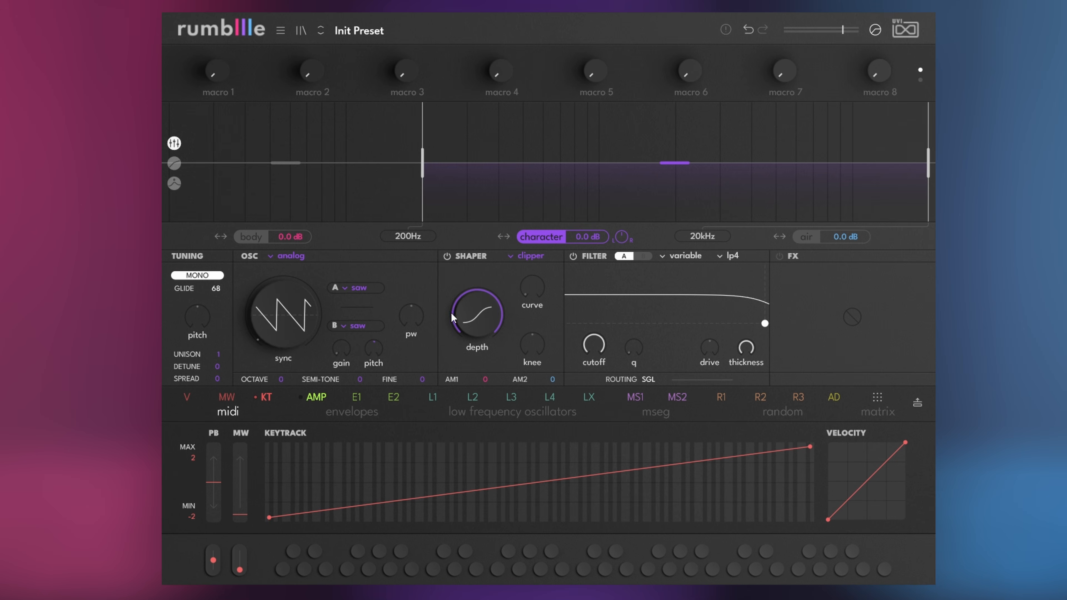
left_click_drag(281, 398, 287, 348)
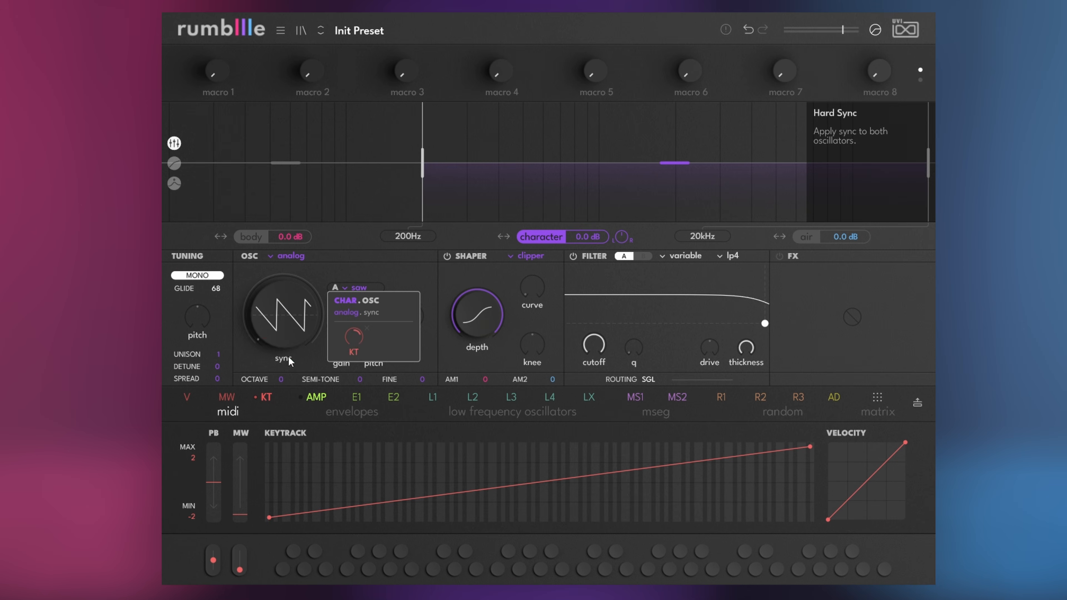
Modulate the character band's shaper AM1 and oscillator B gain with keytrack, adjusting the AM1 modulation amount.
left_click_drag(269, 399, 470, 376)
left_click_drag(521, 433, 517, 439)
left_click_drag(266, 397, 341, 348)
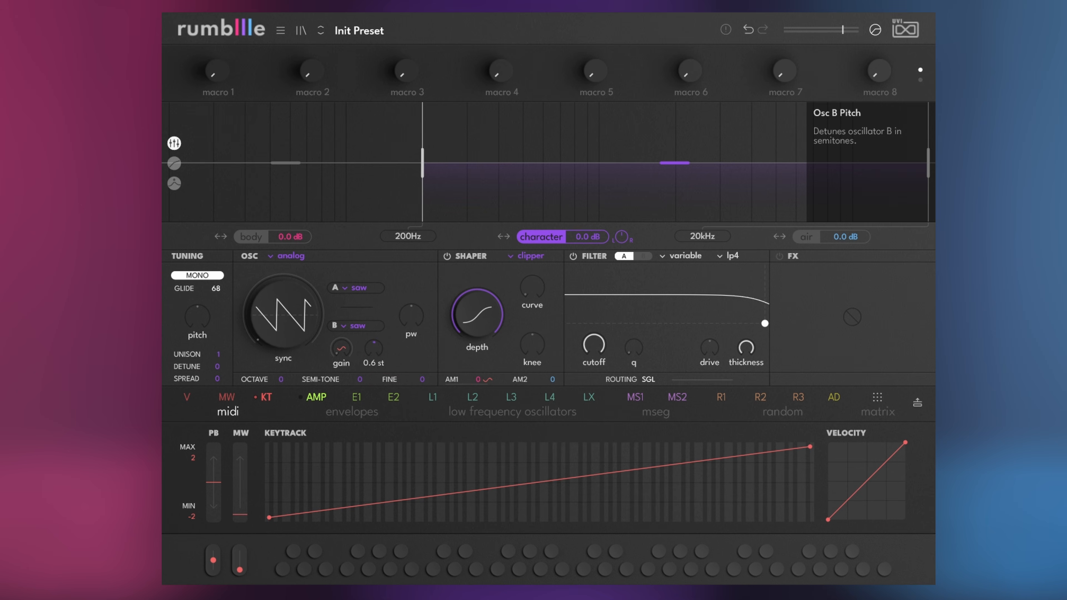
Reshape the keytrack curve with two added points so it stays low, rises steeply mid-keyboard and stays high above.
left_click_drag(507, 486, 511, 459)
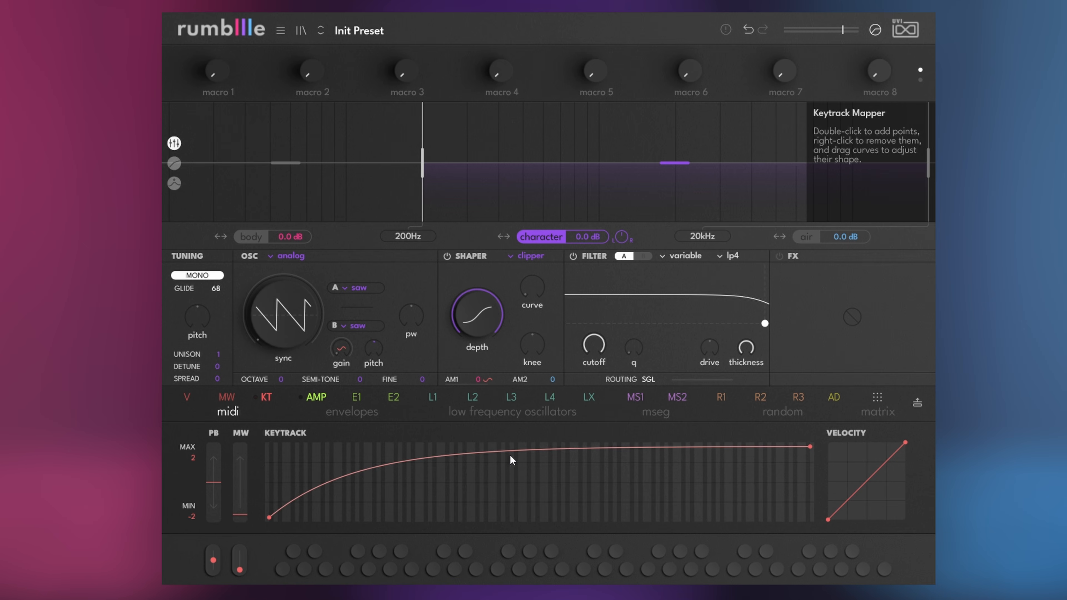
double_click(510, 458)
left_click_drag(511, 458, 510, 510)
double_click(558, 477)
left_click_drag(558, 477, 563, 454)
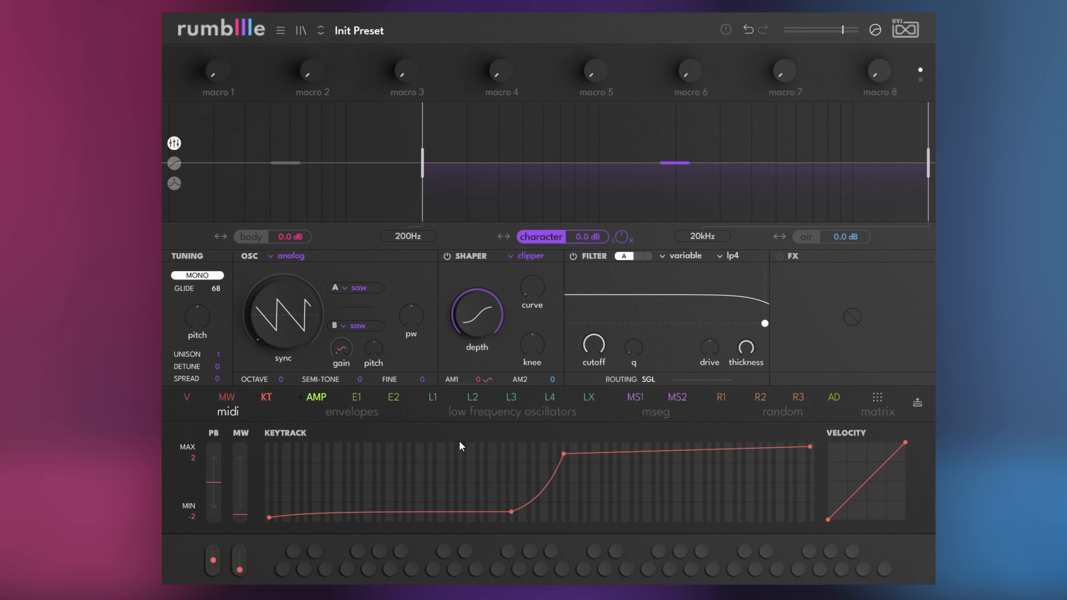
Modulate the filter cutoff with Random 1 and switch its mode from sample&hold to lorentz and finally to rossler.
left_click(726, 403)
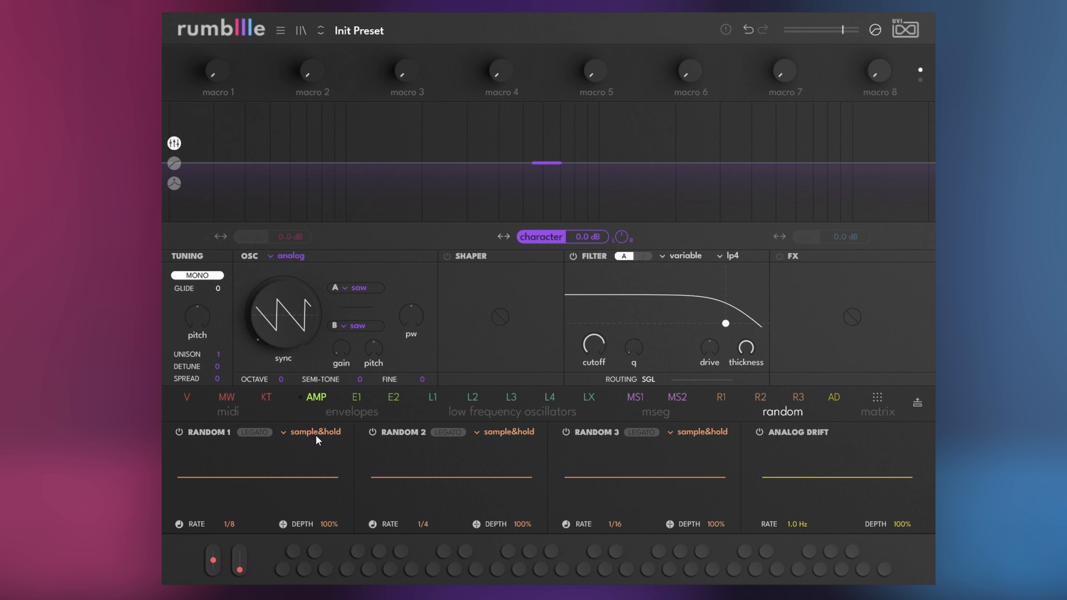
left_click_drag(700, 395, 634, 305)
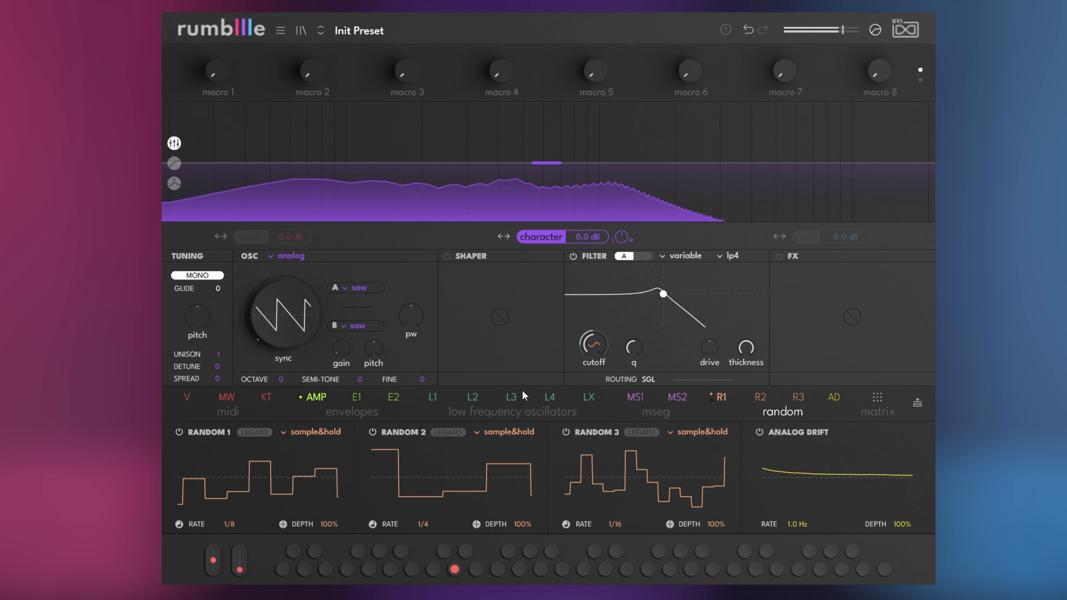
left_click(309, 430)
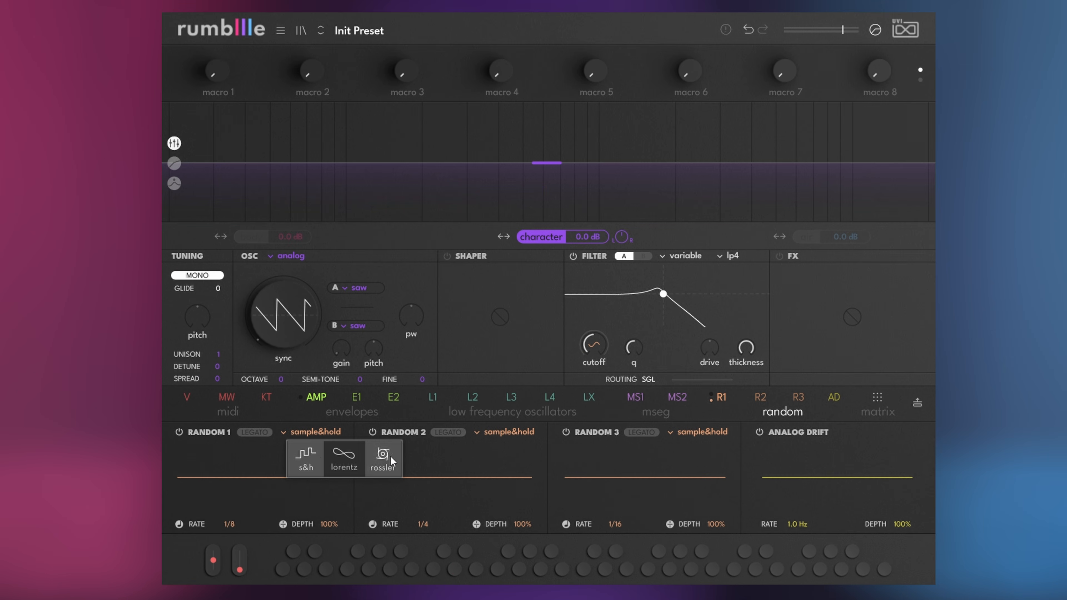
left_click(344, 453)
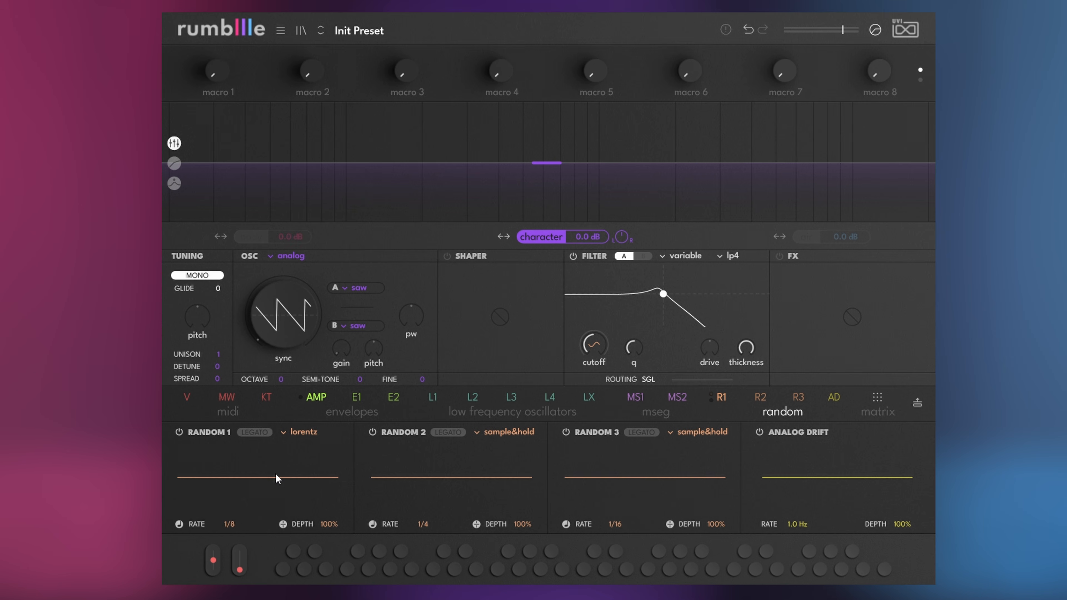
left_click(302, 433)
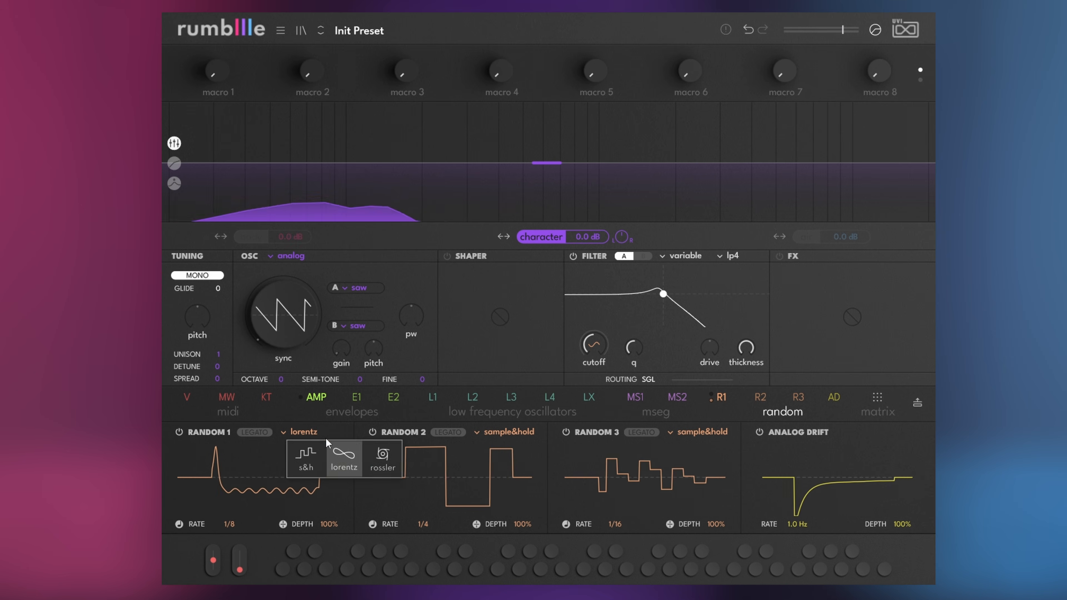
left_click(381, 458)
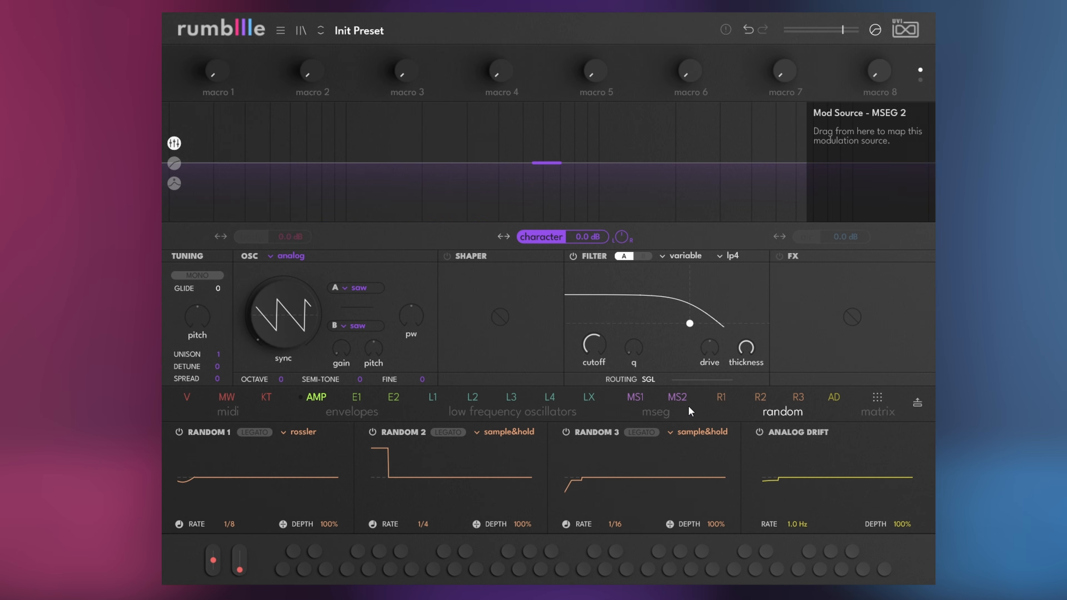
Modulate the character oscillator's fine tuning with Random 1, adjust the modulation amount and raise the filter cutoff.
left_click_drag(720, 397, 517, 389)
left_click_drag(444, 387, 412, 376)
left_click_drag(459, 436, 460, 460)
left_click_drag(594, 344, 594, 323)
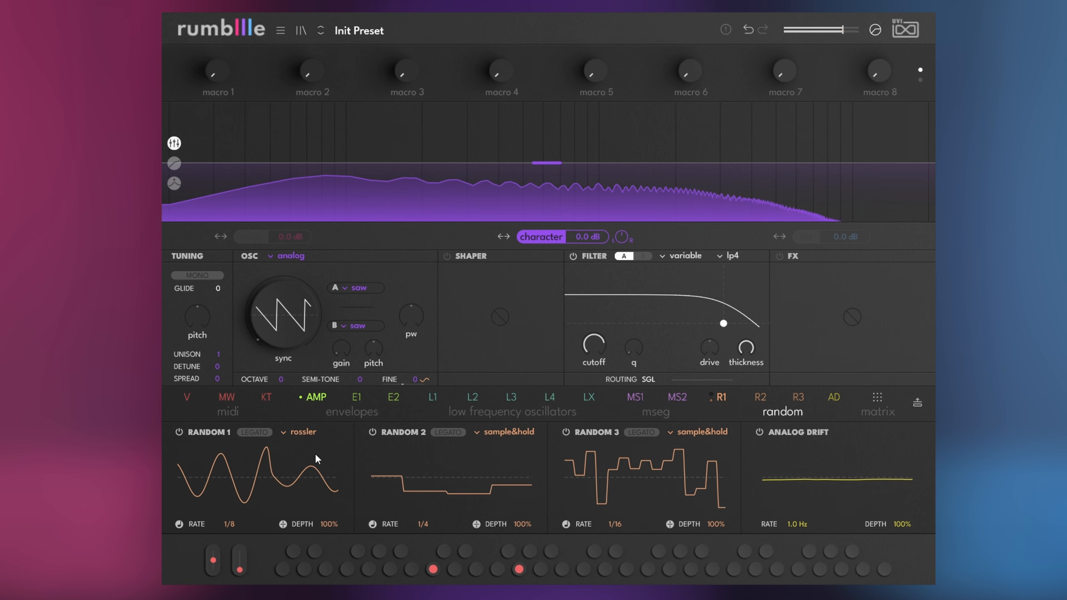
Set Random 2 to rossler mode and map it to the filter drive.
left_click(513, 434)
left_click(565, 455)
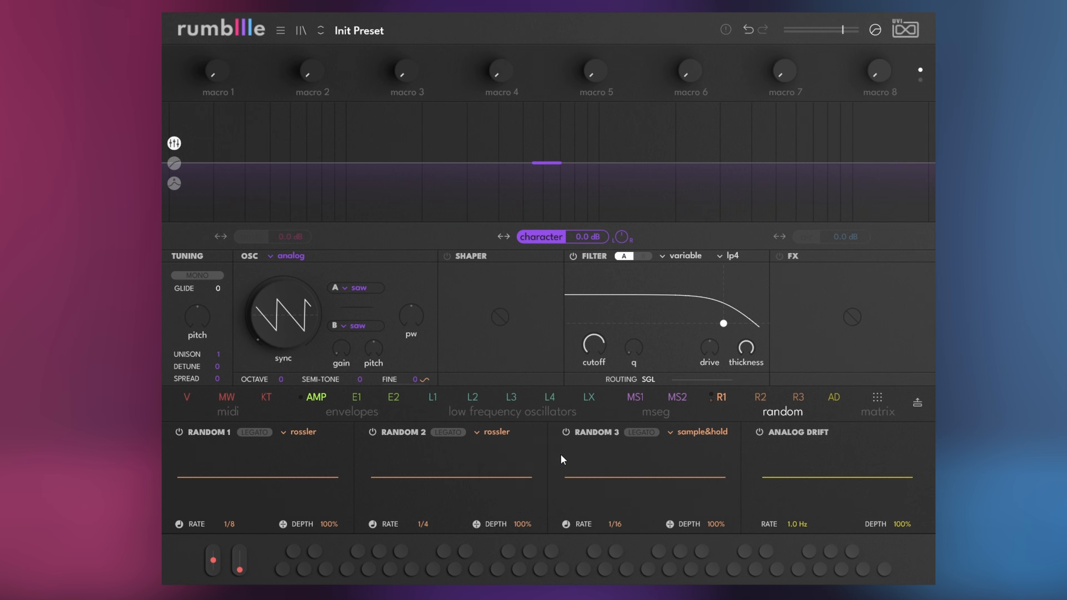
left_click_drag(760, 397, 698, 344)
Run Random 1 and Random 2 unsynced at 0.5 Hz and 0.3 Hz with legato on, and enable mono voicing.
left_click(179, 524)
left_click(447, 432)
left_click(270, 432)
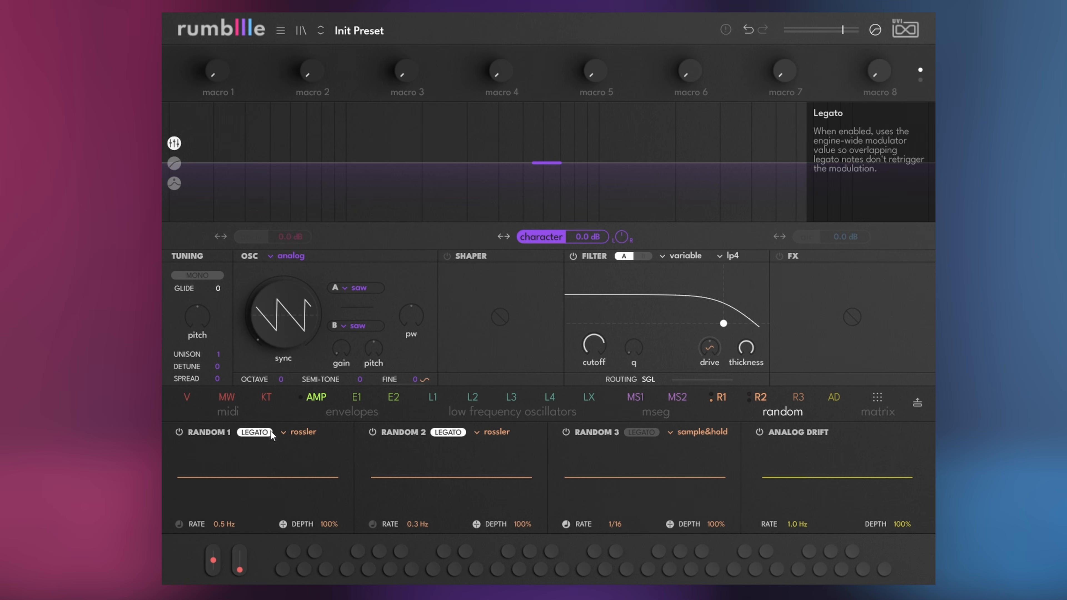
left_click(209, 275)
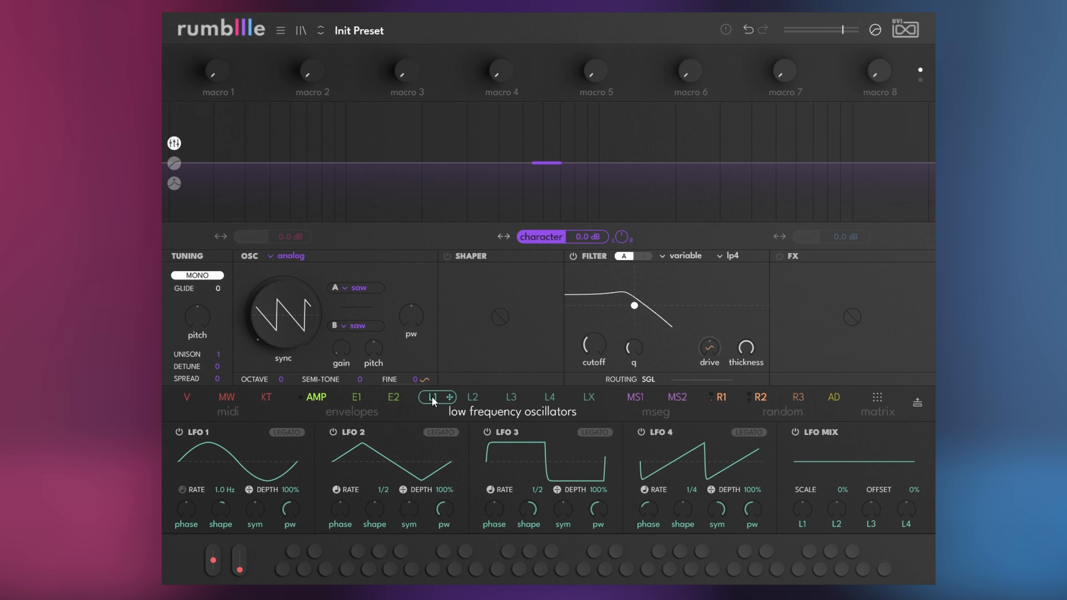
Modulate the filter cutoff with LFO 1 made positive-only, and shape Envelope 1 as a short decay to zero sustain.
left_click_drag(432, 396, 596, 347)
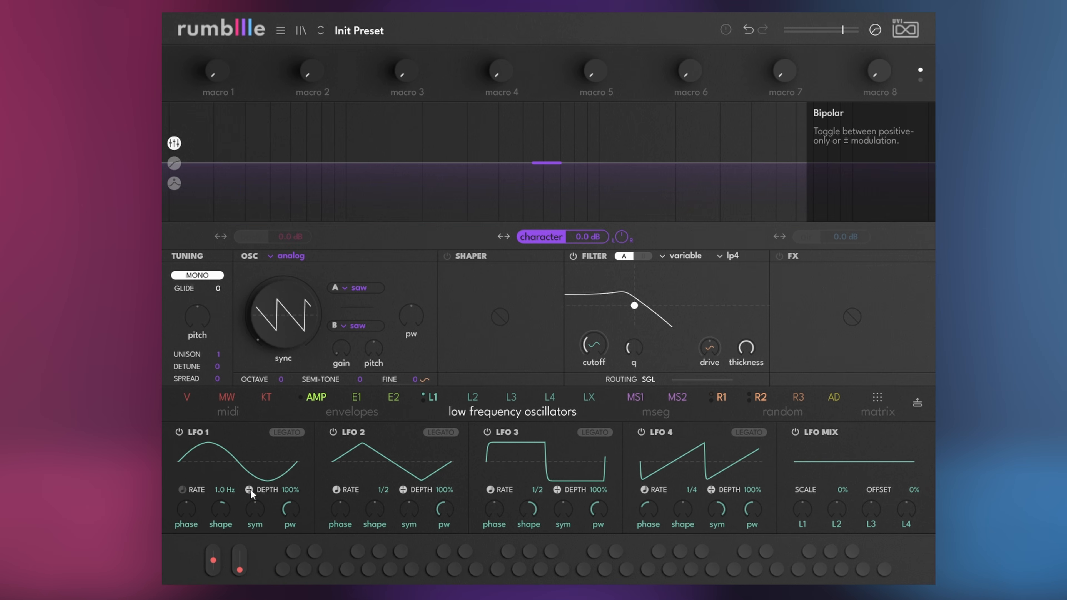
left_click(355, 398)
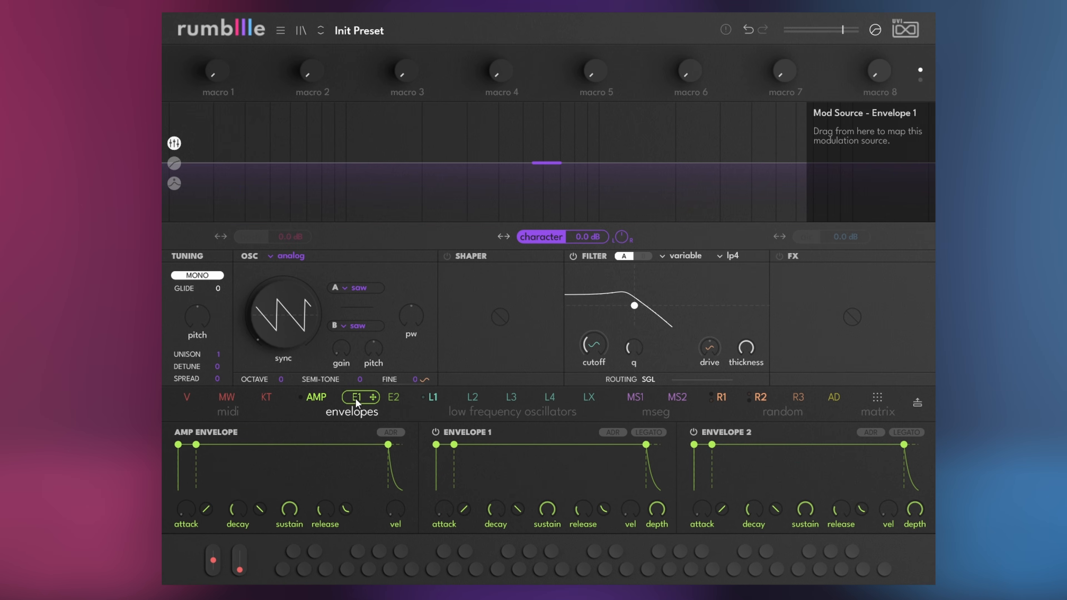
left_click_drag(454, 445, 465, 501)
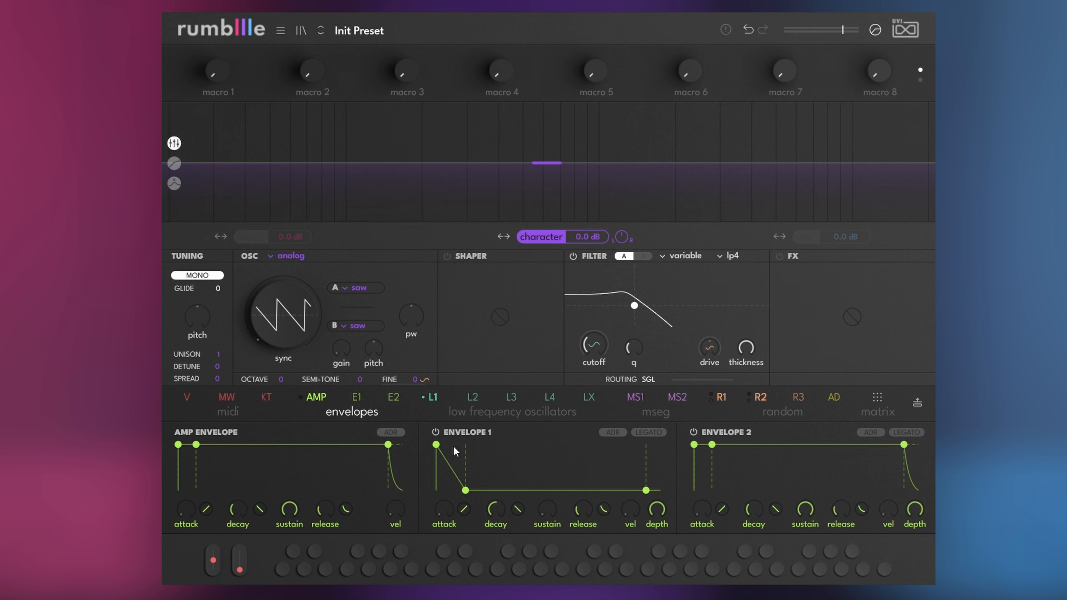
Map Envelope 1 to the rate of LFO 1.
left_click(436, 401)
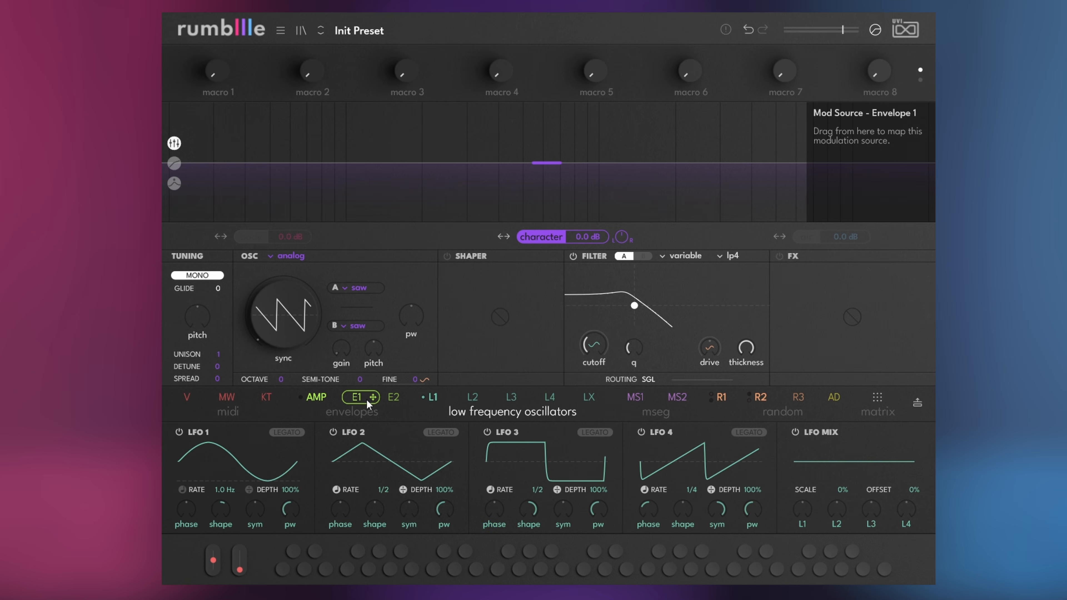
left_click_drag(366, 400, 324, 424)
left_click_drag(240, 478, 228, 492)
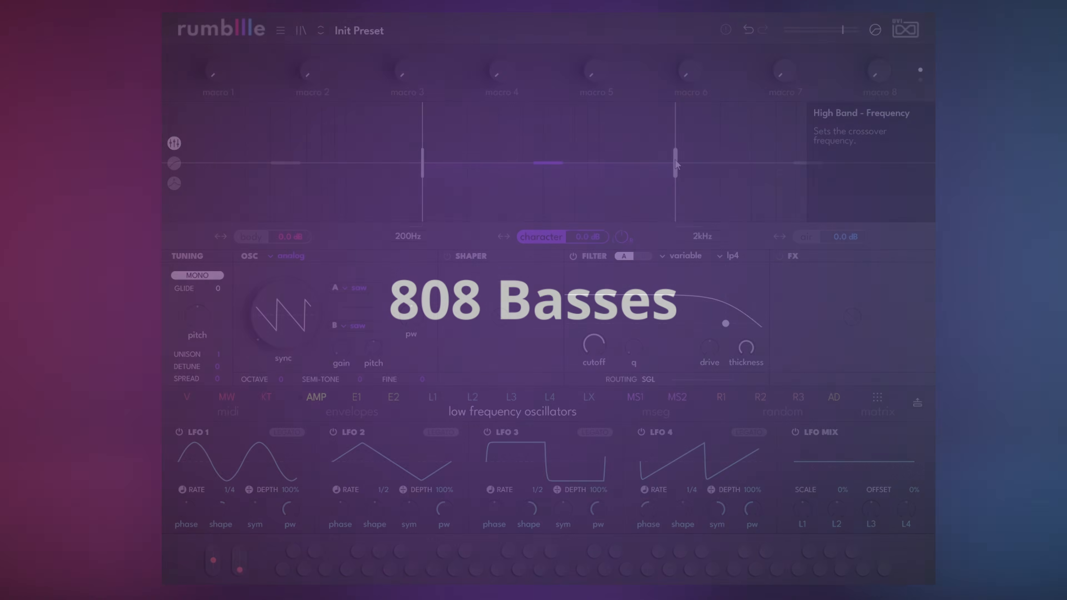
Raise the high band crossover to 20 kHz and lower the lp4 filter's cutoff to about 201 Hz.
left_click_drag(675, 164, 929, 163)
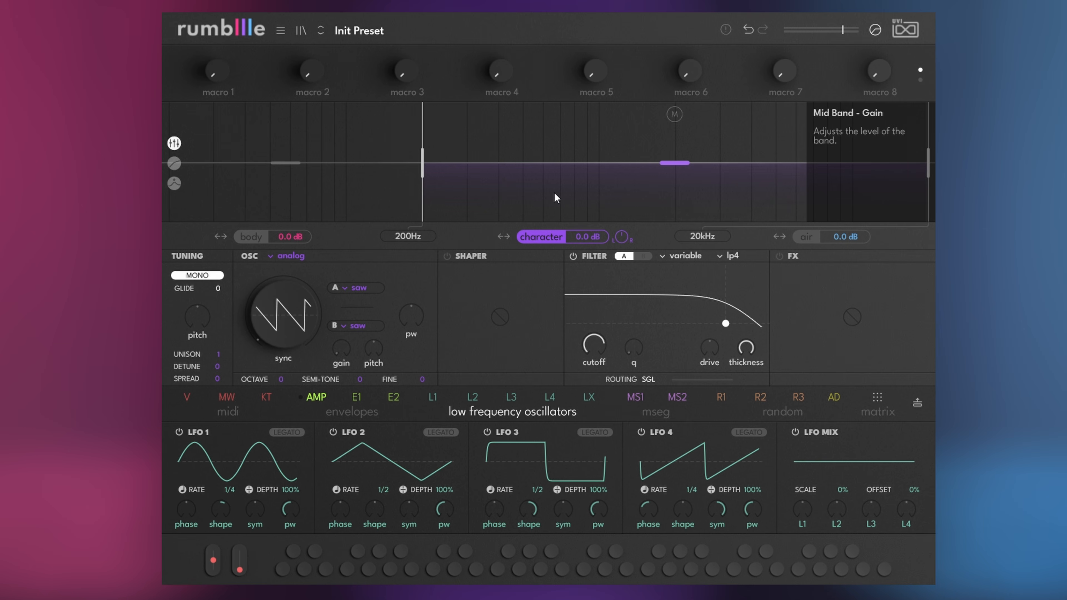
left_click(251, 237)
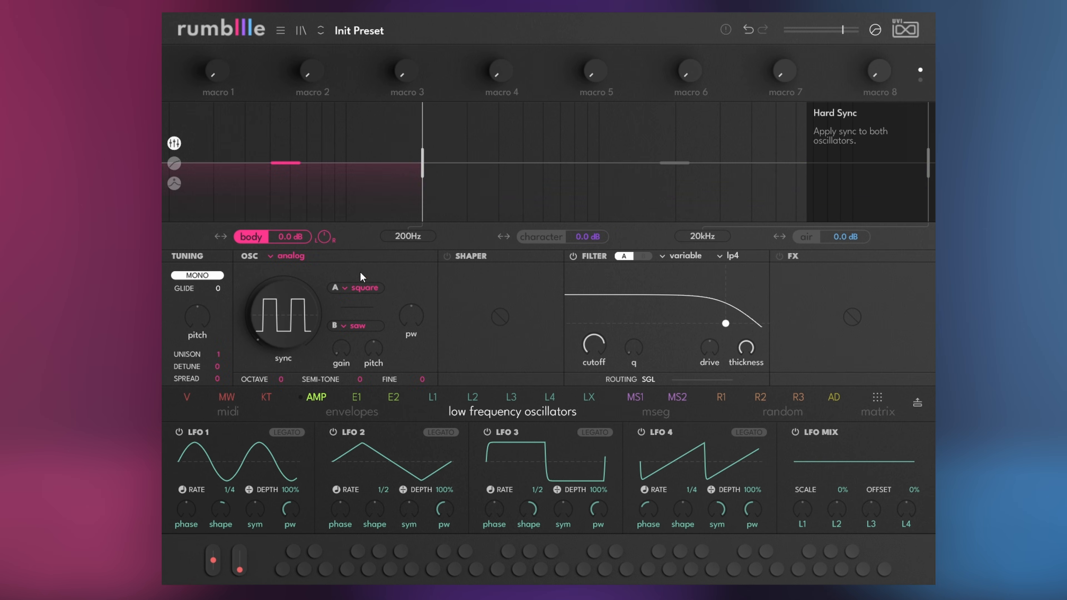
left_click(532, 237)
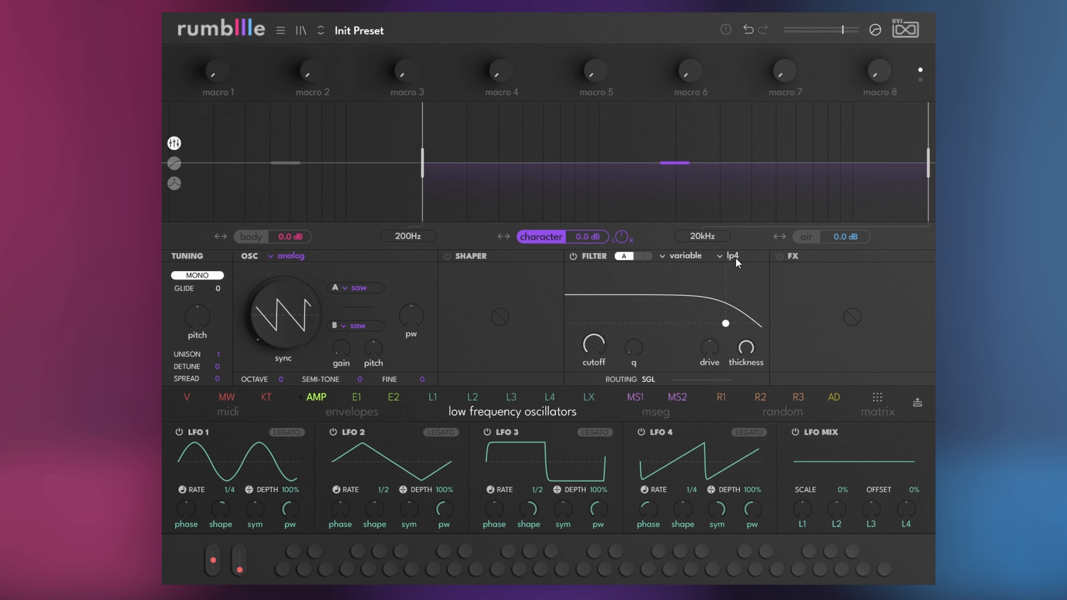
left_click_drag(593, 345, 593, 407)
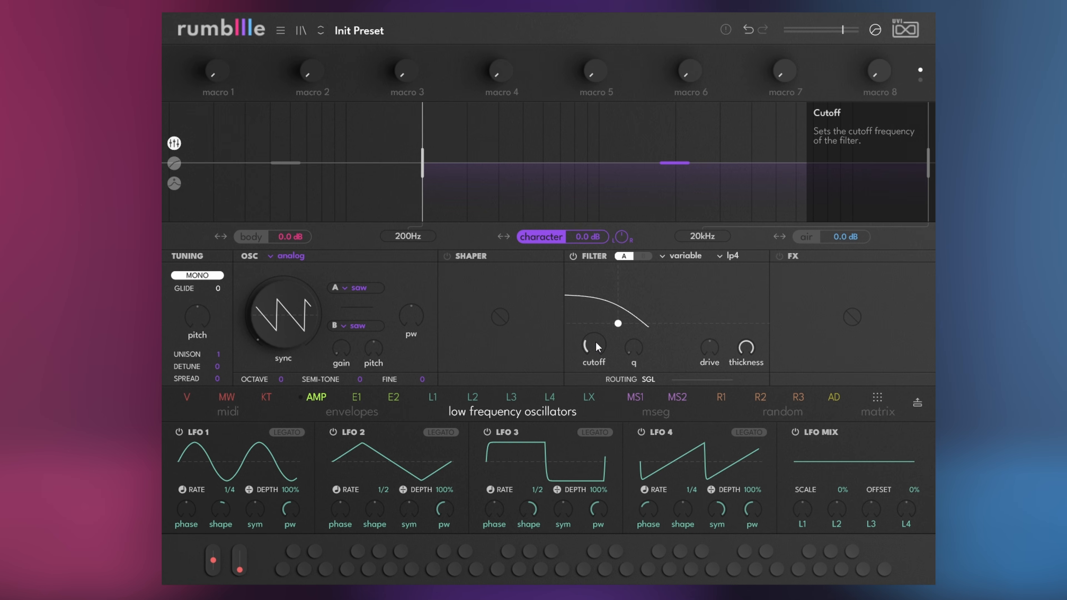
left_click_drag(596, 349, 596, 339)
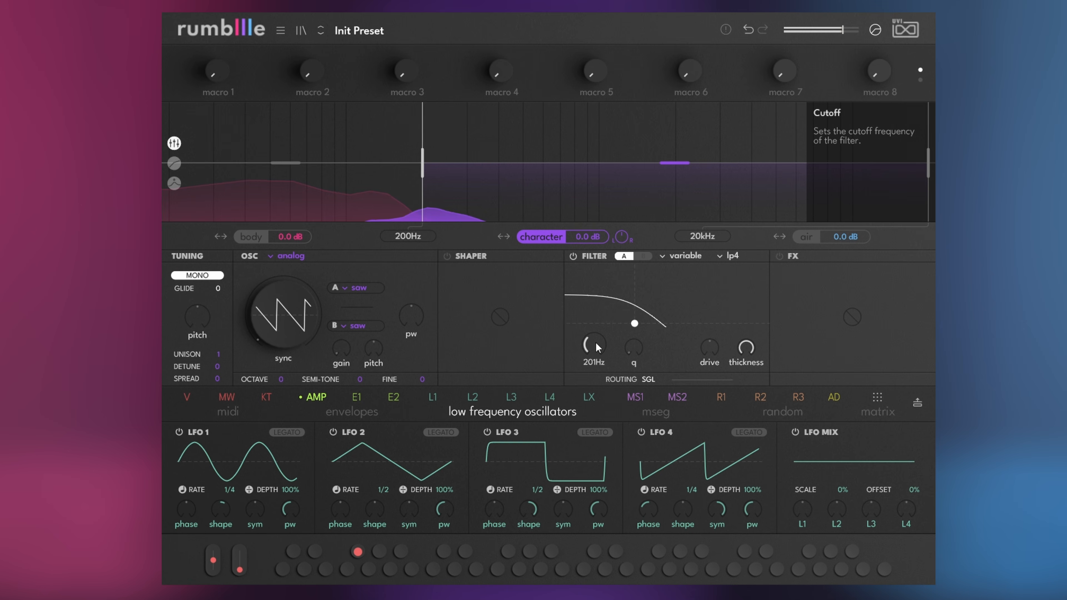
Modulate the filter cutoff with Envelope 1 at 31%, shaping the envelope as a decay to zero sustain.
left_click(370, 398)
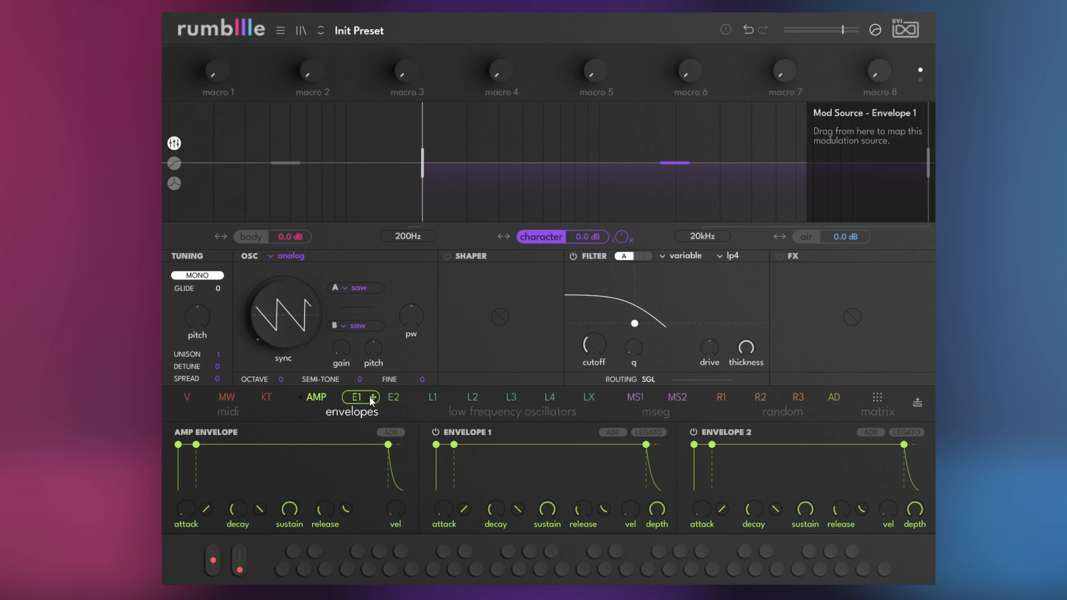
left_click_drag(362, 397, 592, 349)
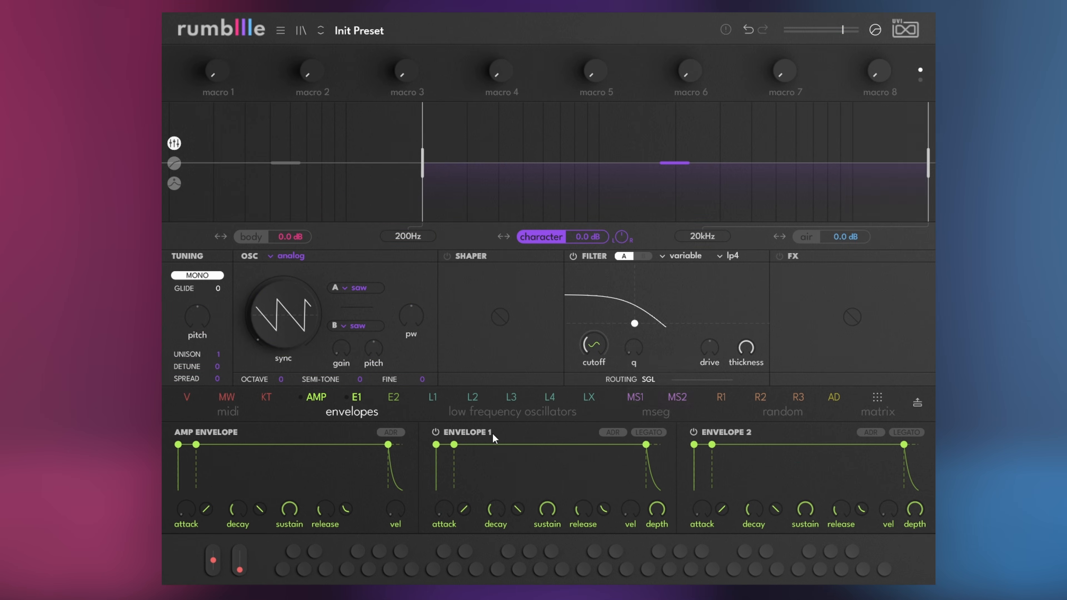
left_click_drag(454, 445, 475, 503)
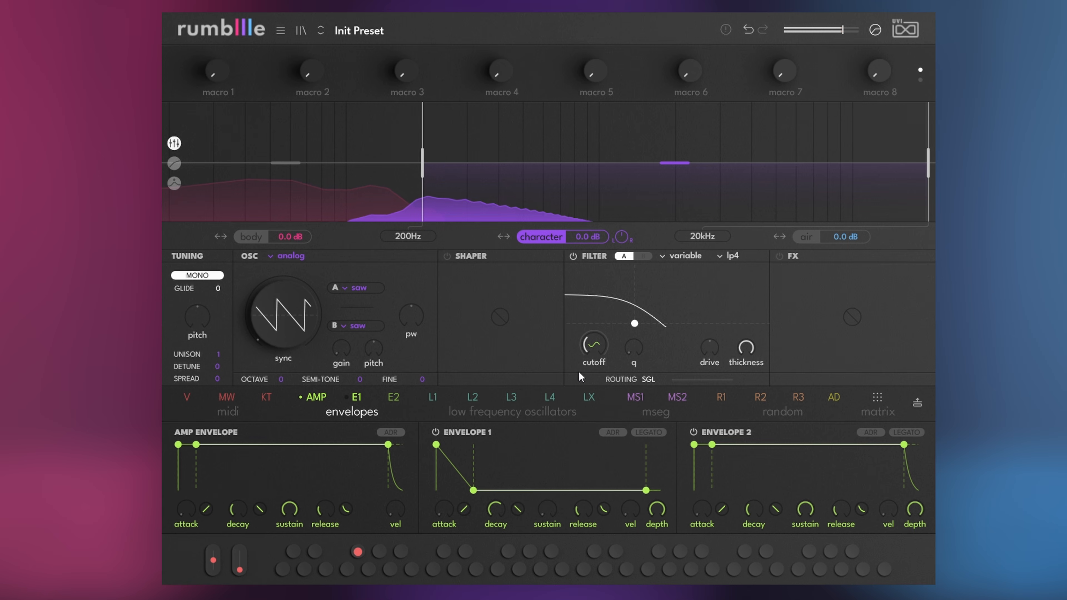
left_click(595, 346)
left_click_drag(638, 393, 637, 402)
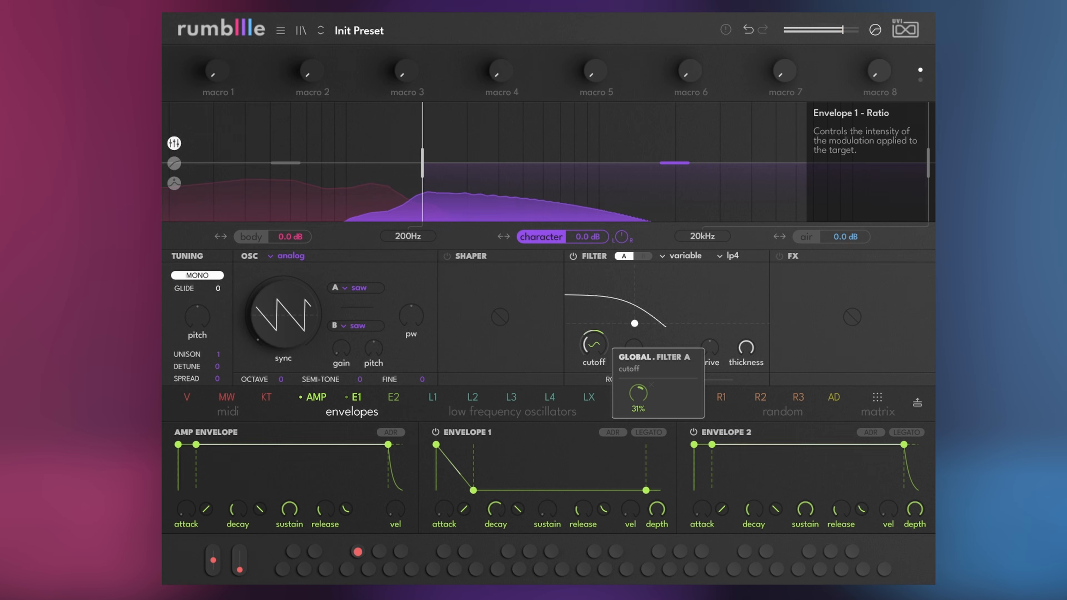
Modulate the global pitch with Envelope 2, giving the envelope a short, steeply curved decay to zero sustain.
left_click_drag(402, 399, 199, 316)
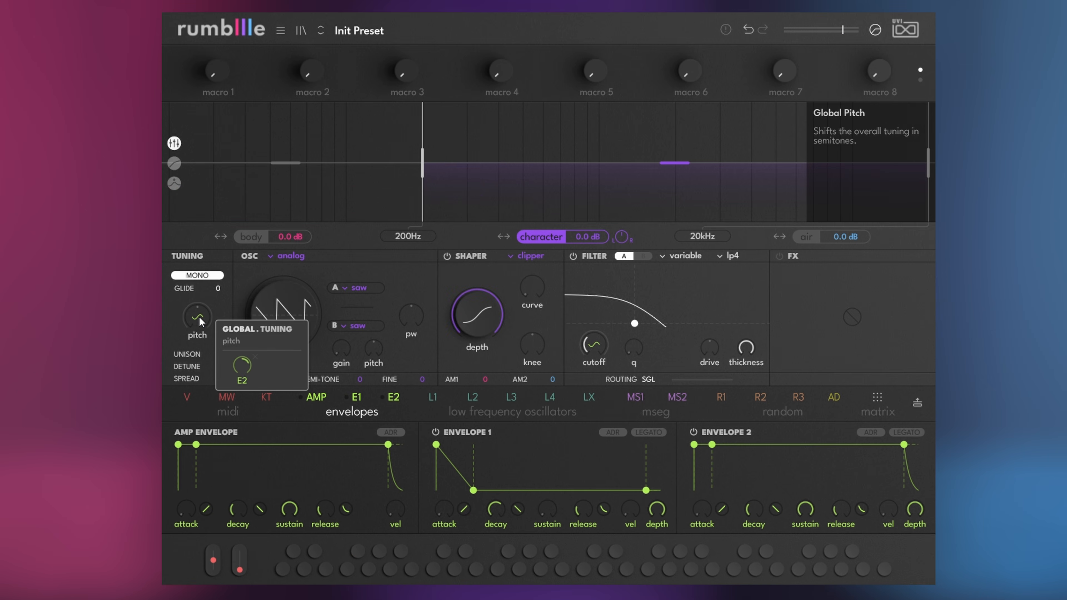
left_click_drag(712, 444, 715, 502)
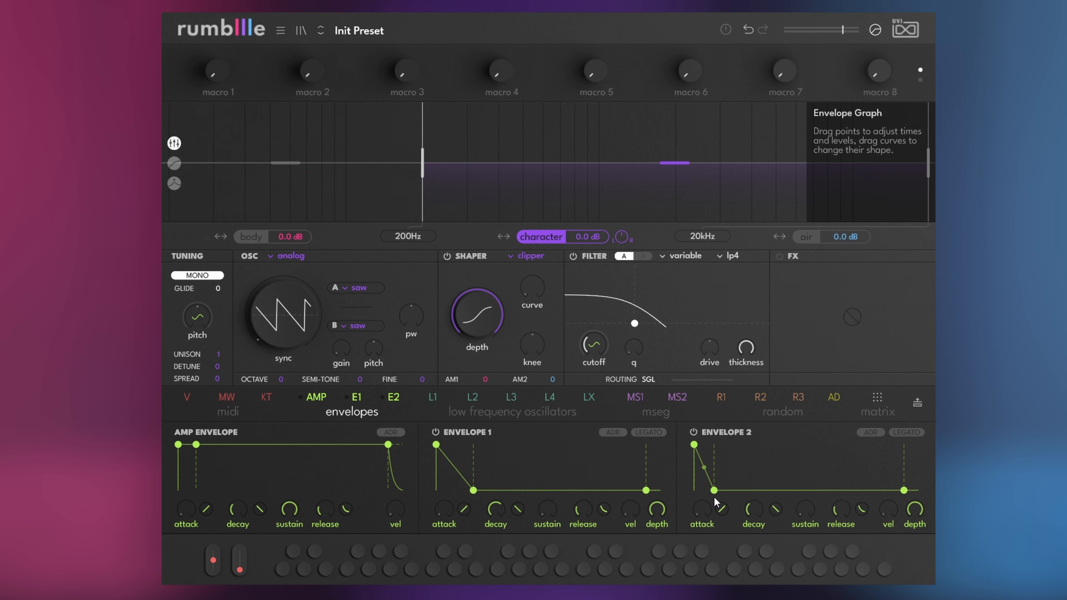
left_click_drag(715, 502, 718, 485)
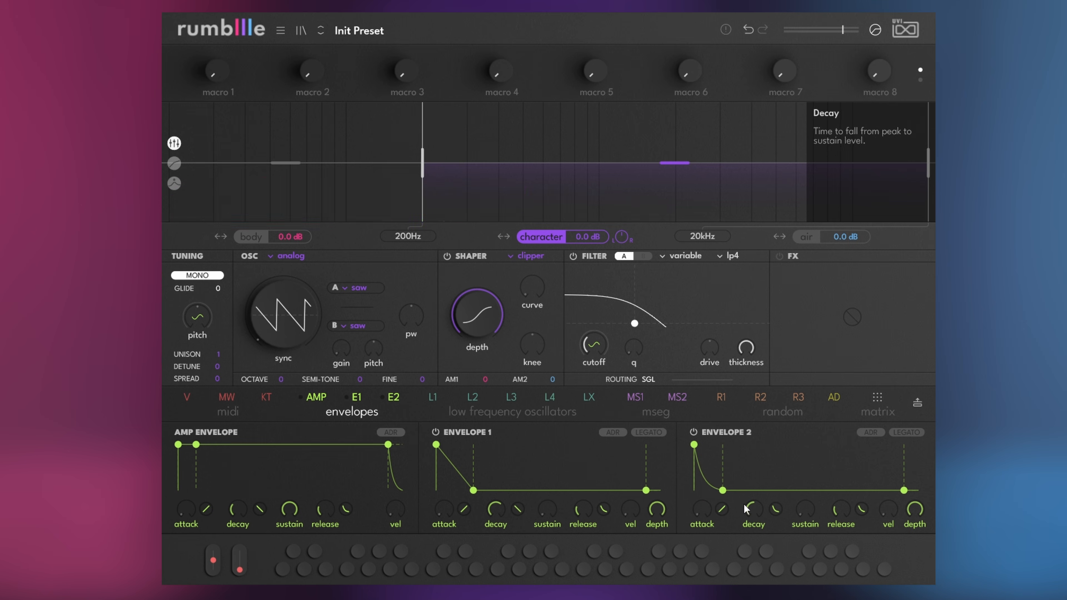
left_click_drag(752, 508, 753, 516)
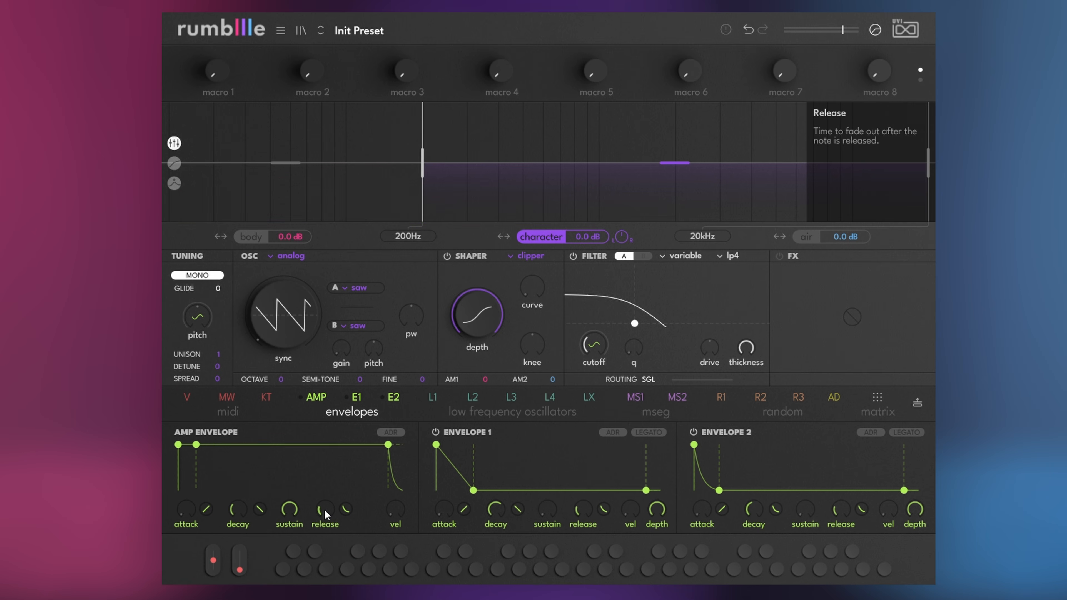
Lengthen the release of the amp envelope, Envelope 1 and Envelope 2.
left_click_drag(324, 509, 324, 521)
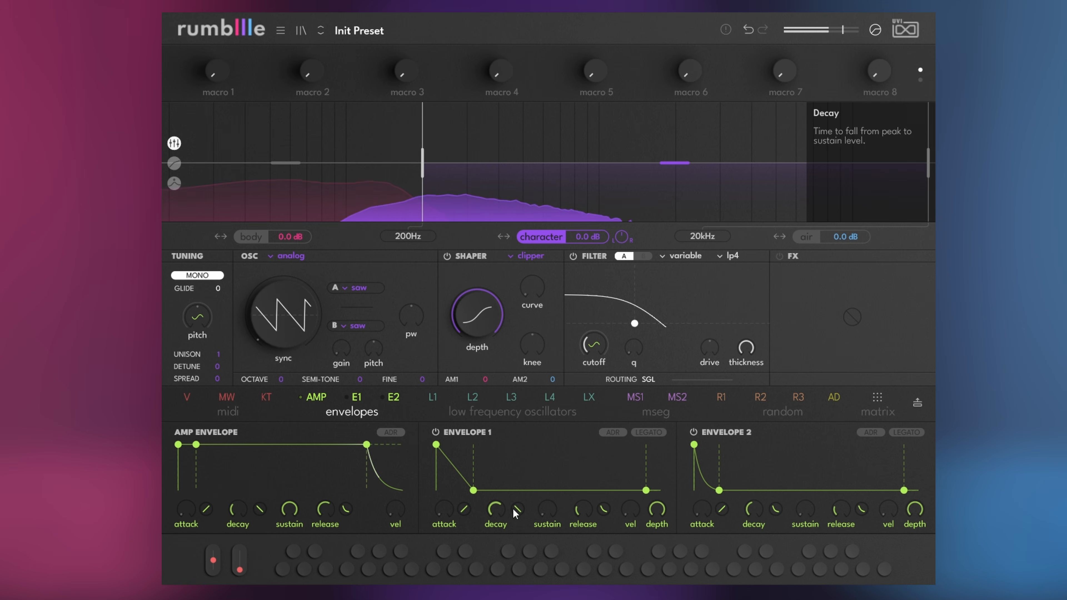
left_click_drag(579, 510, 579, 498)
left_click_drag(840, 511, 840, 504)
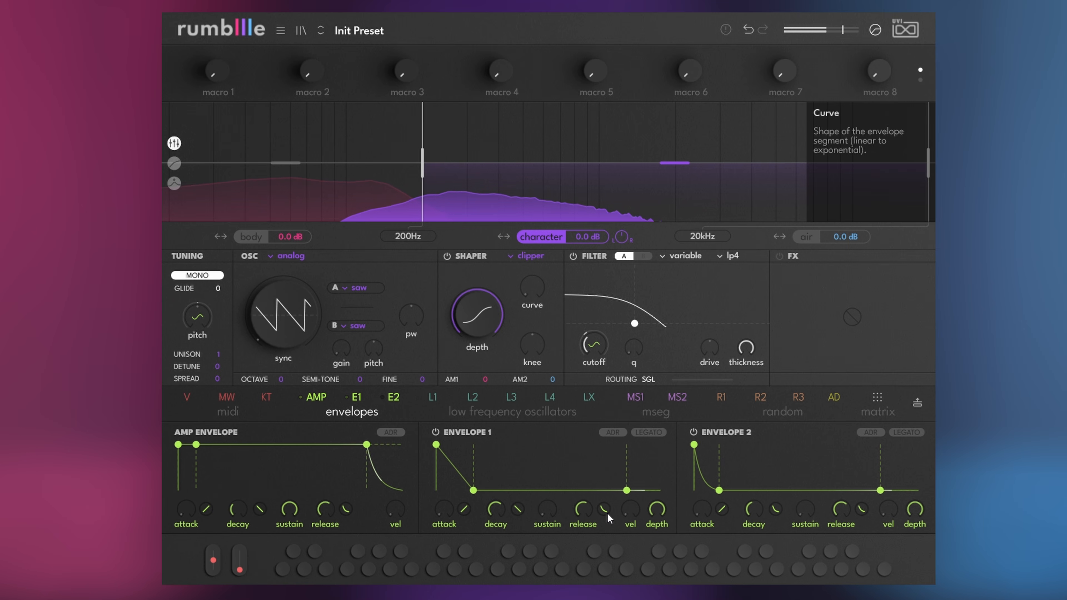
Reshape MSEG 1 as a non-looping spike that starts at maximum and falls steeply to an added point on the baseline.
left_click(644, 403)
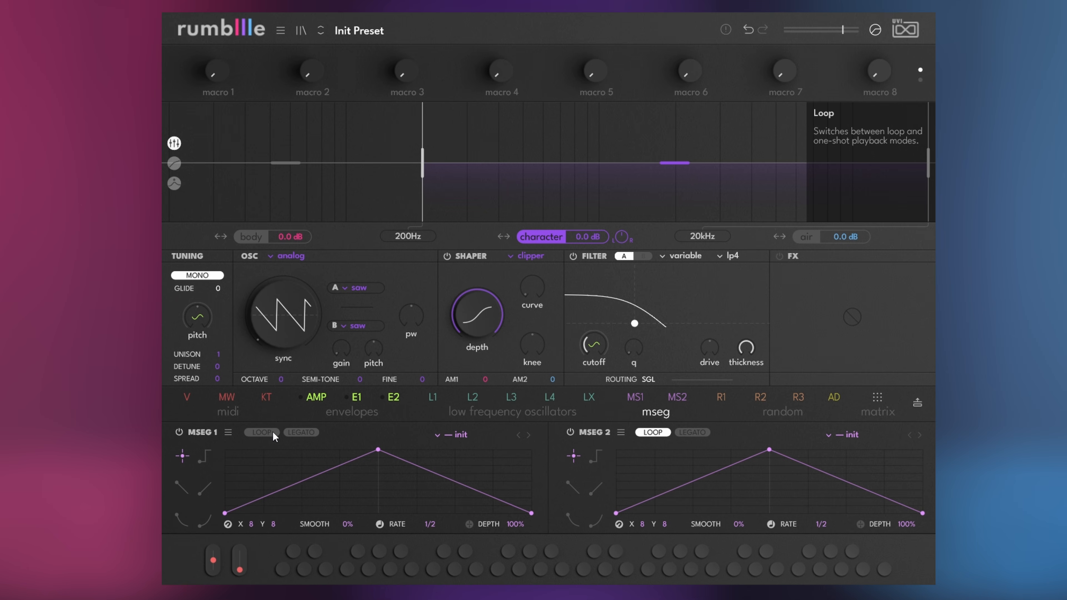
left_click_drag(378, 450, 224, 448)
double_click(297, 468)
left_click_drag(297, 468, 252, 571)
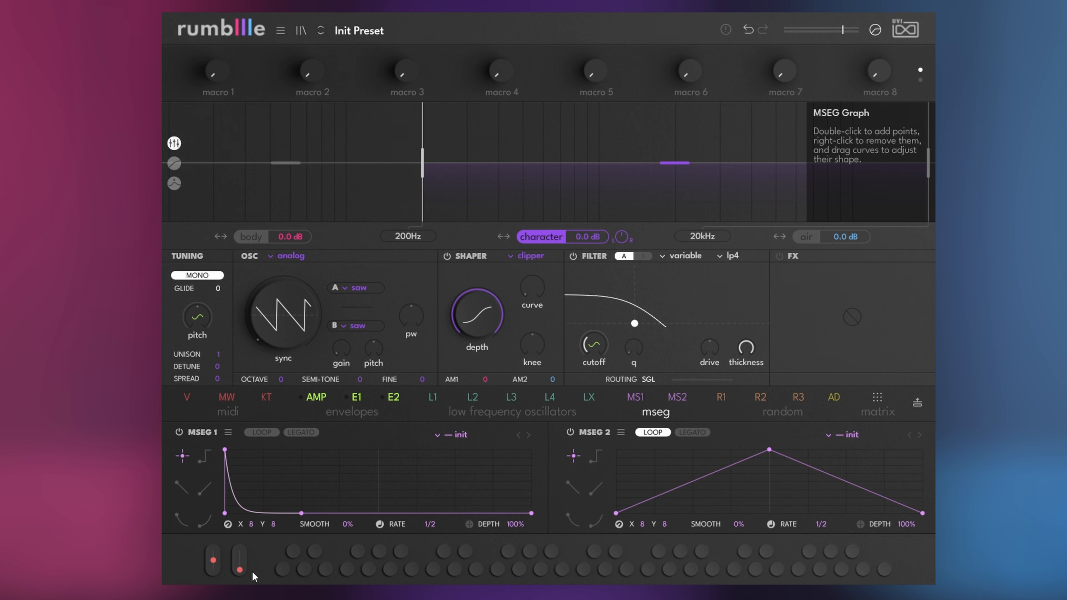
Modulate both the filter cutoff and the global pitch with MSEG 1.
left_click_drag(635, 396, 595, 345)
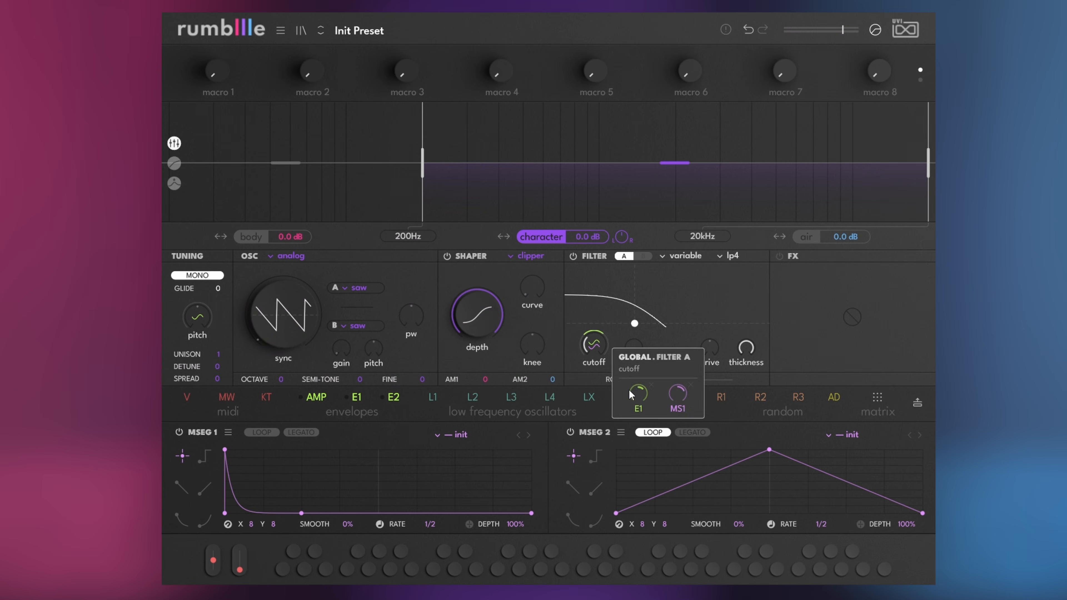
left_click_drag(636, 396, 194, 318)
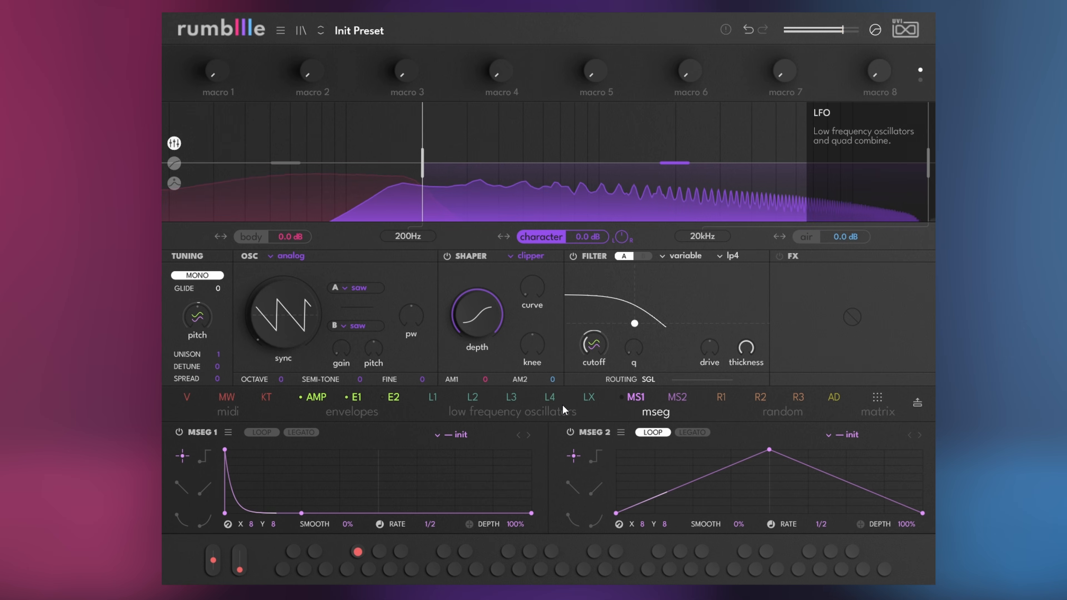
mouse_move(254, 65)
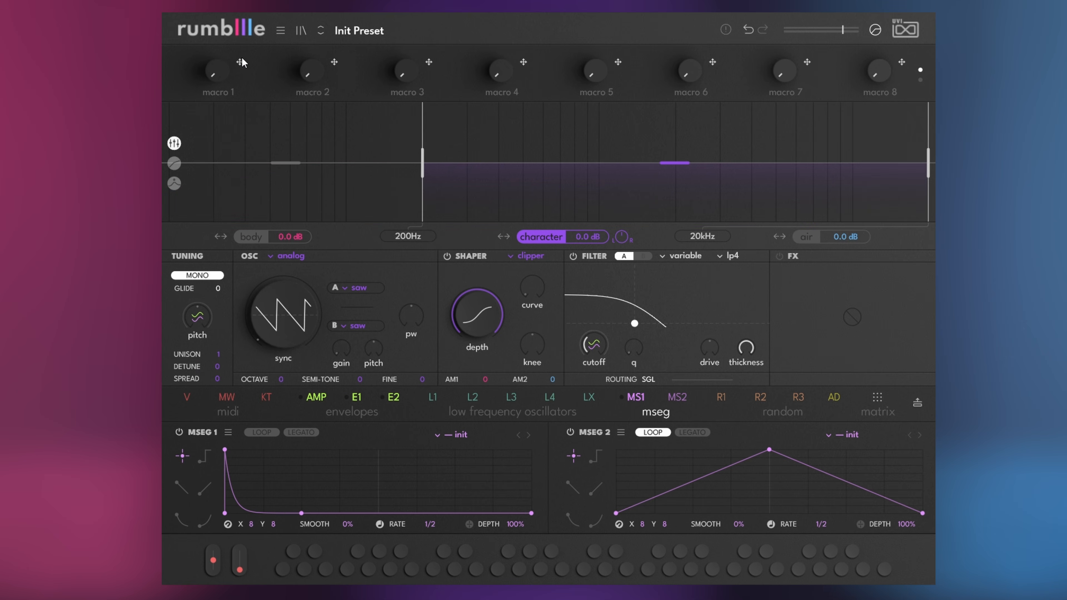
Set MSEG 1's depth to 0%, put it under macro 1's control with a ratio of 100%, and try turning macro 1 up.
left_click_drag(243, 62, 258, 105)
left_click_drag(510, 524, 517, 547)
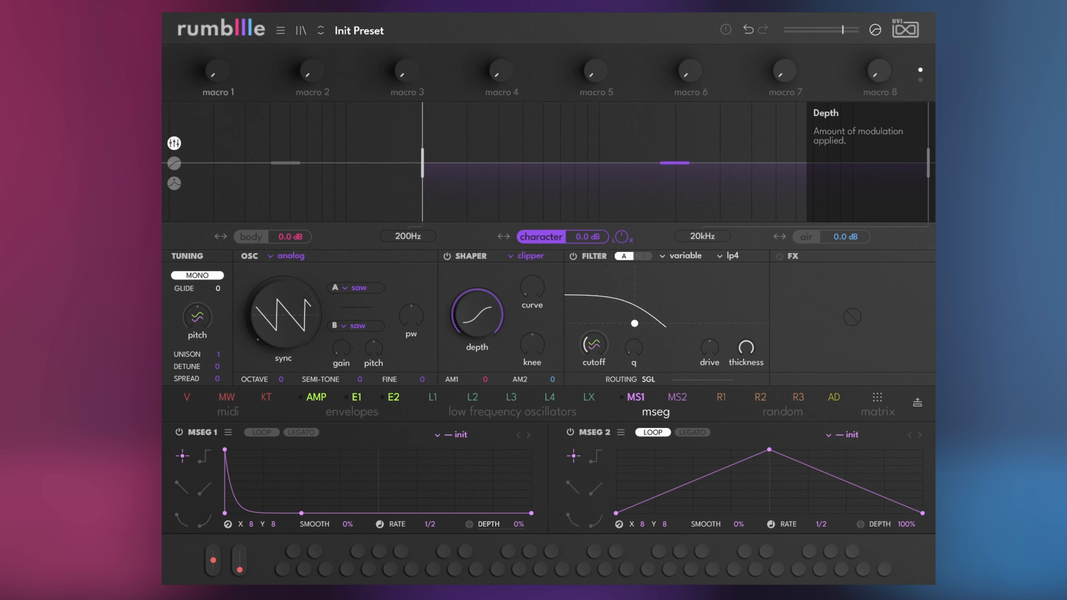
mouse_move(508, 521)
left_click_drag(559, 524, 560, 492)
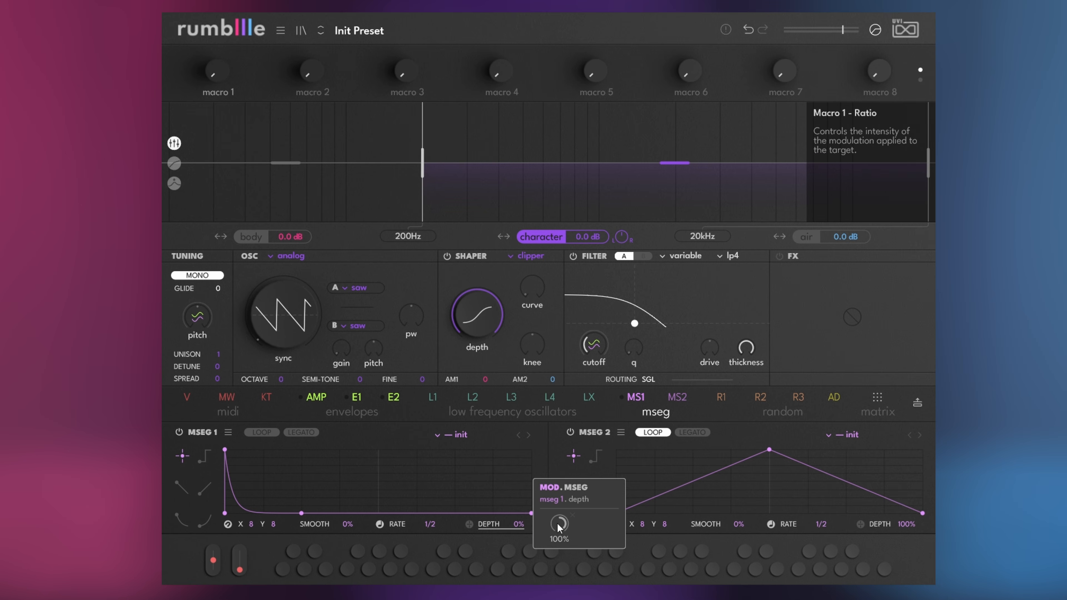
left_click_drag(216, 73, 216, 50)
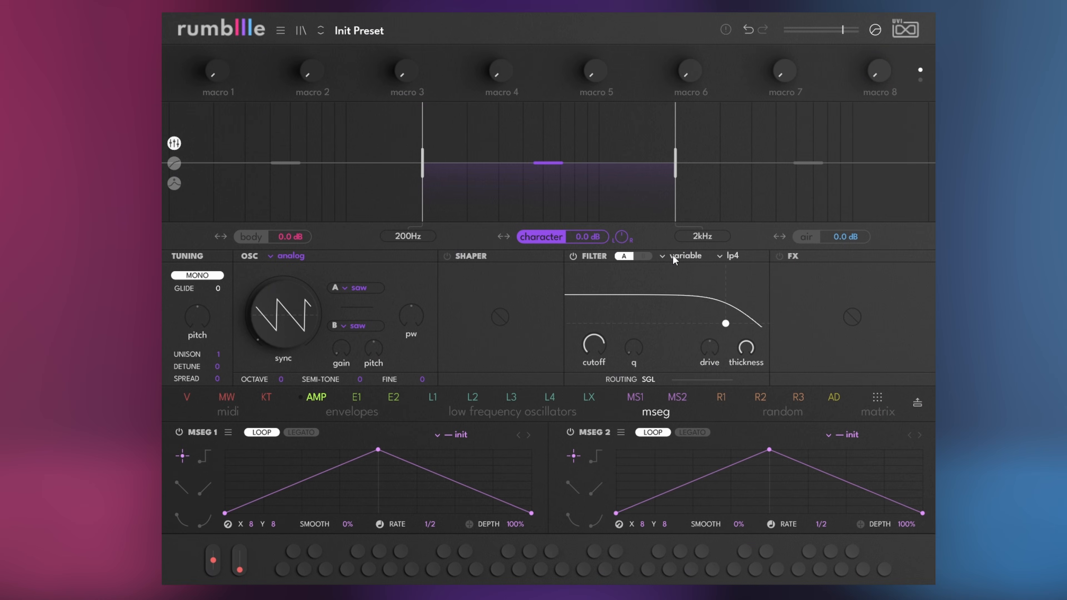
Switch the filter to the formant type and lower its cutoff to about 827 Hz.
left_click(672, 254)
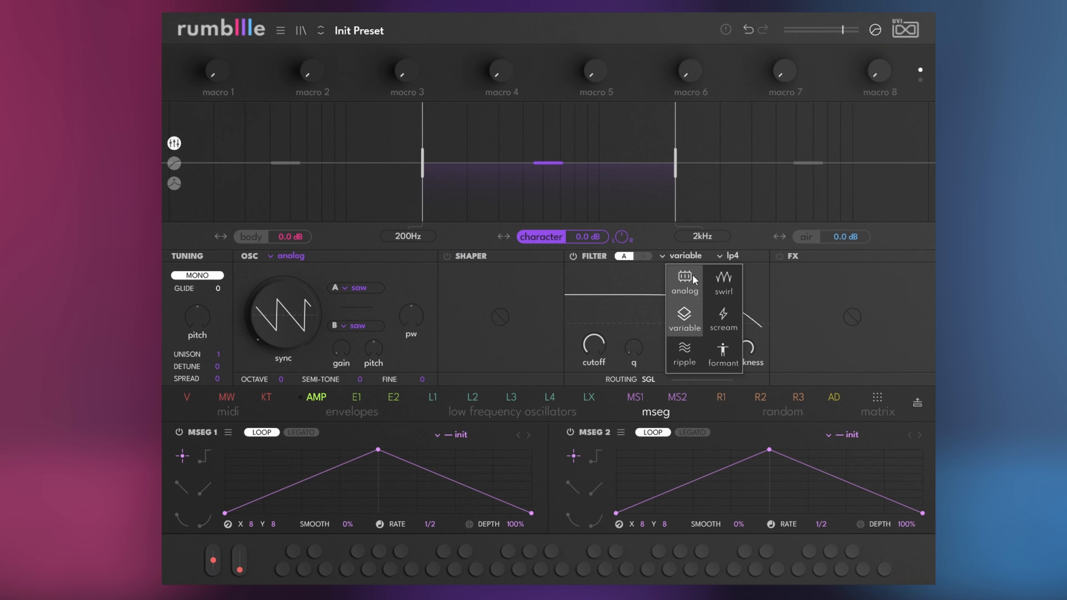
left_click(731, 352)
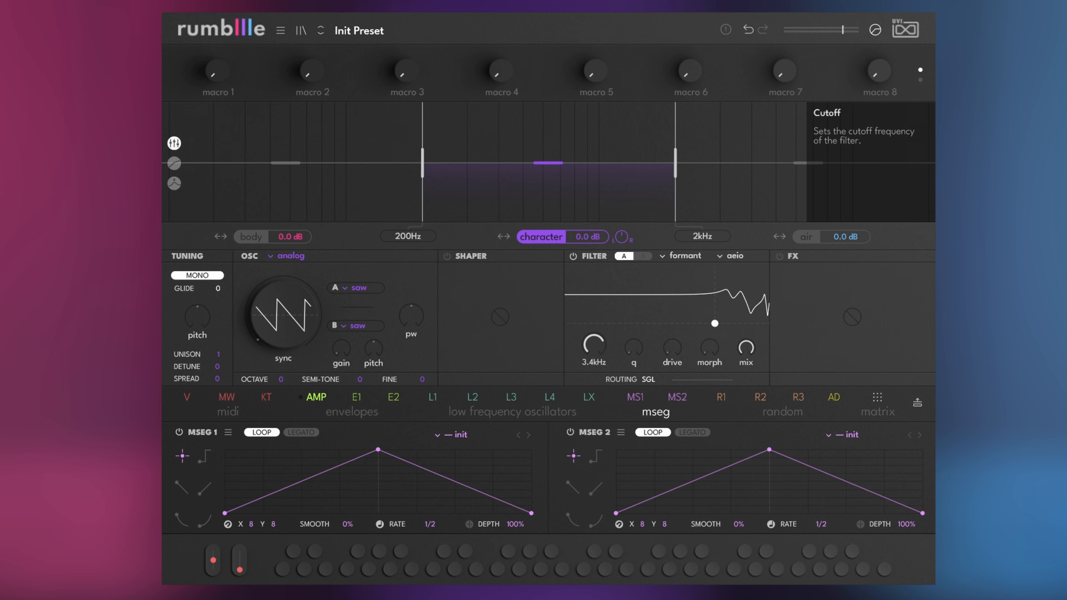
left_click_drag(593, 344, 594, 352)
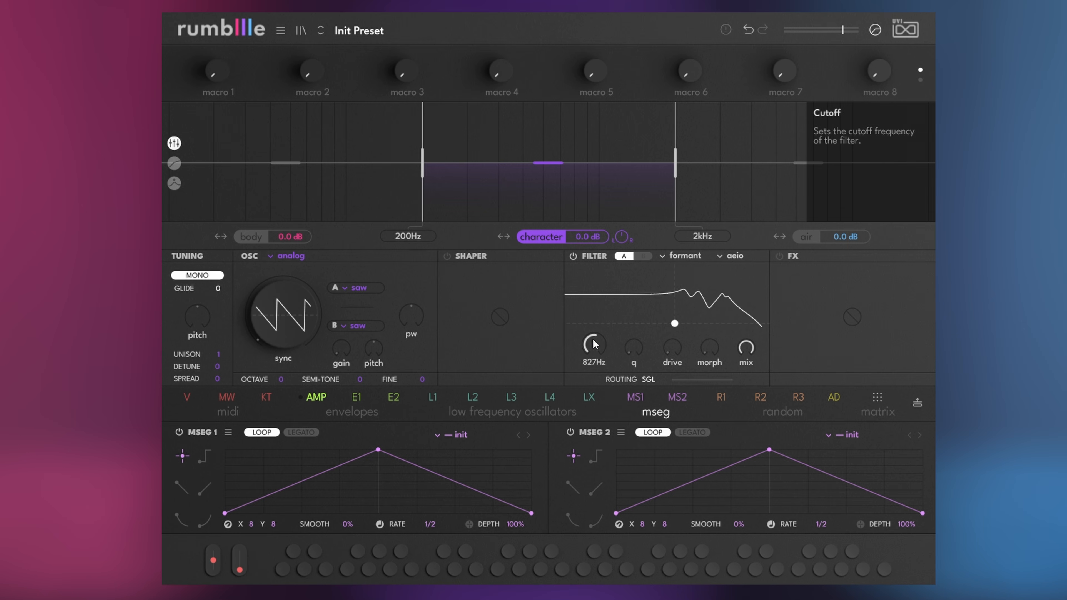
Modulate the timbre of the air band's timbral oscillator with MSEG 1.
left_click(252, 236)
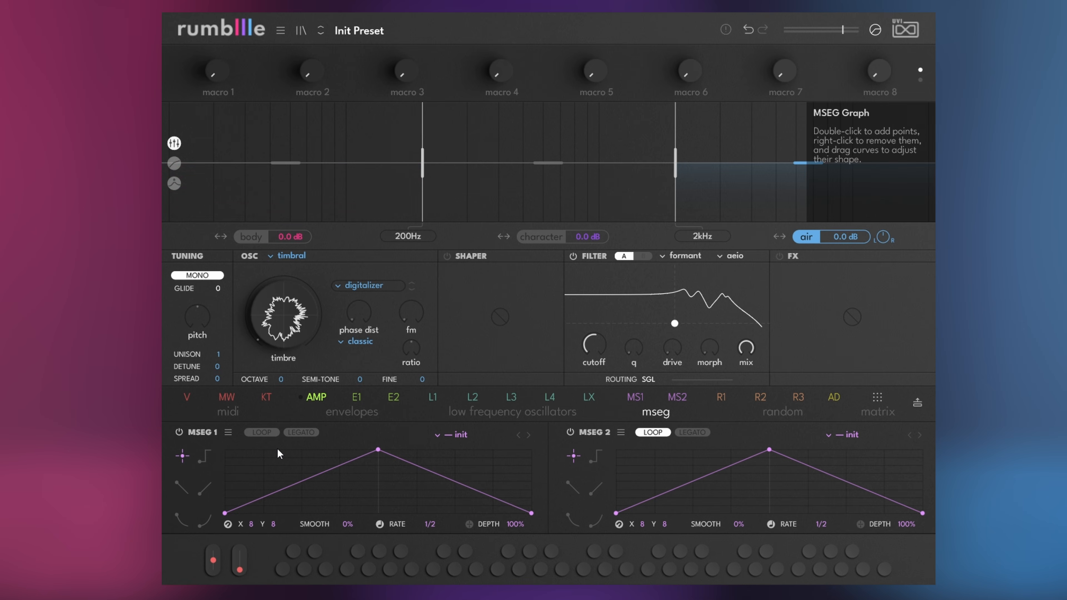
left_click_drag(635, 397, 286, 328)
left_click(522, 241)
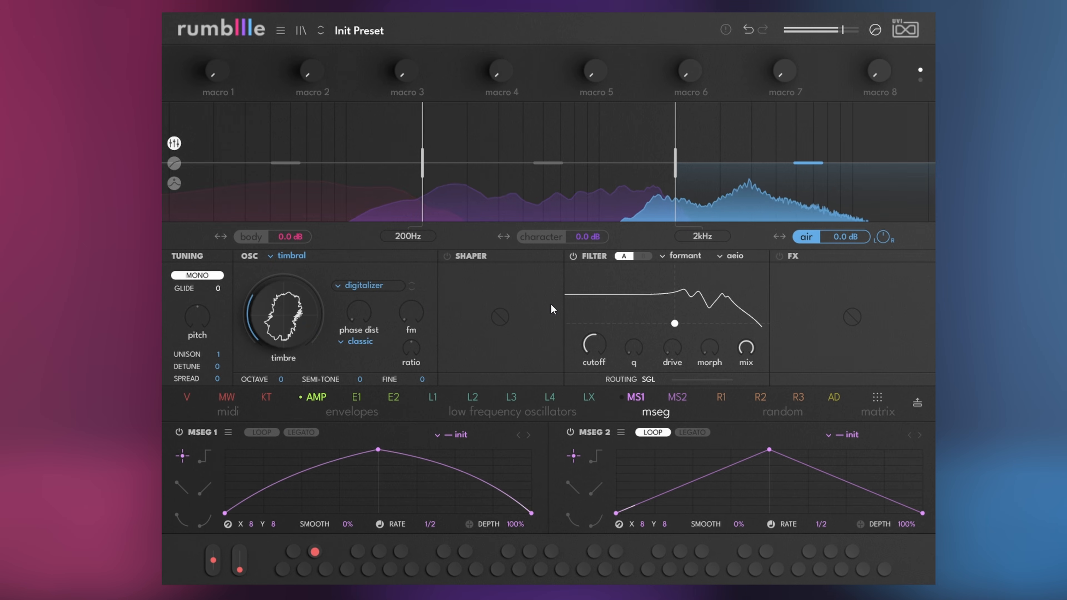
Take LFO 1 out of tempo sync at 0.3 Hz and use it to modulate the formant filter's morph.
left_click(438, 401)
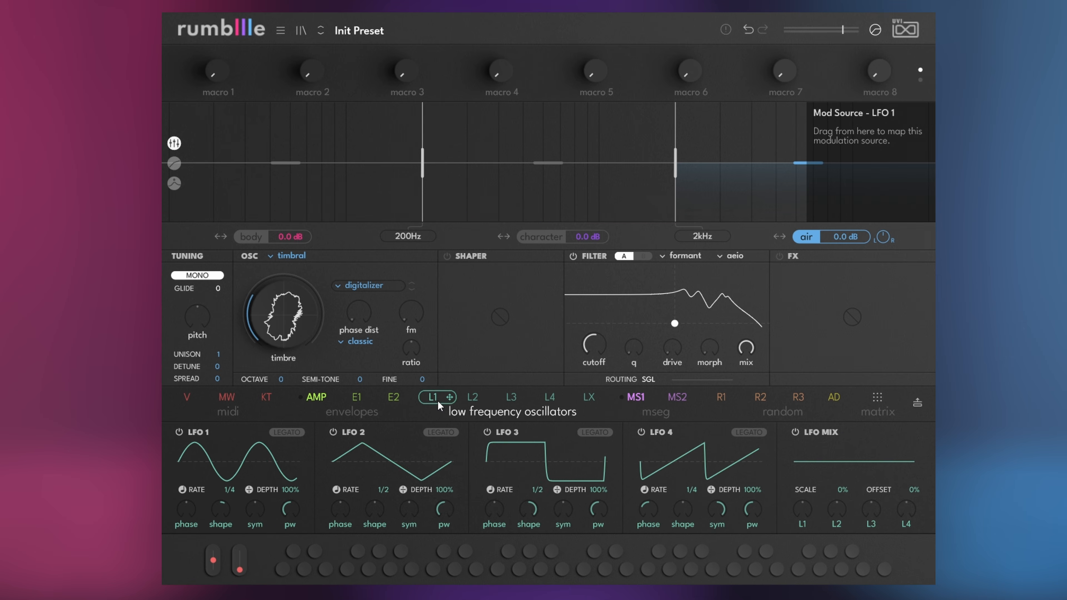
left_click(183, 489)
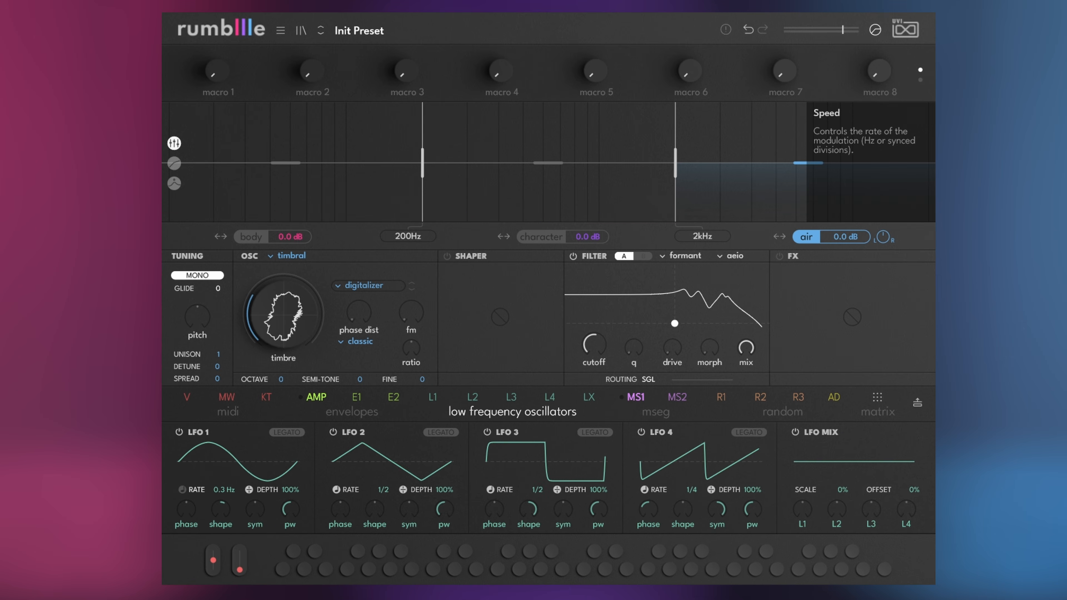
left_click_drag(432, 397, 707, 346)
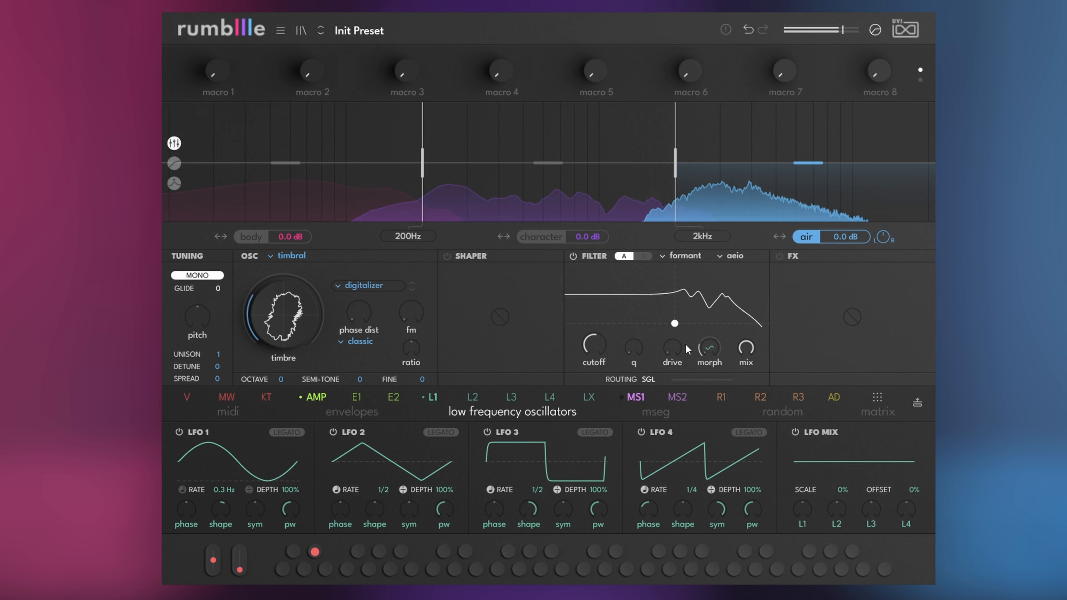
Raise the formant filter's drive and fine-tune its cutoff.
left_click_drag(680, 347, 680, 339)
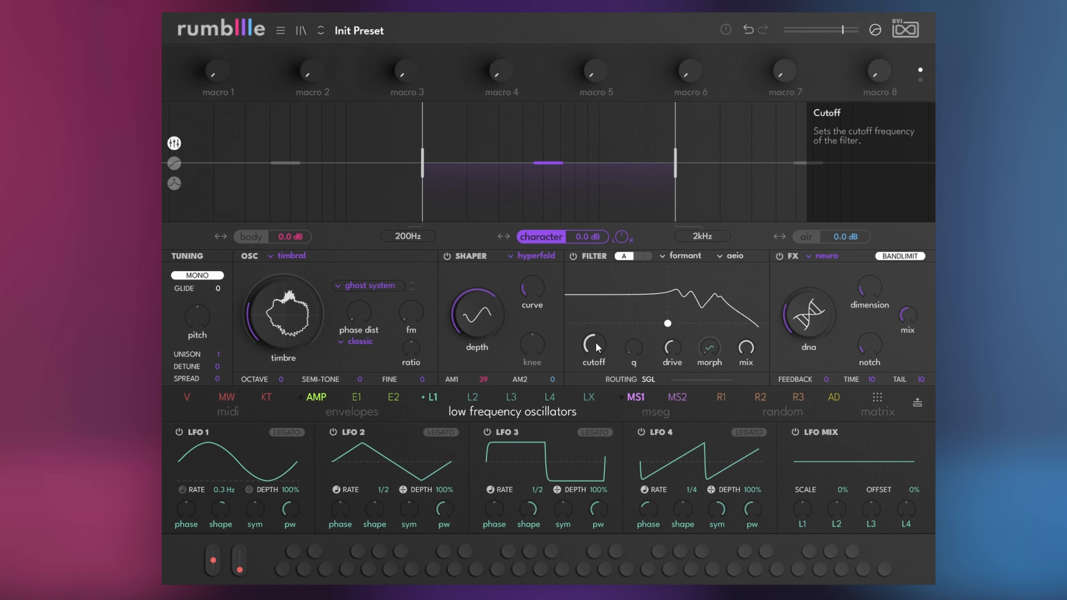
left_click_drag(594, 343, 595, 339)
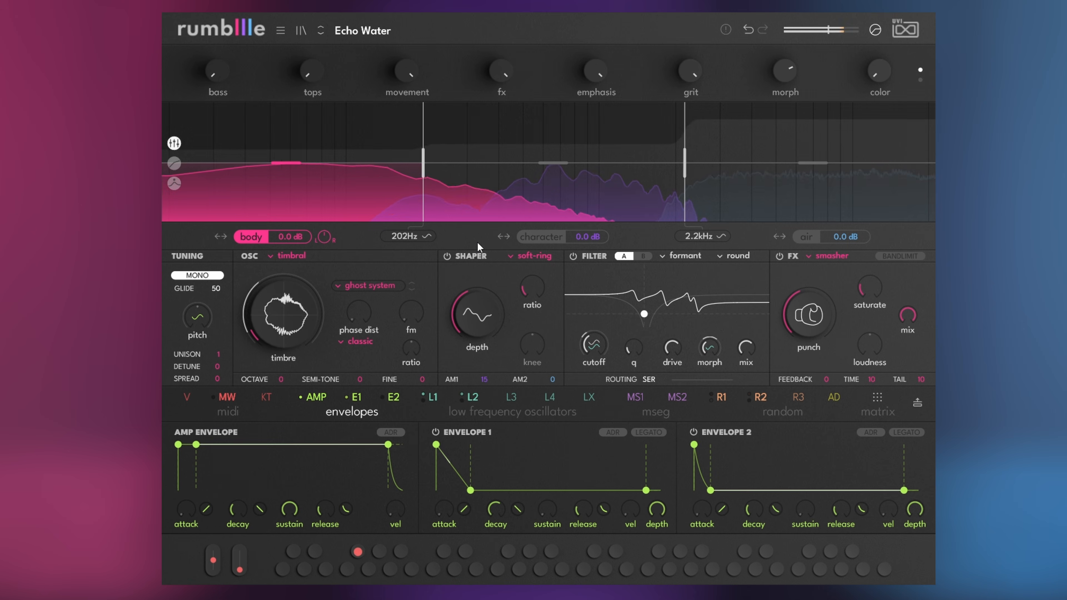
In Echo Water, give the character band 2 unison voices with detune 10 and some spread, and adjust the air band's unison settings.
left_click(551, 213)
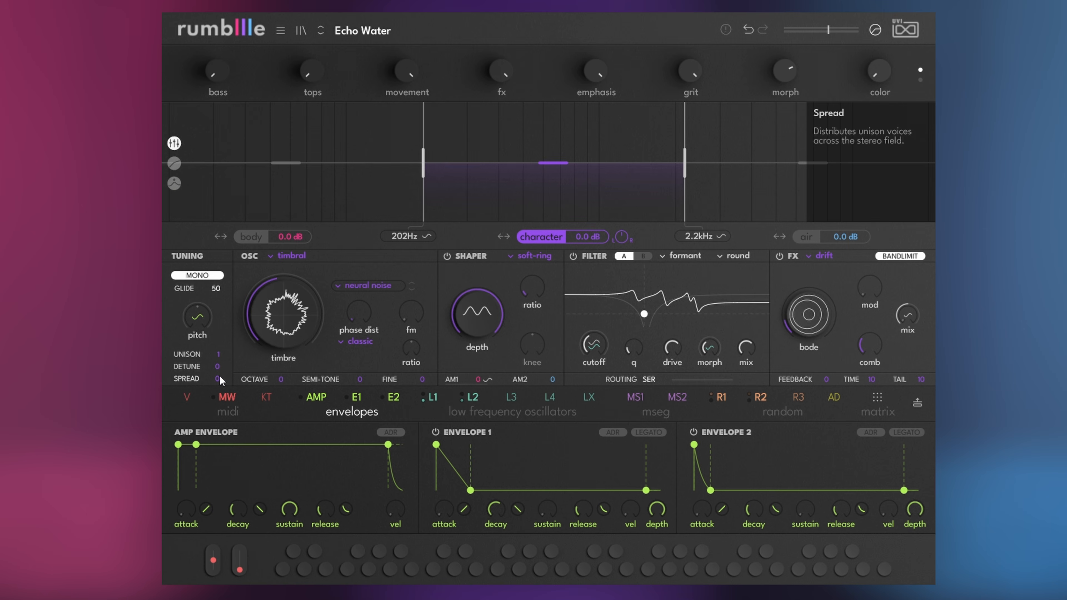
left_click_drag(217, 356, 221, 364)
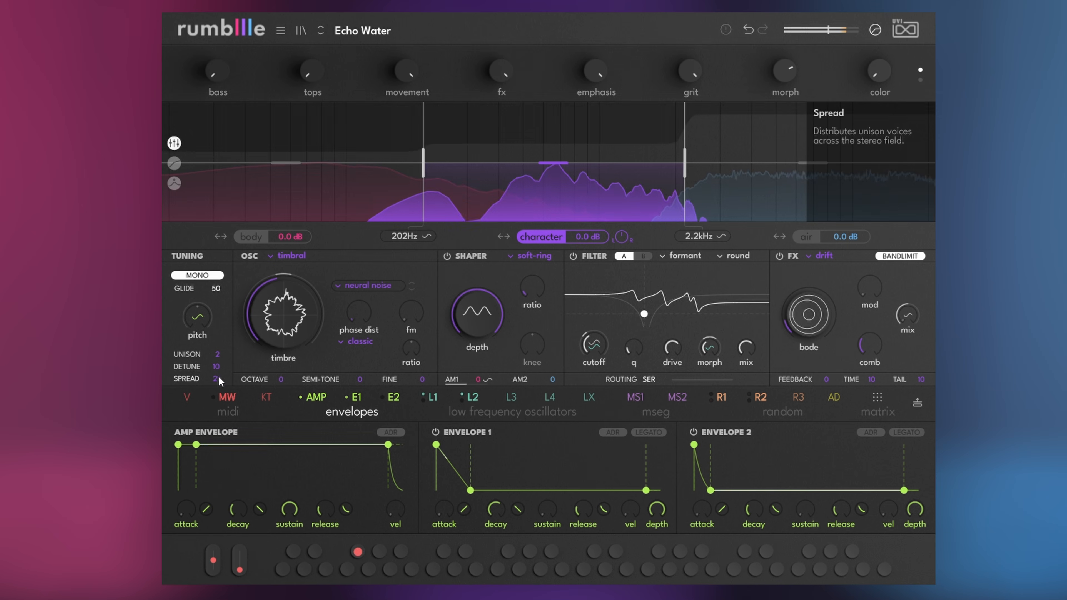
left_click(804, 236)
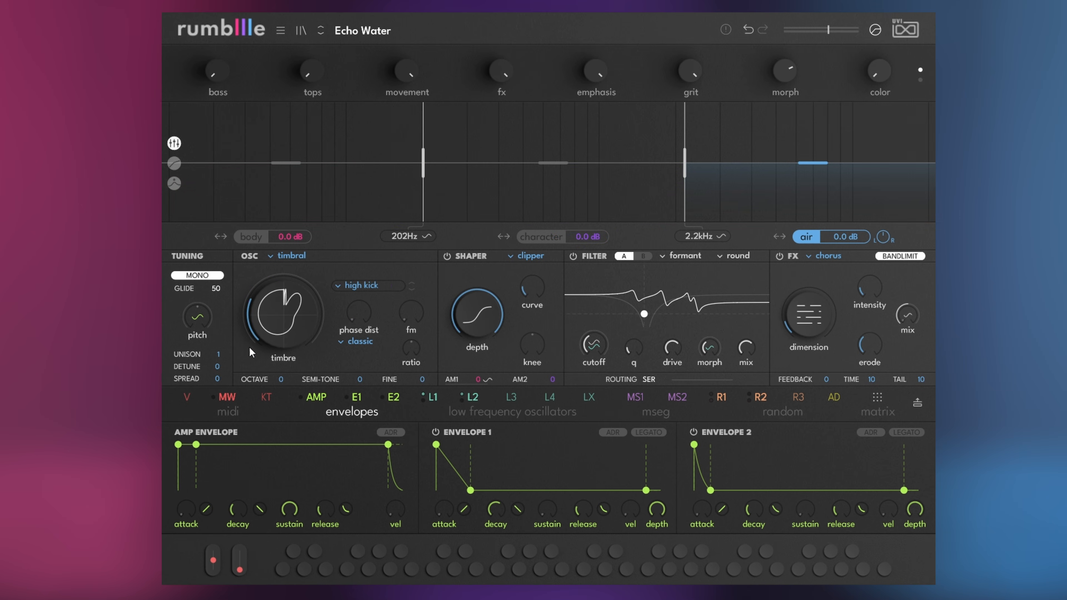
mouse_move(218, 369)
left_mouse_down()
mouse_move(219, 353)
mouse_move(219, 378)
mouse_move(219, 351)
left_mouse_up()
left_click(541, 236)
left_click(263, 237)
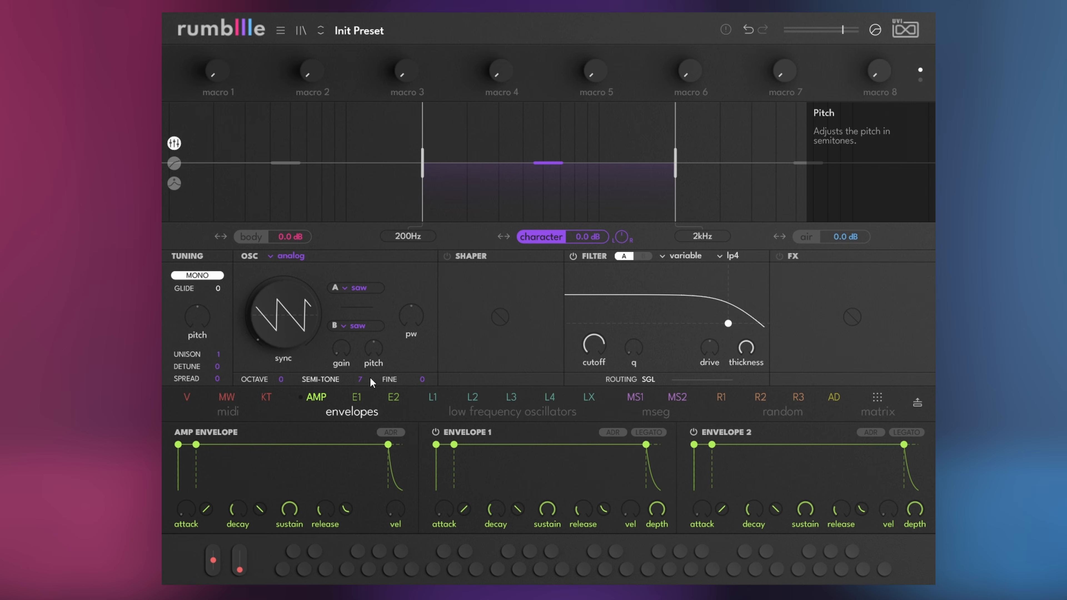
Tune the air band's square oscillator by setting its octave to 1.
left_click(804, 236)
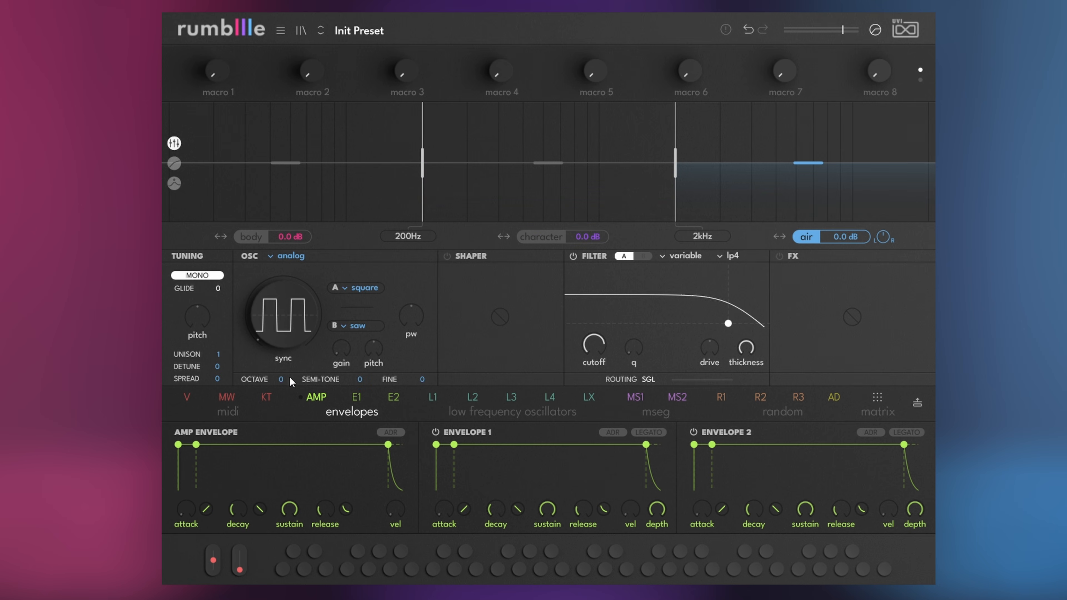
left_click_drag(284, 381, 289, 376)
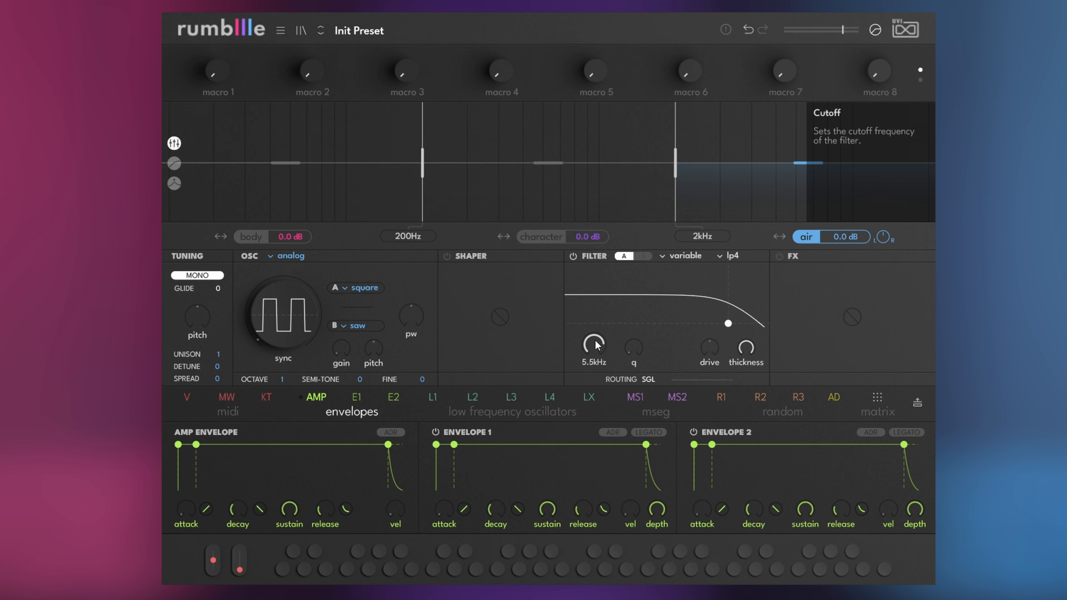
Lower the filter cutoff and shape Envelope 1, its modulator, with a short attack, a short decay and zero sustain.
left_click_drag(596, 344, 596, 384)
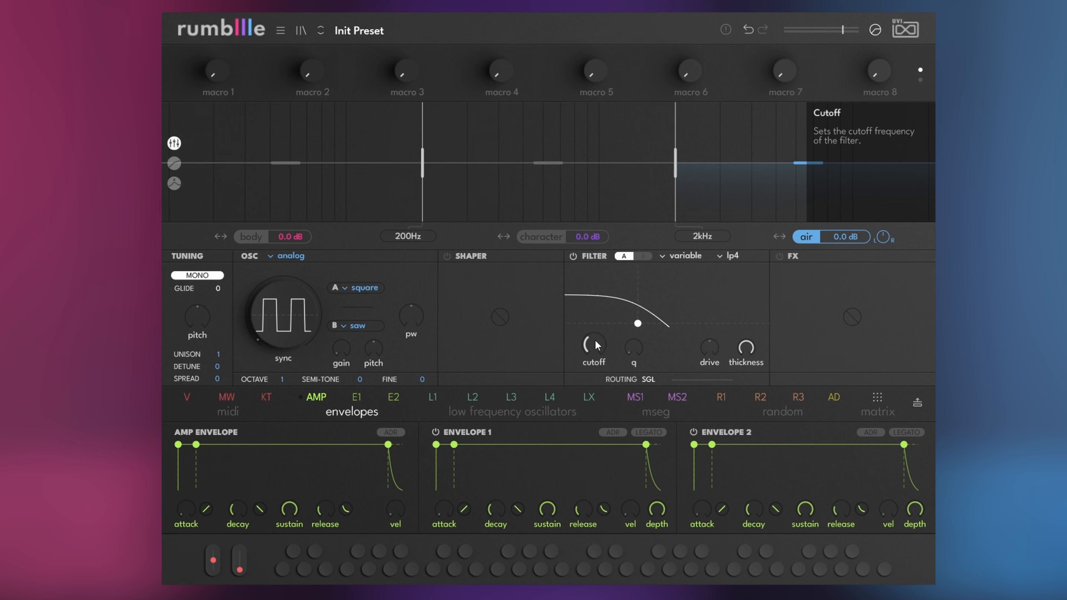
left_click_drag(435, 444, 478, 497)
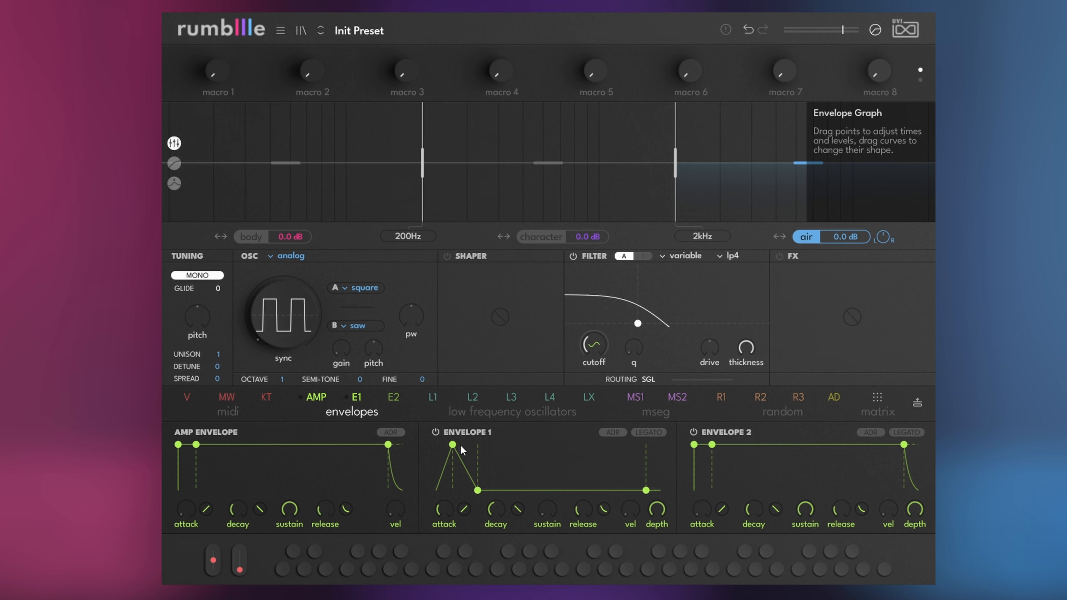
left_click_drag(452, 444, 456, 444)
Review the body, character and air oscillators and adjust the amount of Envelope 1's modulation on the filter cutoff.
left_click(250, 237)
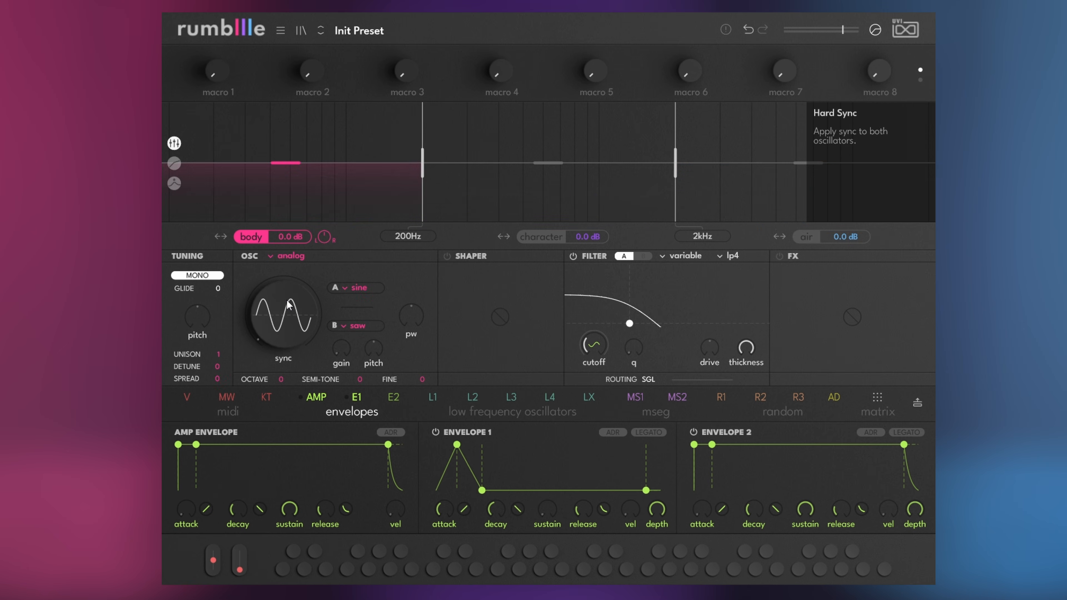
left_click(544, 237)
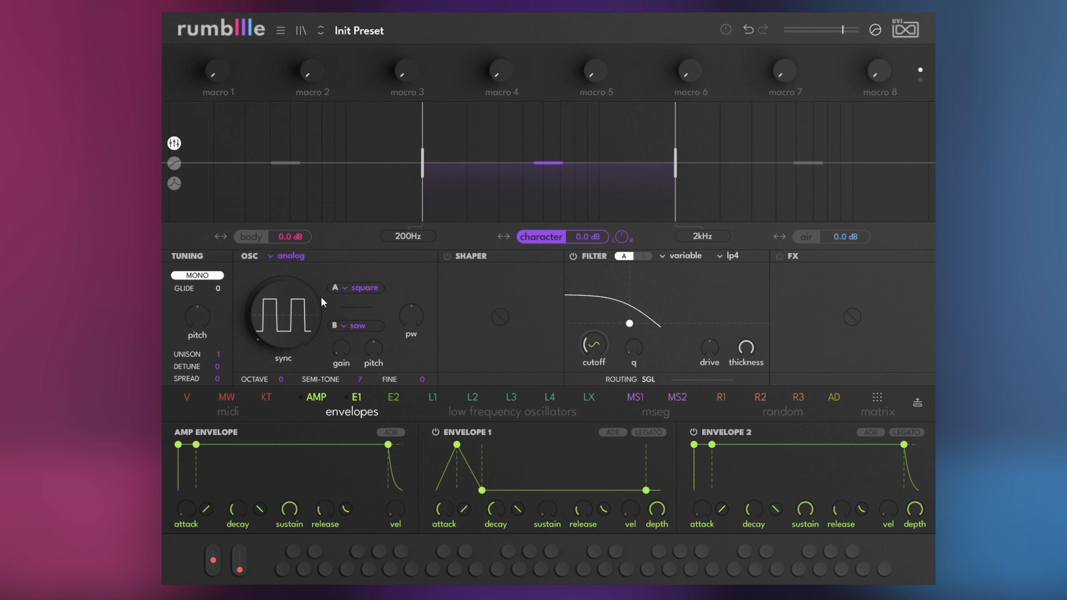
left_click(802, 235)
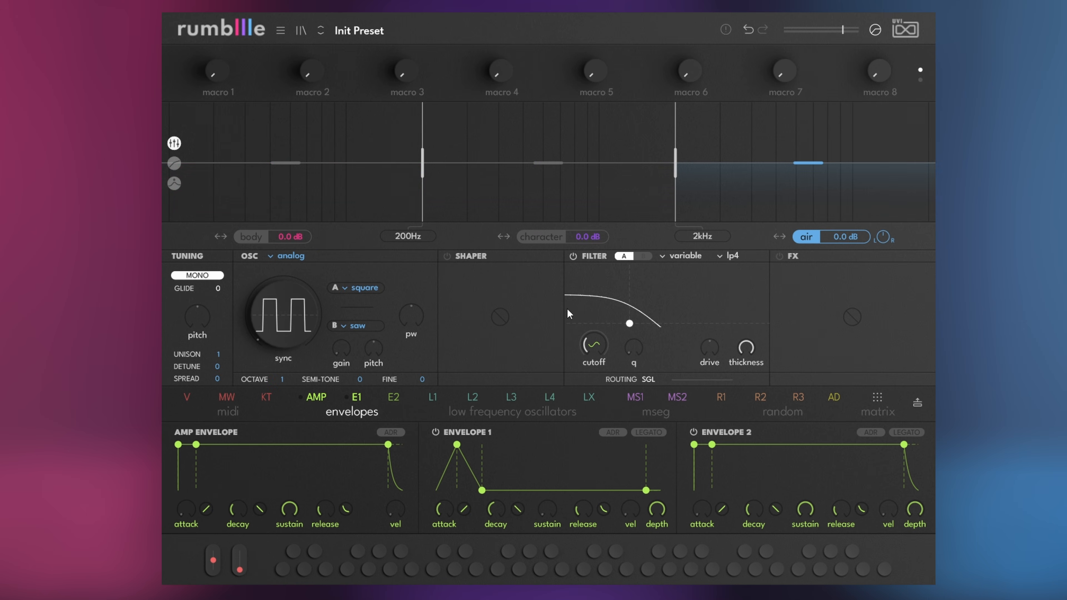
left_click(594, 343)
left_click_drag(641, 389, 641, 389)
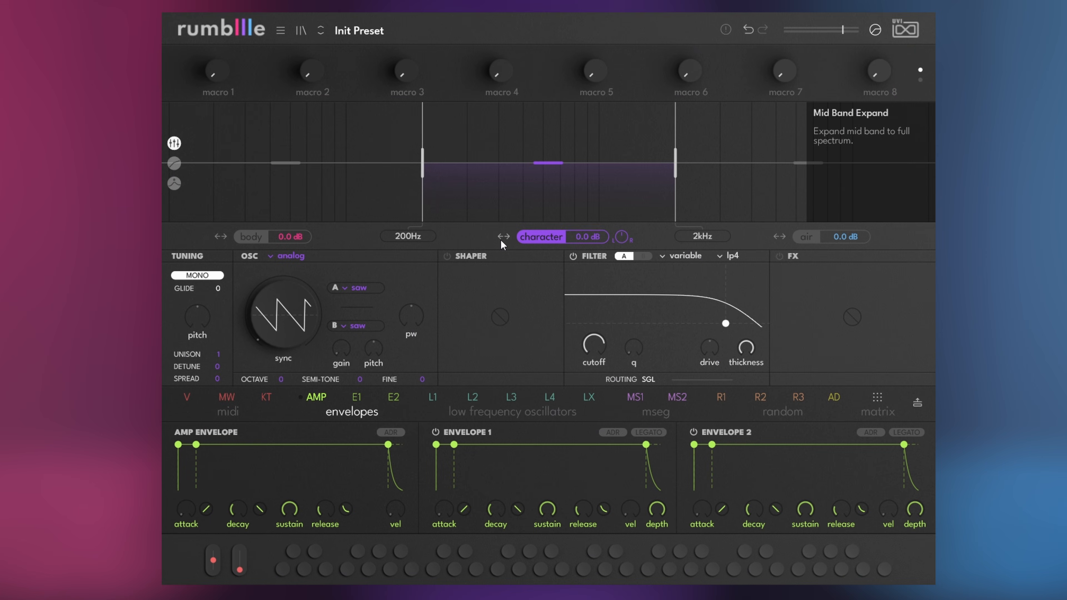
Expand the character band to the full spectrum and switch its oscillator to timbral.
left_click(501, 238)
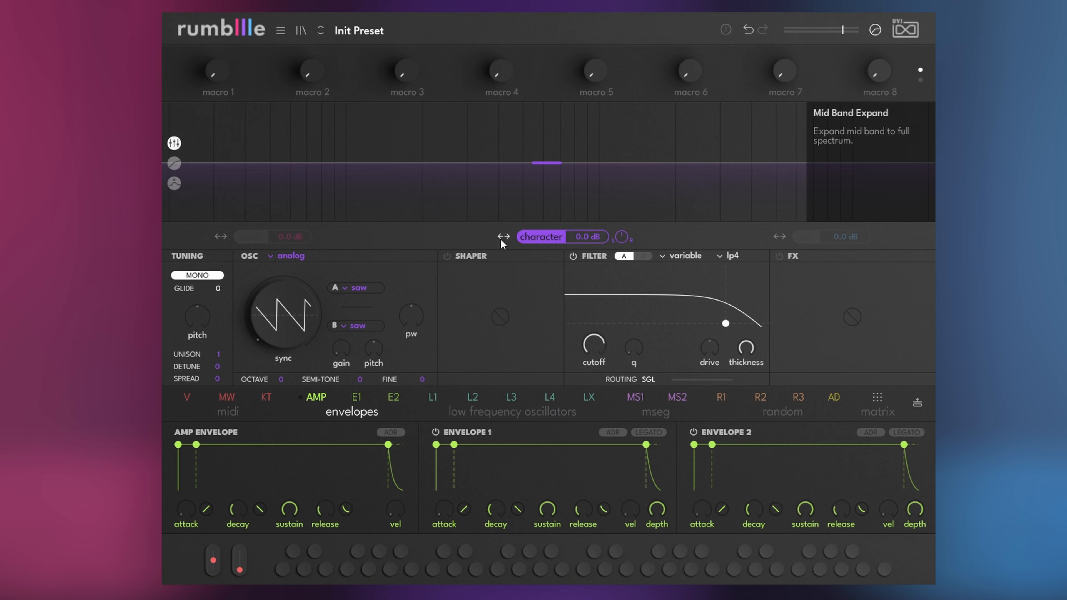
left_click(290, 256)
left_click(328, 311)
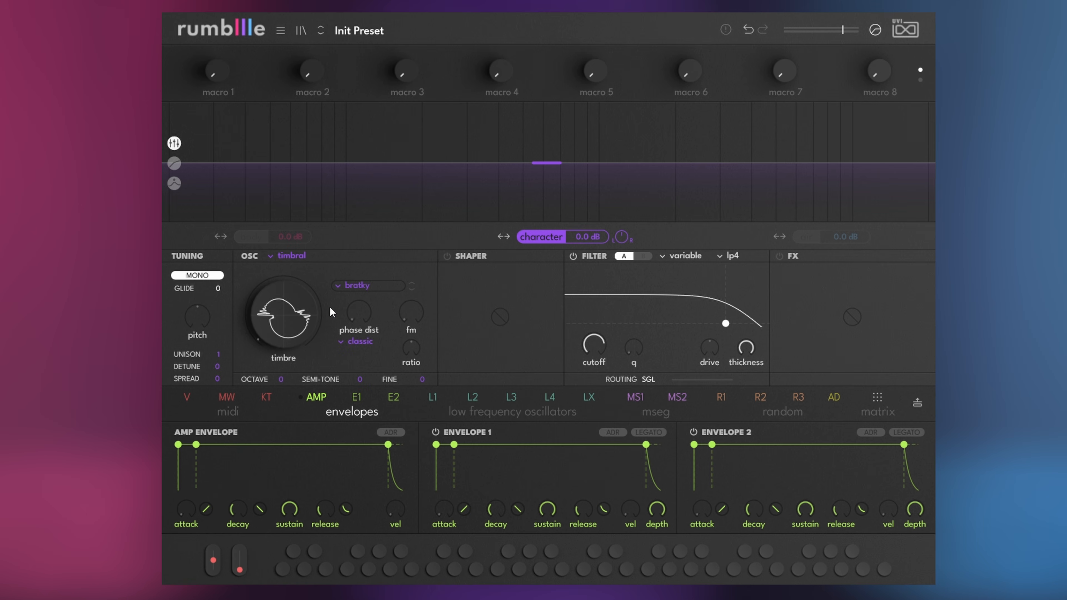
Load the doberman model in the timbral oscillator and set its timbre to about 11%.
left_click(364, 288)
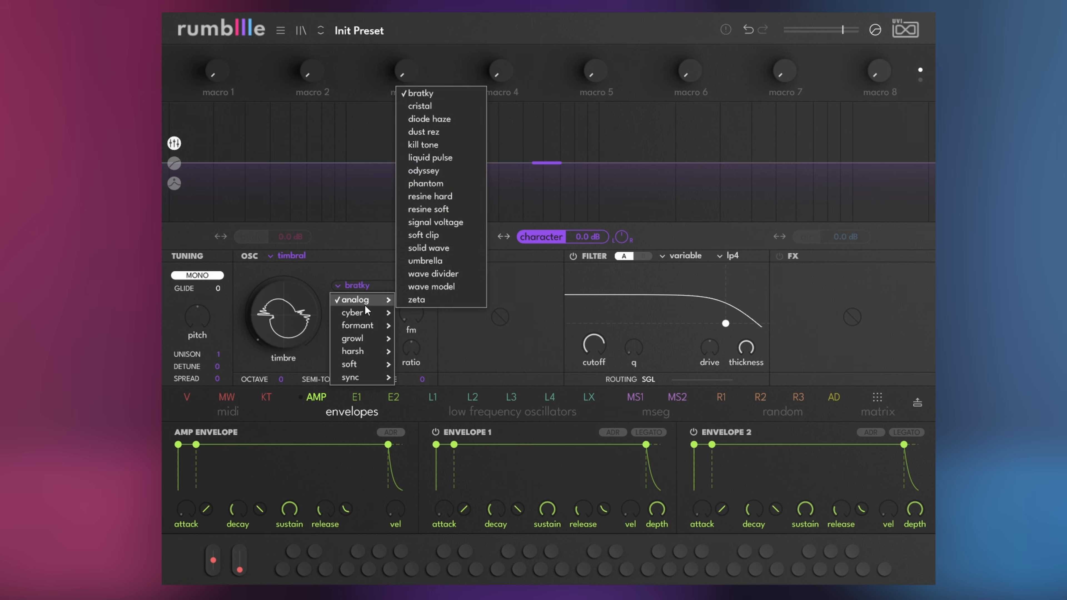
mouse_move(365, 313)
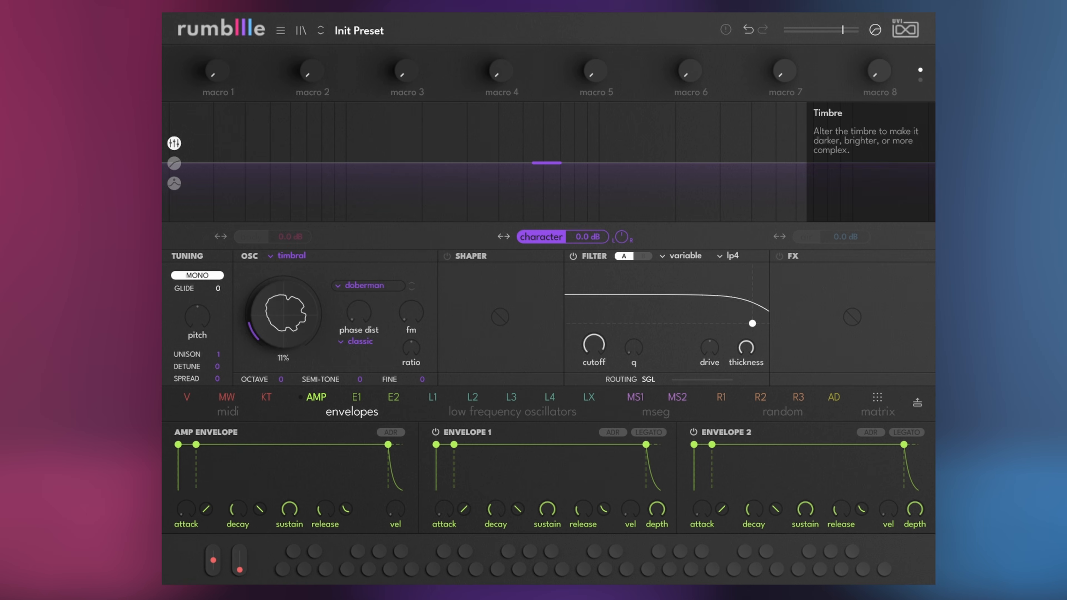
mouse_move(283, 314)
left_mouse_down()
mouse_move(284, 214)
mouse_move(283, 300)
left_mouse_up()
Modulate the oscillator's timbre with LFO 1, running free of tempo sync at a slow rate of about 0.1 Hz.
left_click(470, 410)
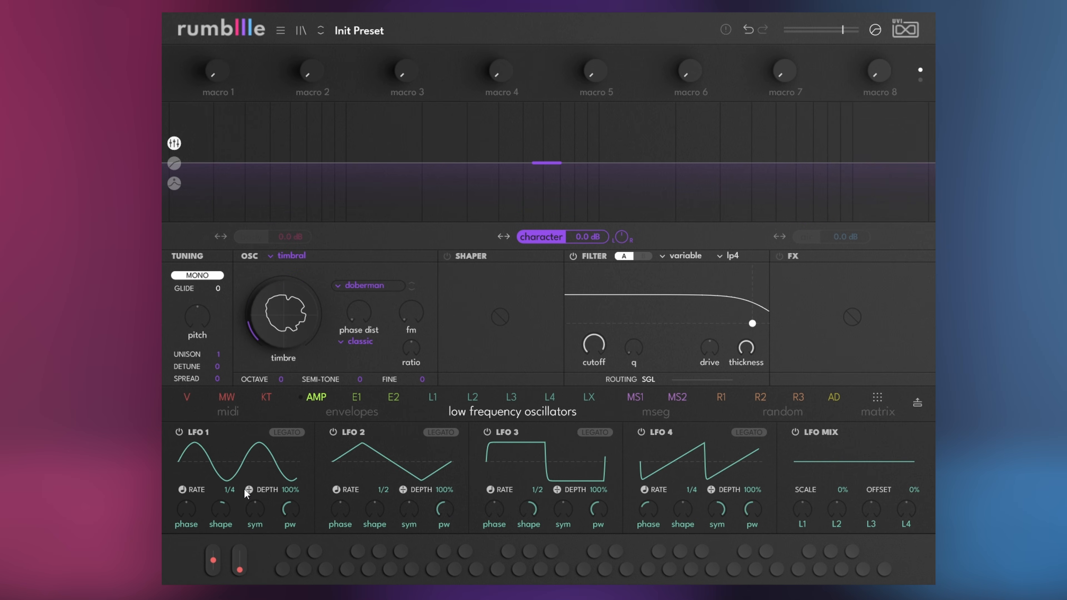
left_click(182, 490)
left_click_drag(433, 397, 304, 304)
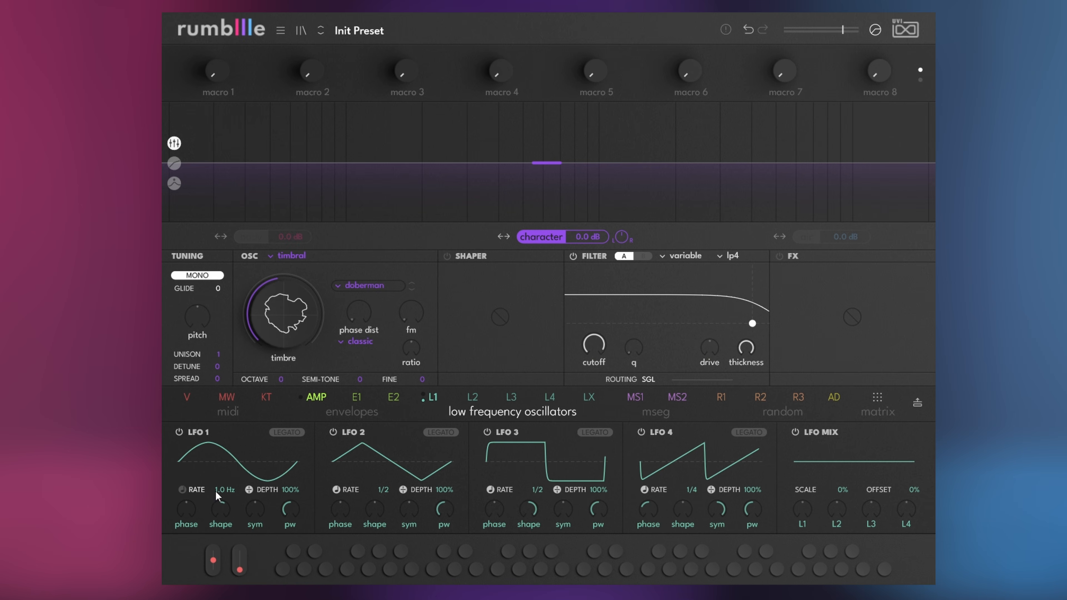
left_click_drag(218, 491, 218, 500)
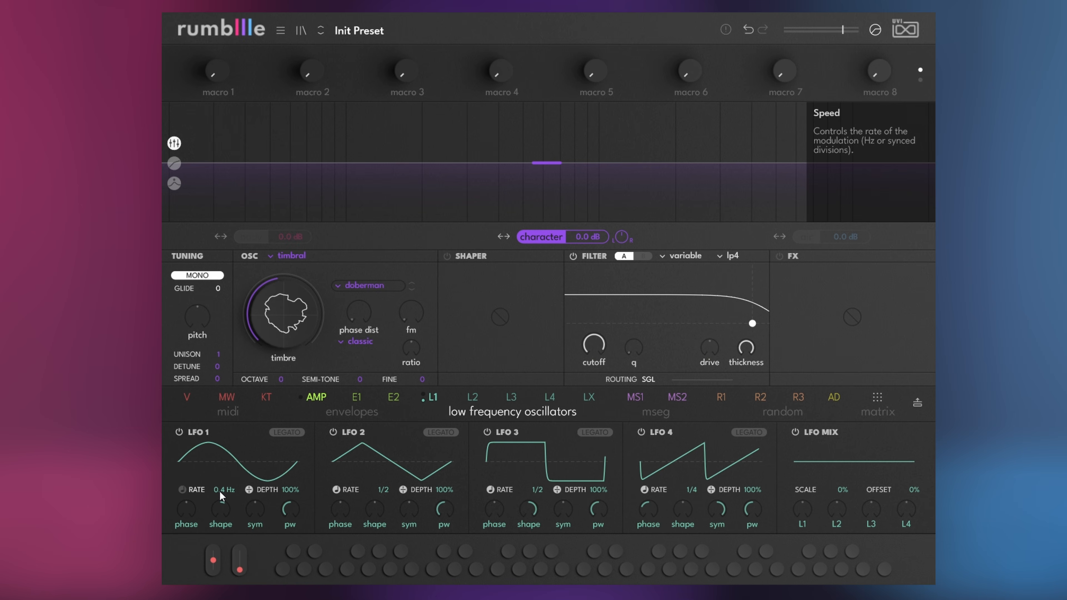
left_click_drag(224, 490, 225, 499)
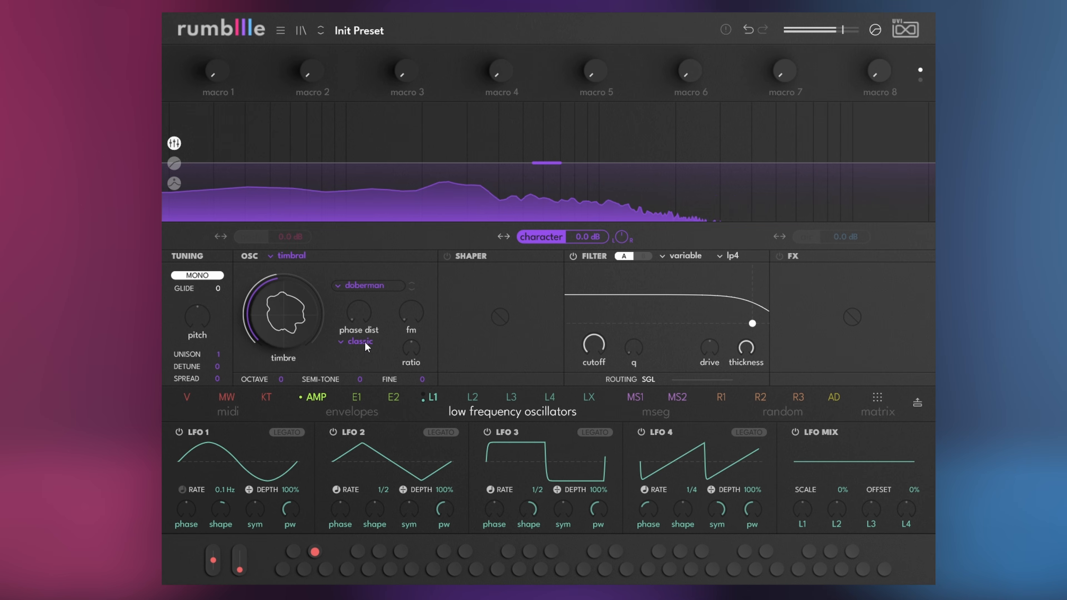
Modulate the timbral oscillator's phase distortion with LFO 2 by about 17%, running free of tempo sync at 0.2 Hz.
left_click_drag(472, 396, 358, 309)
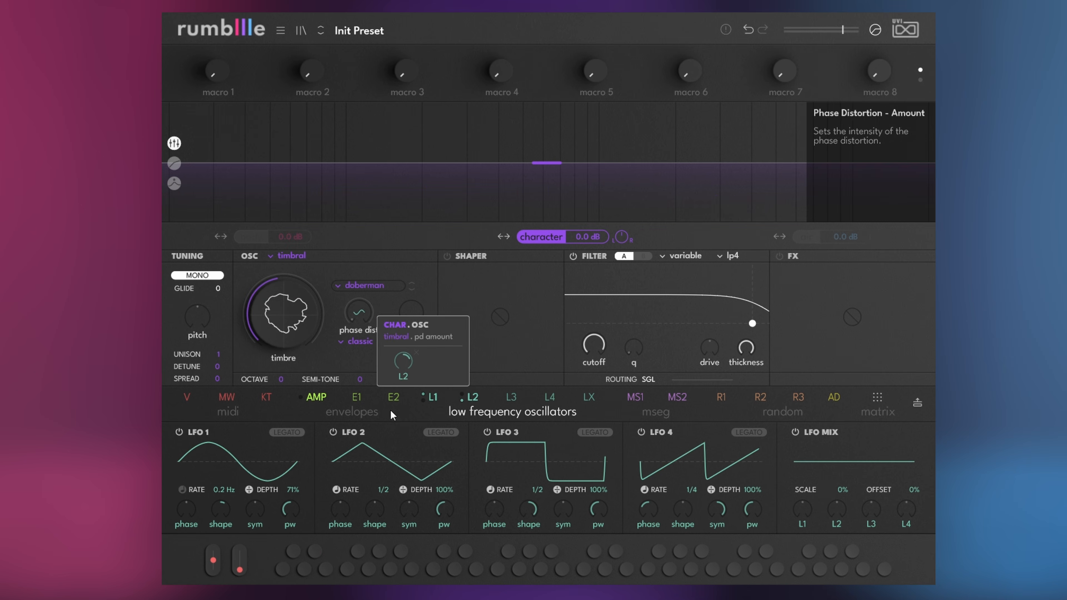
mouse_move(338, 490)
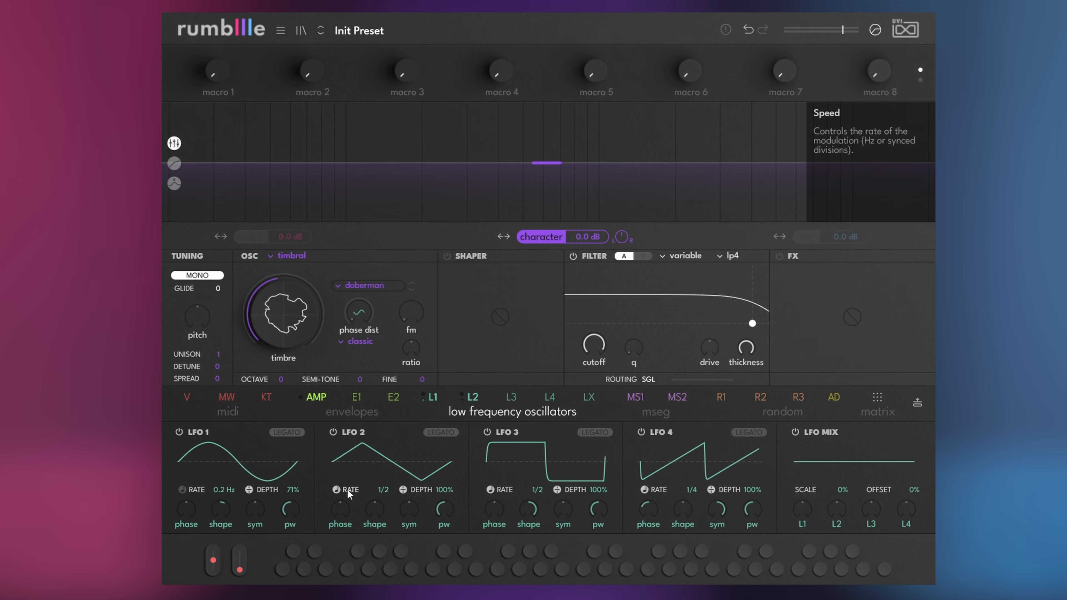
left_click(337, 489)
left_click_drag(378, 490, 378, 487)
left_click(359, 315)
left_click_drag(403, 357, 403, 371)
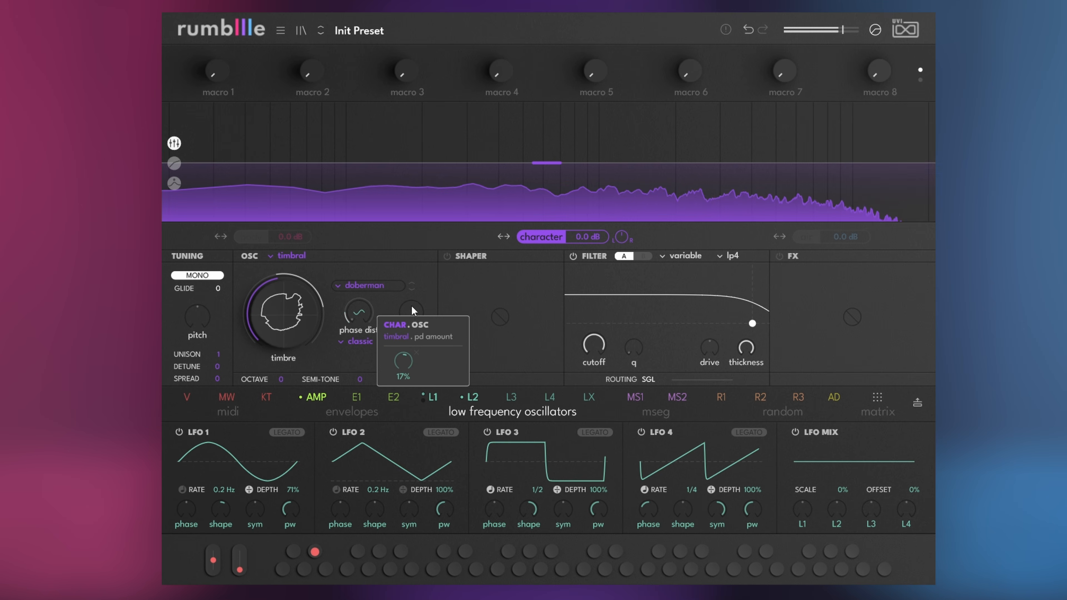
Set the character band's unison to 2 voices with a detune of 14 and a spread of 18.
left_click_drag(222, 354, 217, 368)
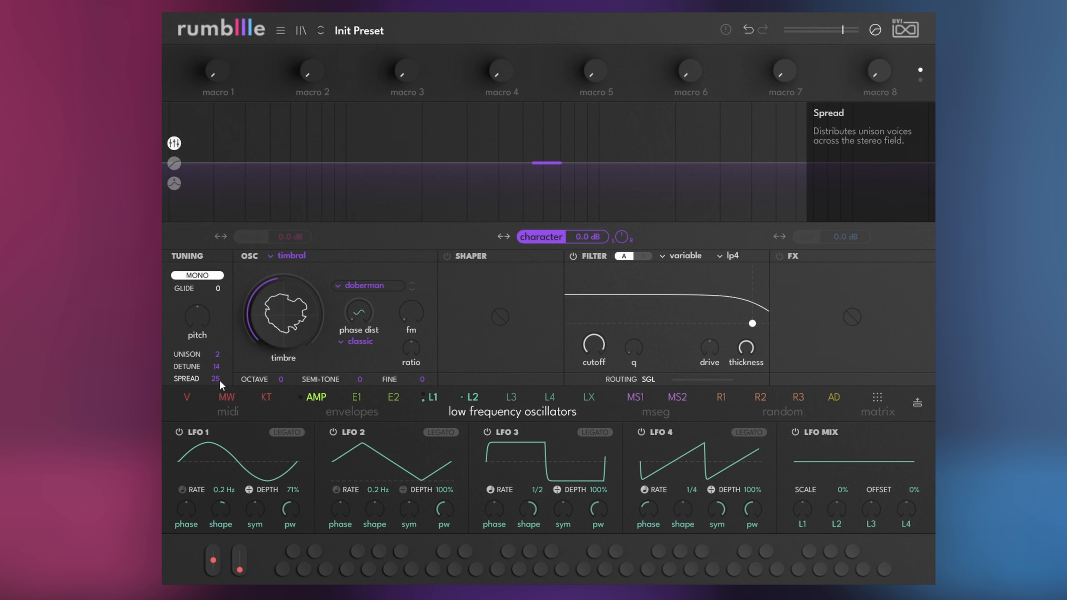
left_click_drag(221, 378, 221, 384)
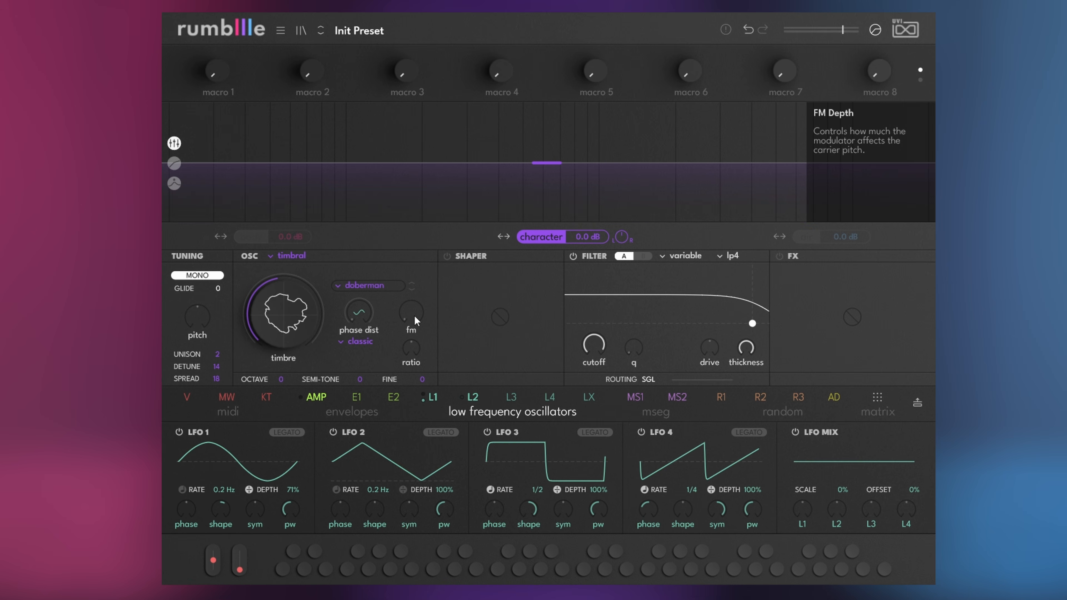
Raise the oscillator's FM depth to about 26%, enable the clipper shaper and increase its curve.
left_click_drag(414, 315, 414, 303)
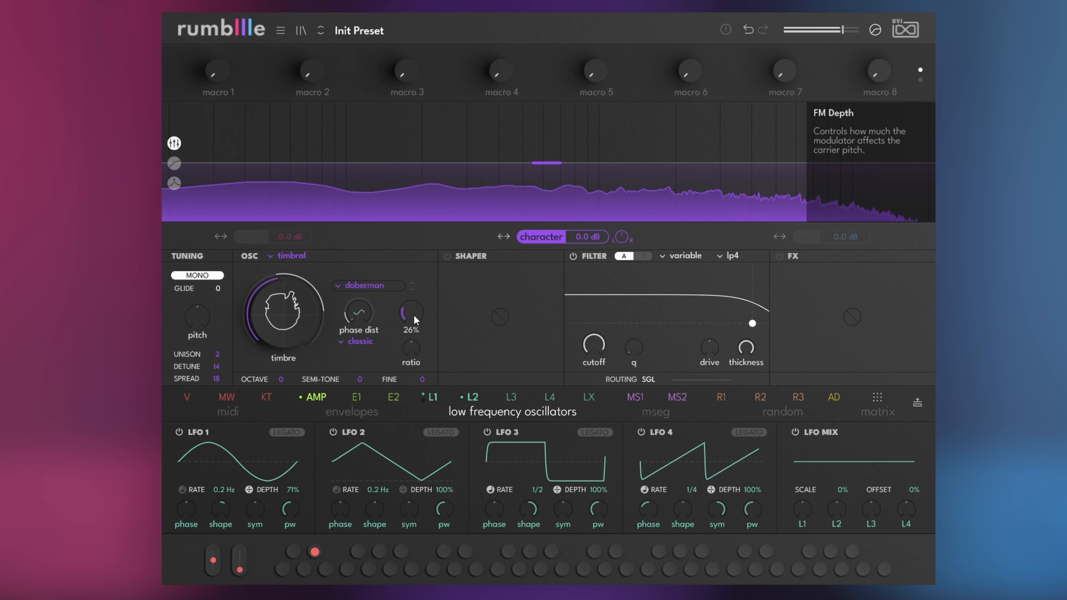
left_click(448, 257)
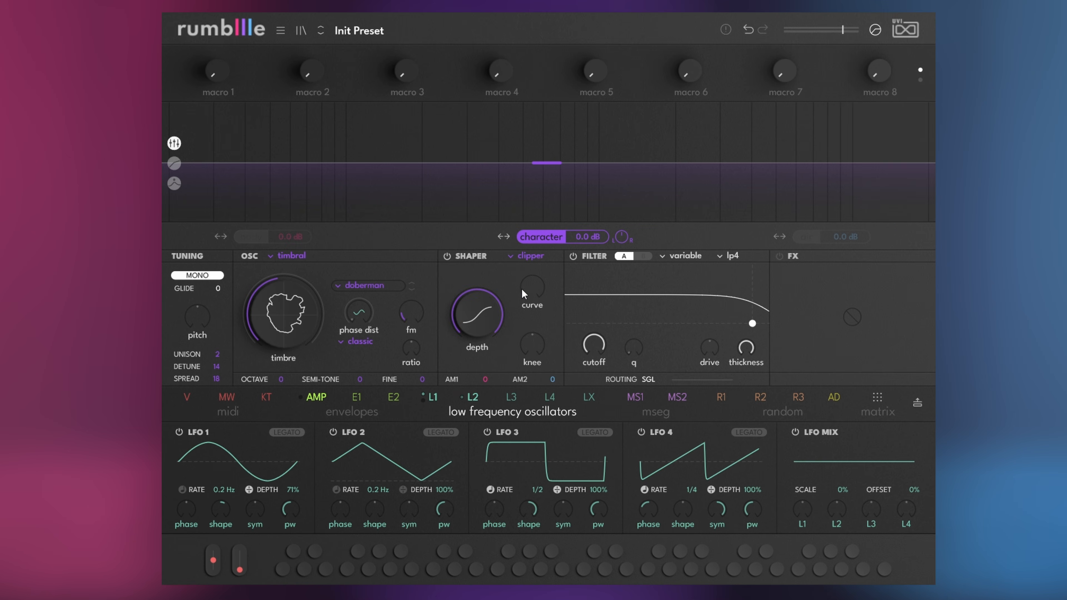
left_click_drag(532, 287, 532, 274)
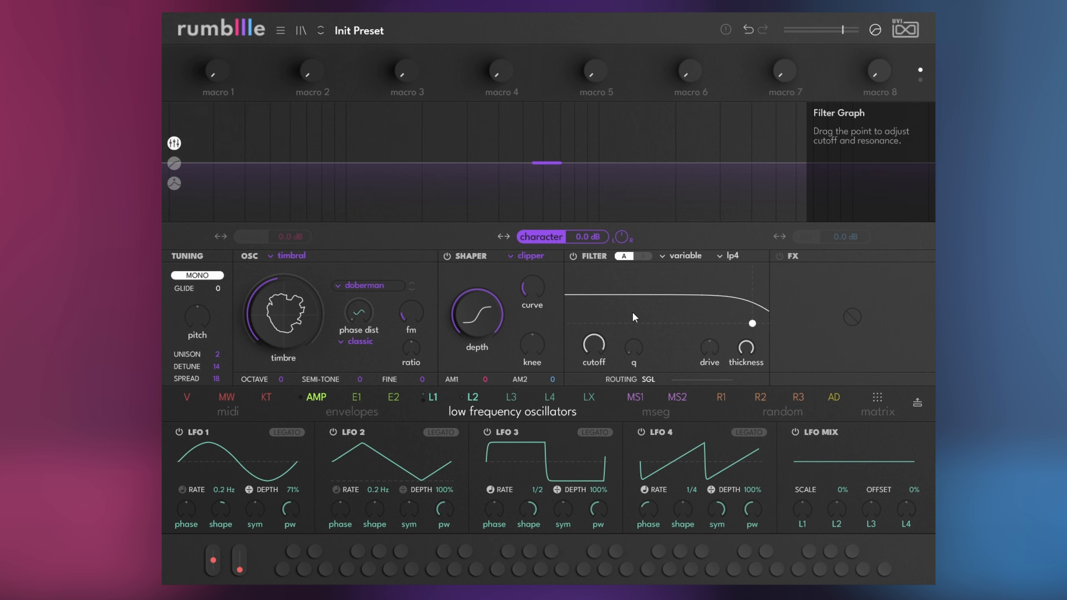
Route the character band's filters in series, with filter A set to bp4 and filter B to a variable n4.
left_click(651, 379)
left_click(731, 256)
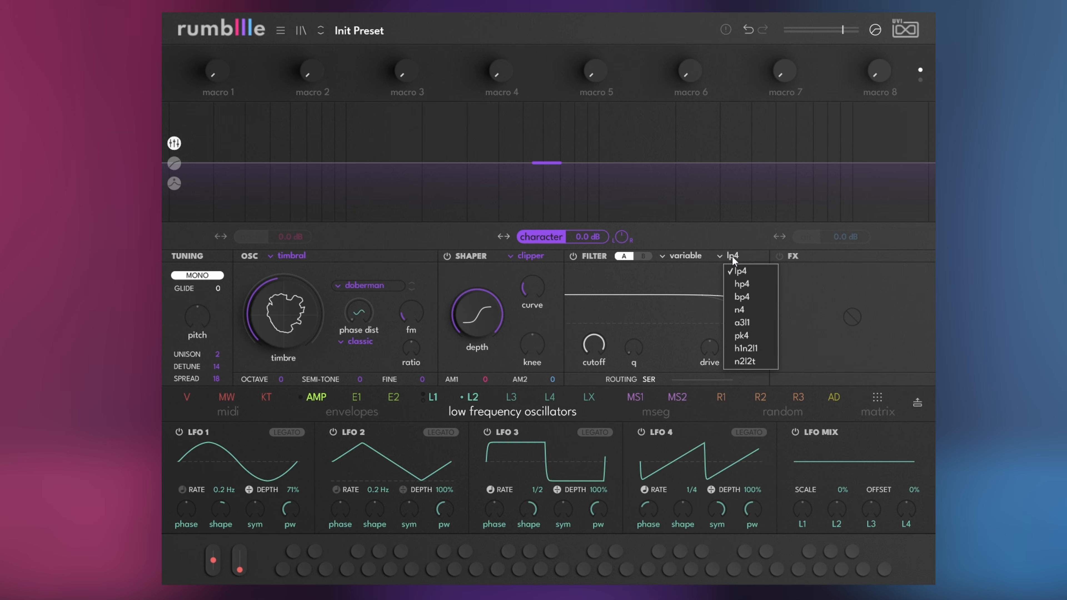
left_click(752, 297)
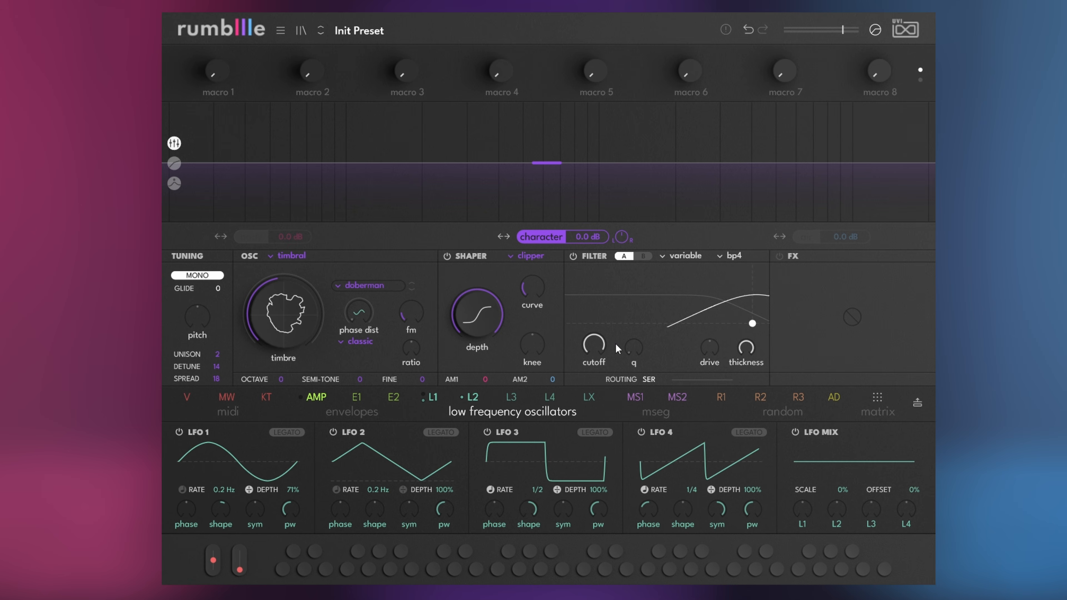
left_click(643, 256)
left_click(693, 257)
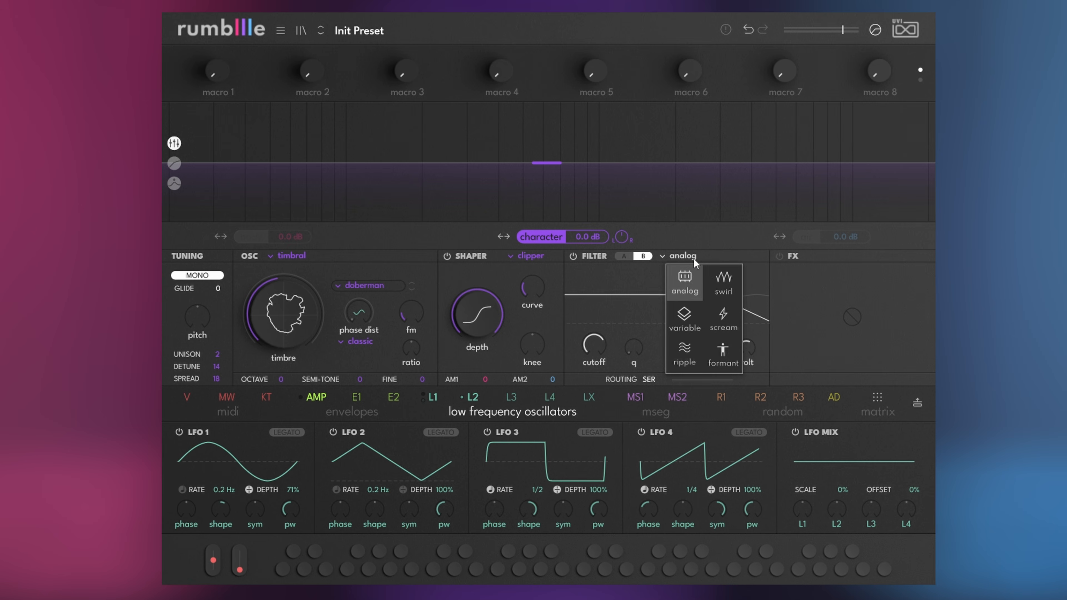
left_click(687, 323)
left_click(743, 255)
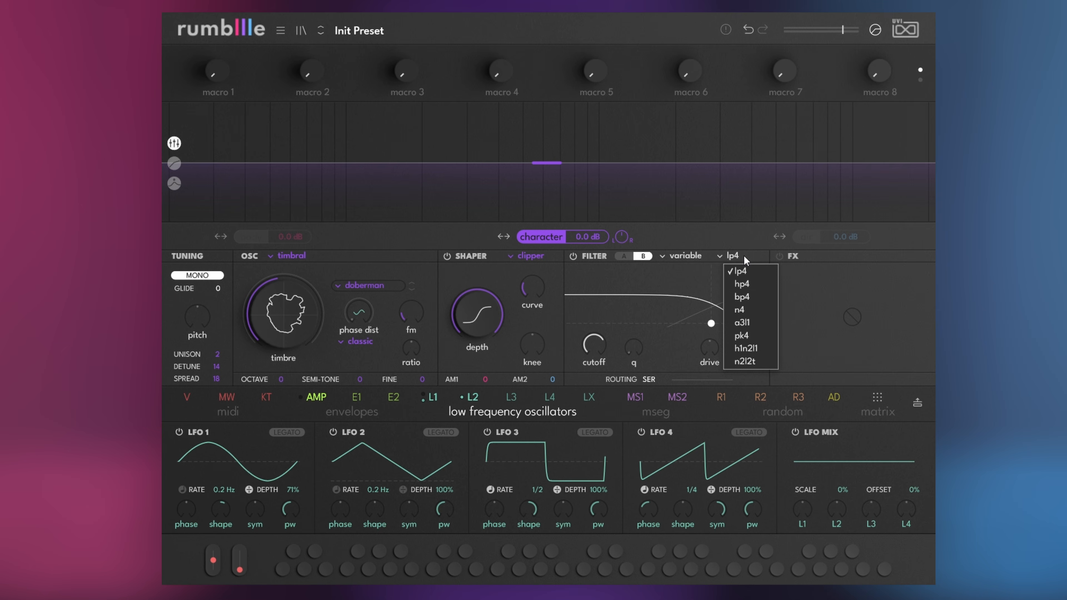
left_click(742, 310)
Modulate filter A's cutoff with the mod wheel, and increase its drive and resonance.
left_click(625, 256)
left_click_drag(224, 395, 636, 389)
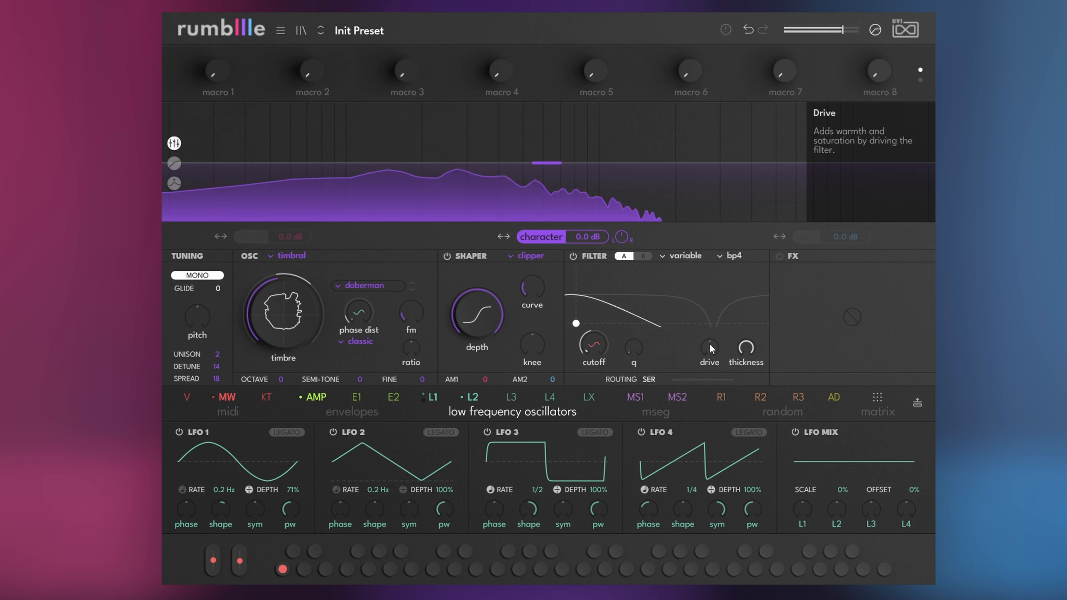
left_click_drag(710, 345, 710, 337)
left_click_drag(633, 357, 633, 348)
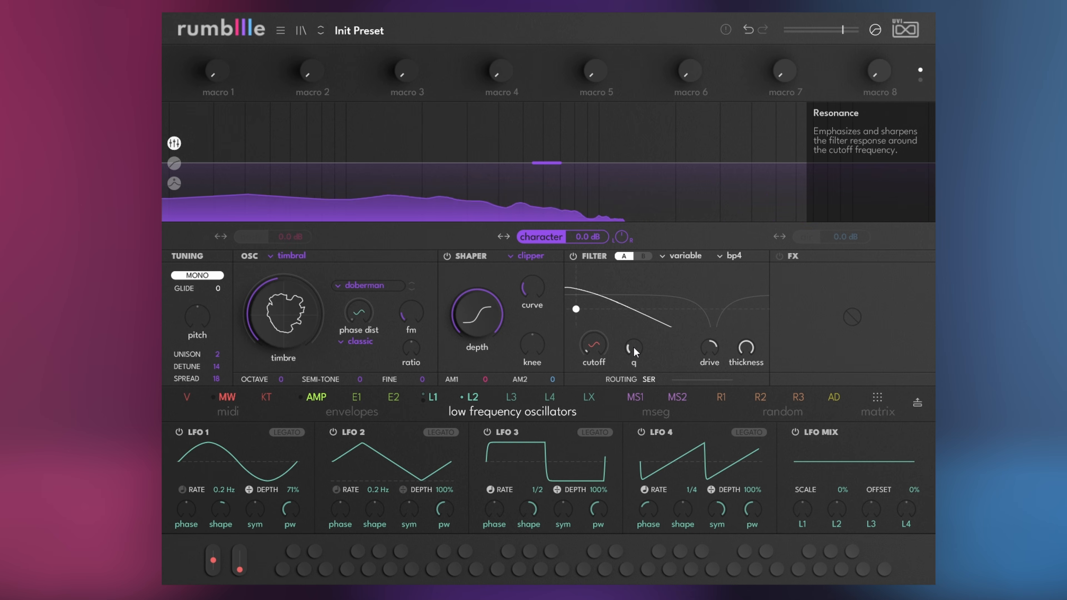
Lower filter B's cutoff and modulate it with LFO 3 as a free-running sine of about 0.6 Hz.
left_click(641, 256)
left_click_drag(600, 344, 599, 358)
left_click(524, 446)
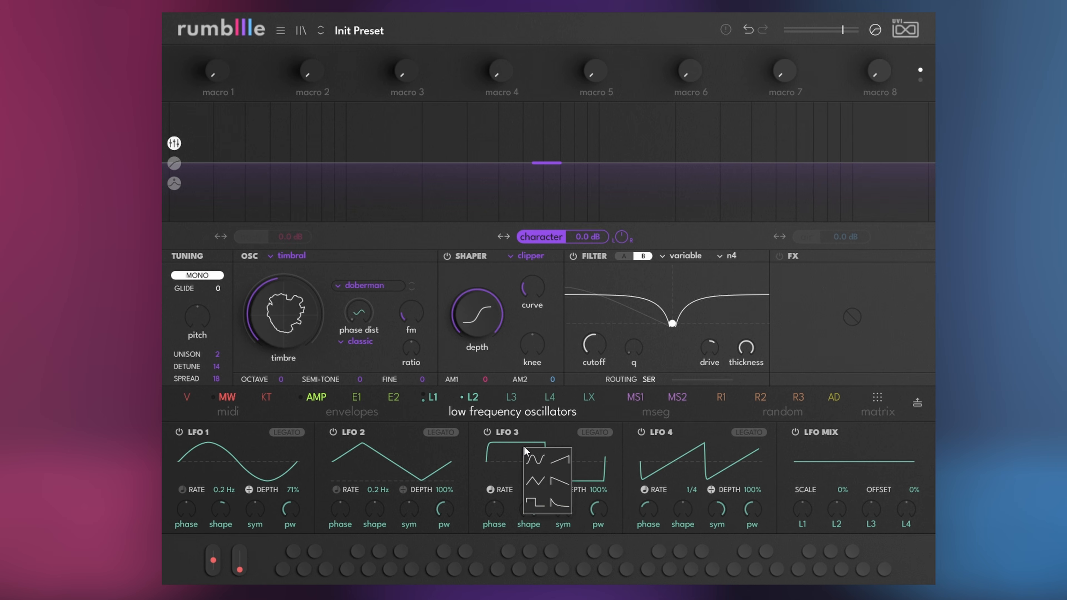
left_click(532, 458)
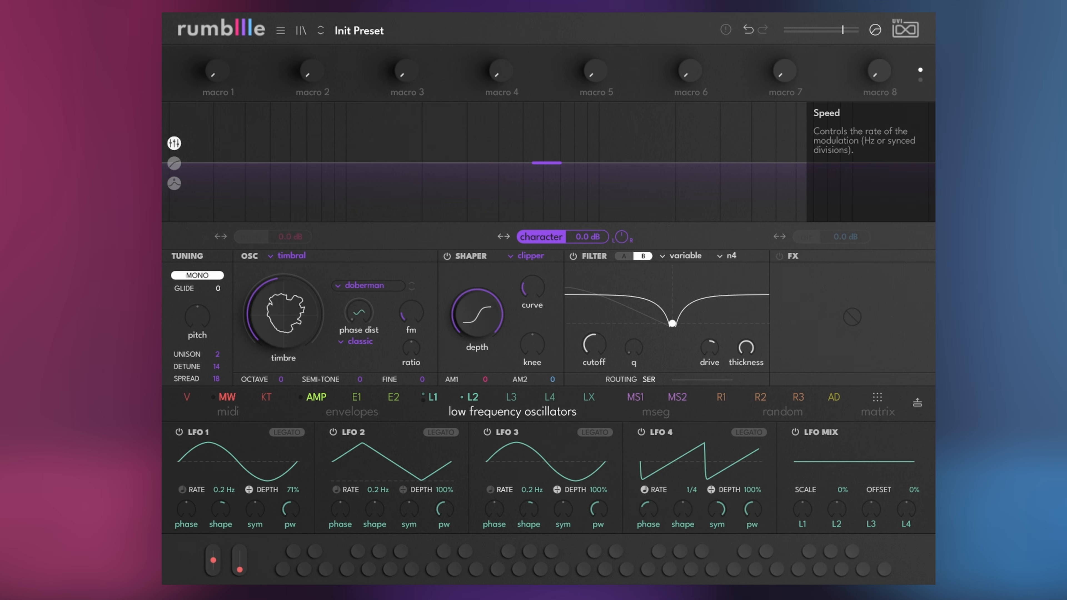
left_click_drag(512, 406, 591, 344)
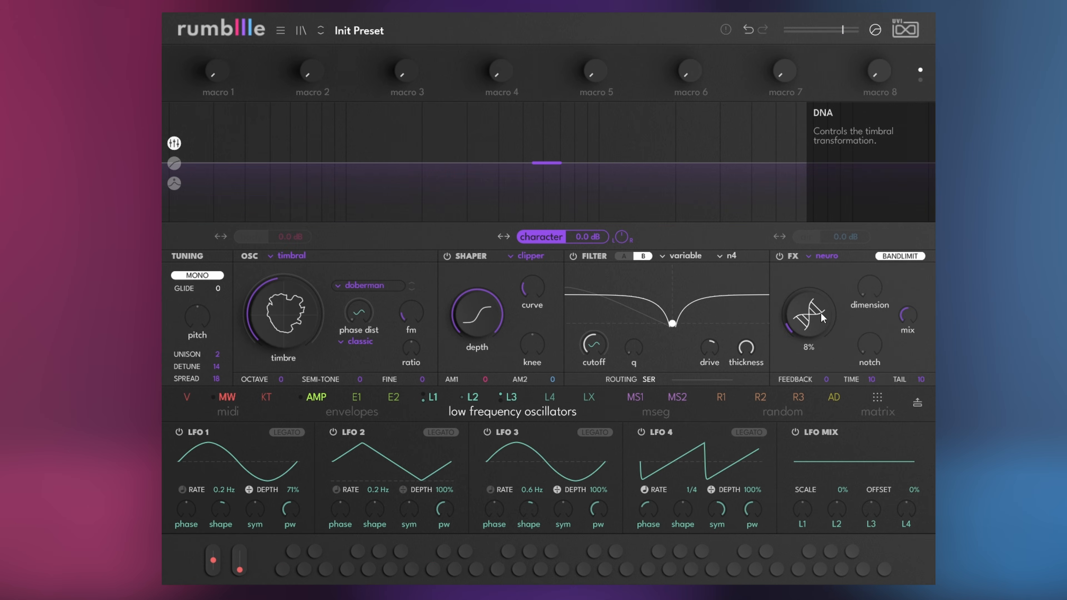
Add the neuro effect to the character band with DNA at about 8%, and raise its dimension and notch.
left_click_drag(868, 299, 915, 322)
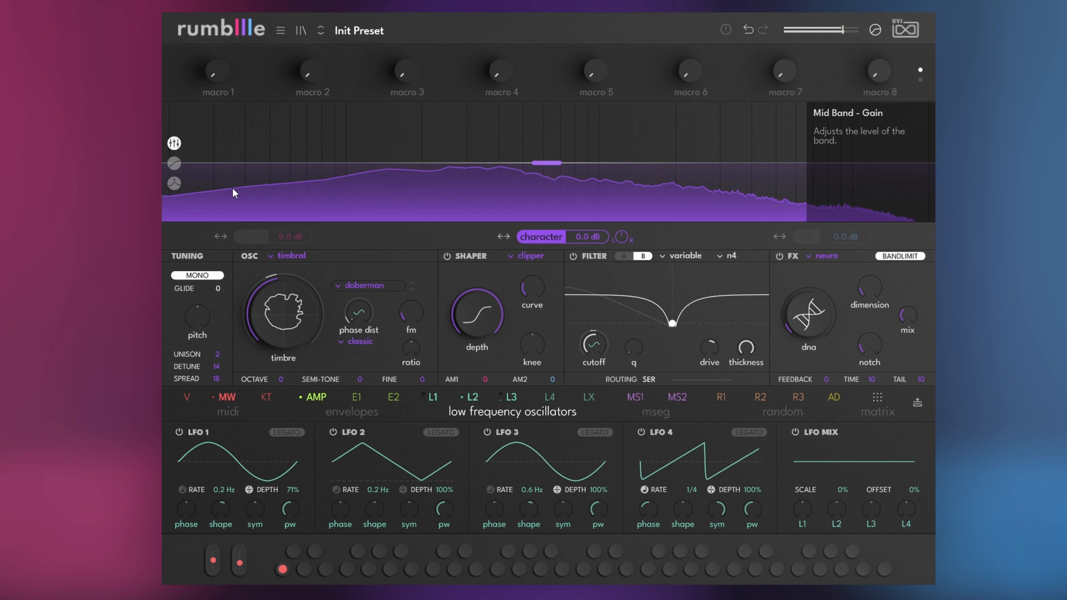
Raise the character band's compressor input and modulate the second EQ band with slow LFOs.
left_click(174, 163)
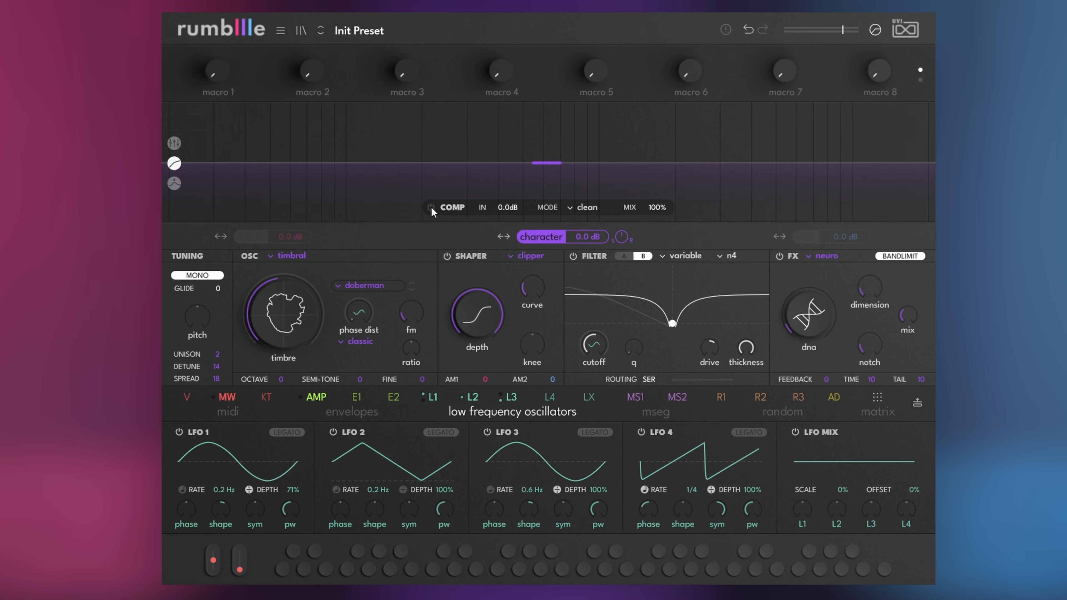
left_click_drag(507, 208, 508, 189)
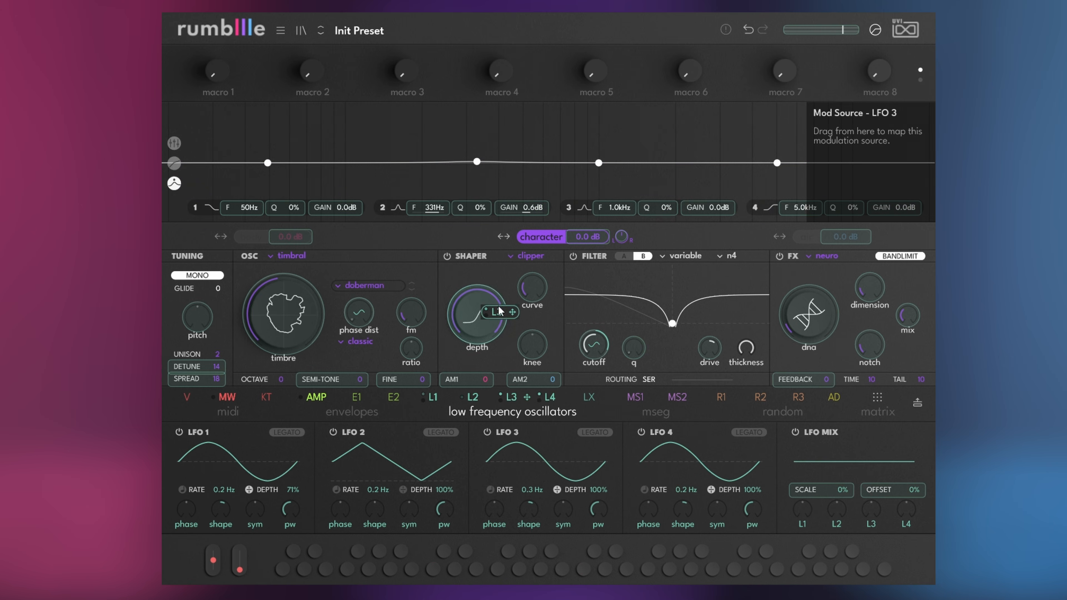
left_click_drag(498, 223, 513, 394)
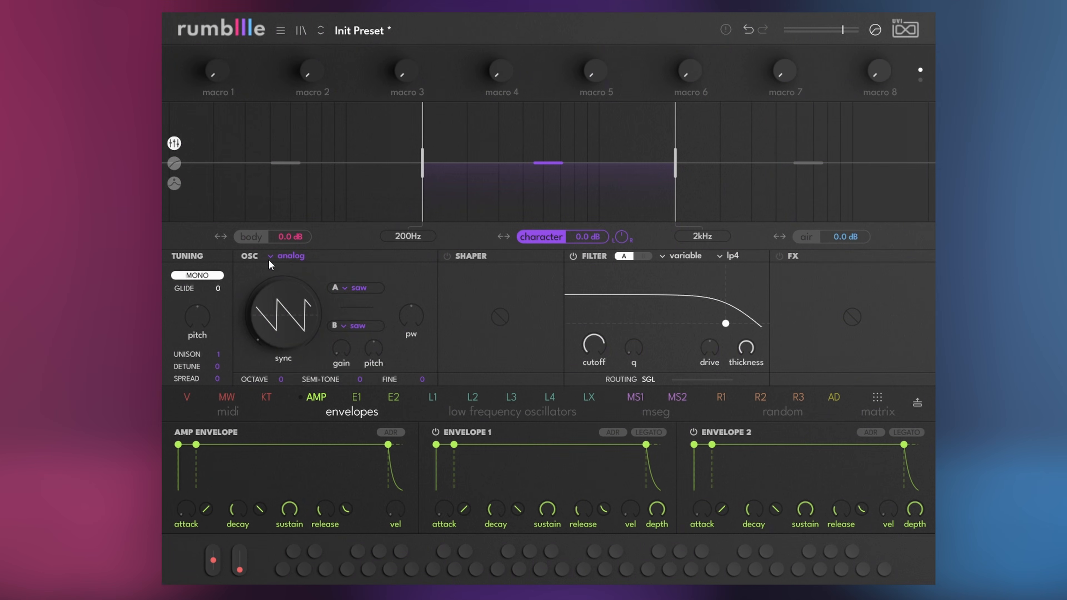
Switch the oscillators of the character and air bands to timbral in the init preset.
left_click(270, 257)
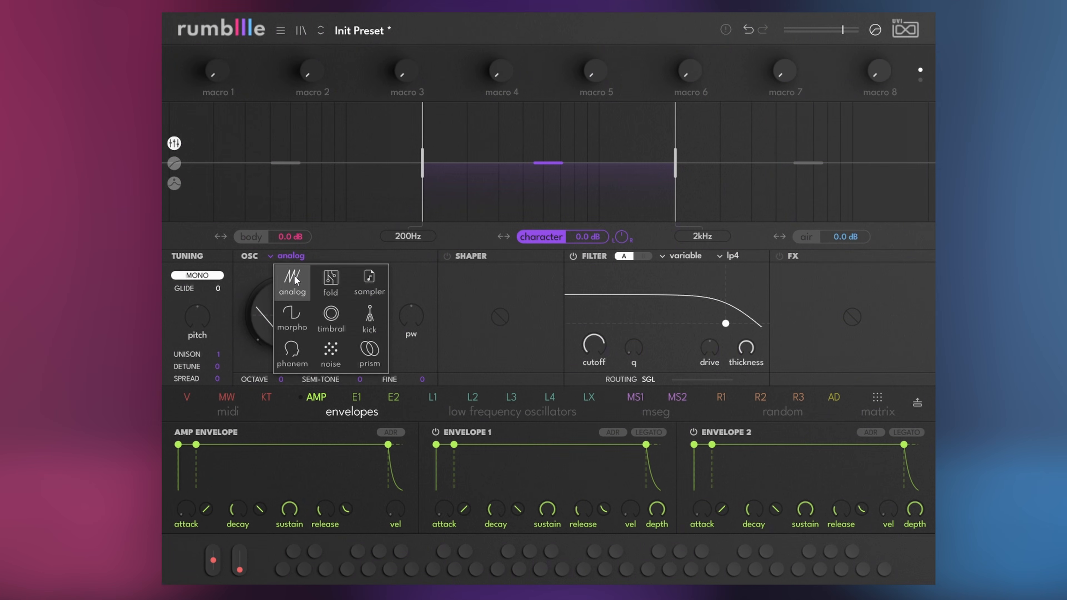
left_click(331, 319)
left_click(776, 238)
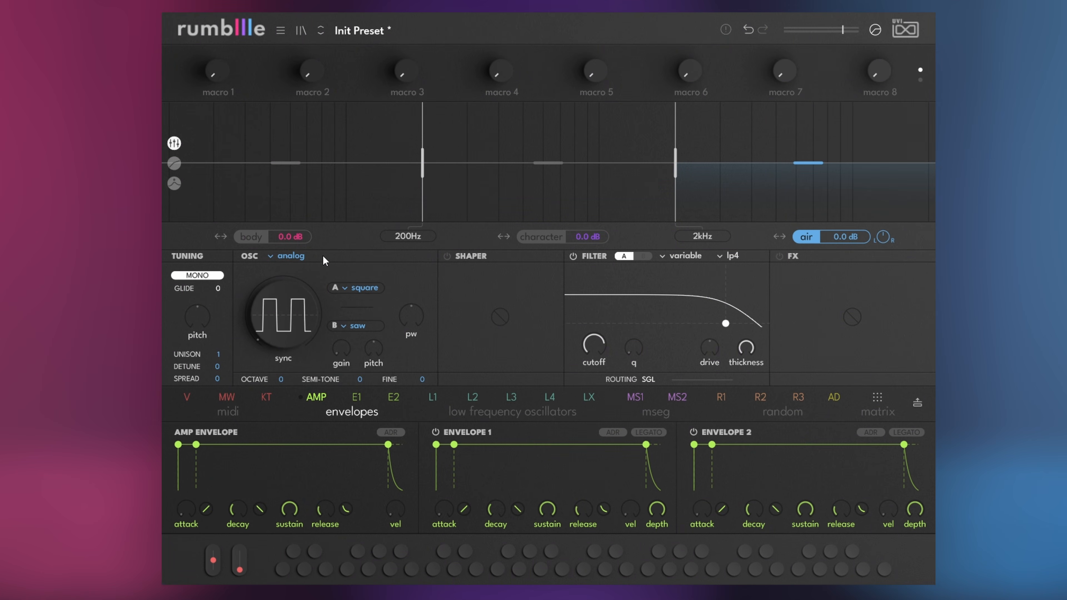
left_click(302, 255)
left_click(329, 319)
Set MSEG 1 to one-shot and shape it as a fast curved rise followed by a long curved decay.
left_click(635, 397)
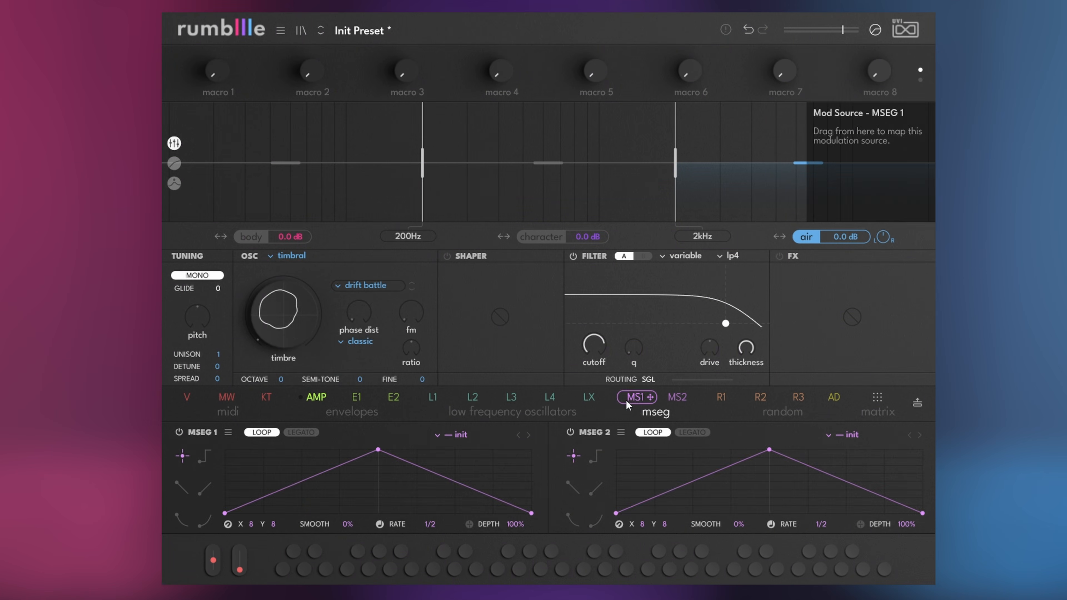
left_click(267, 432)
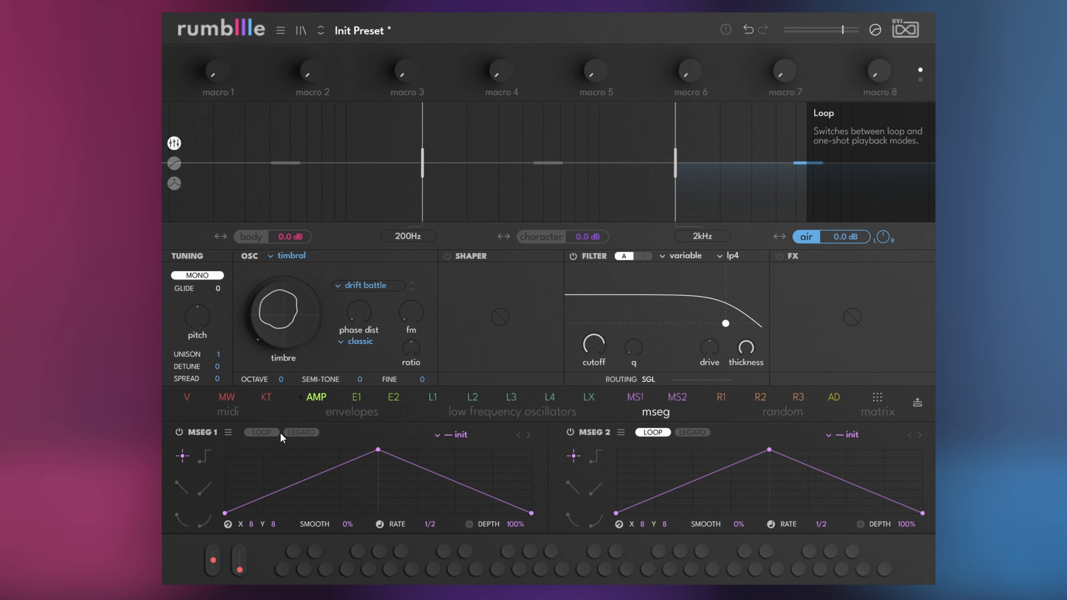
left_click(255, 235)
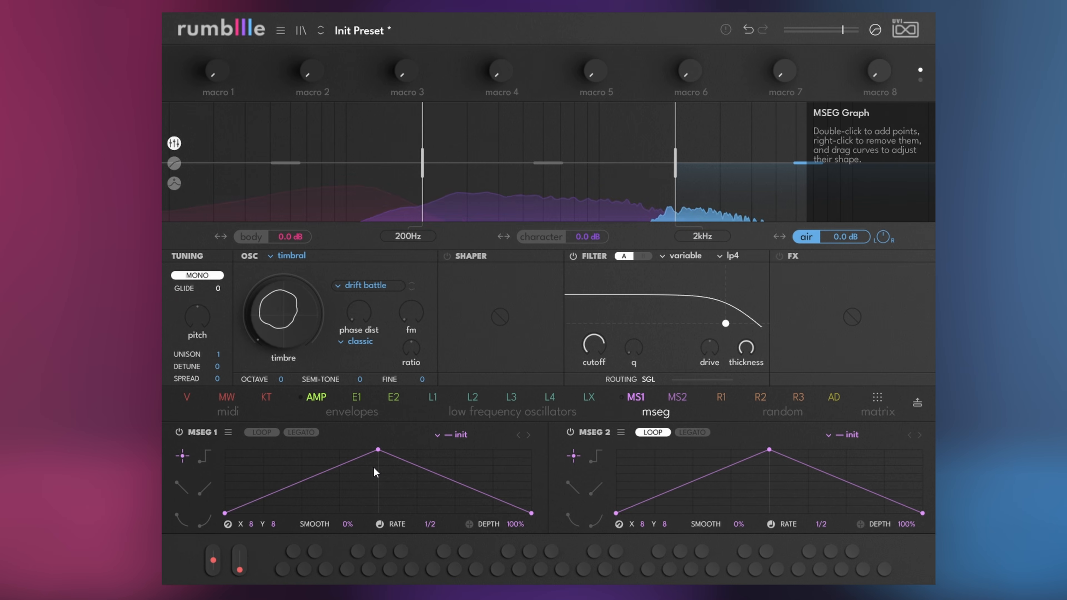
left_click_drag(305, 493, 293, 440)
left_click_drag(412, 483, 424, 458)
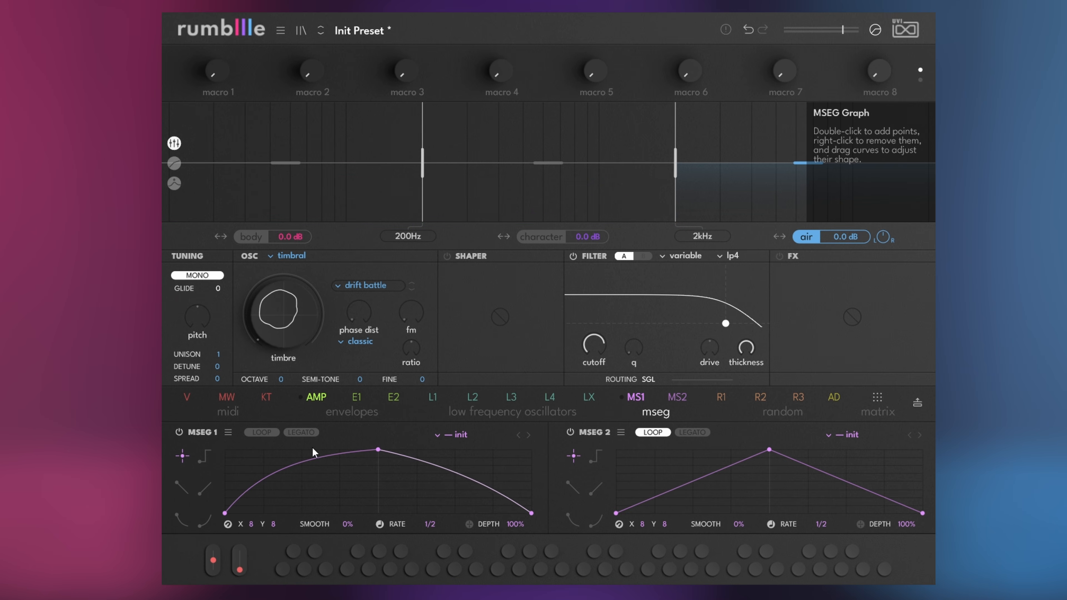
left_click_drag(378, 449, 352, 510)
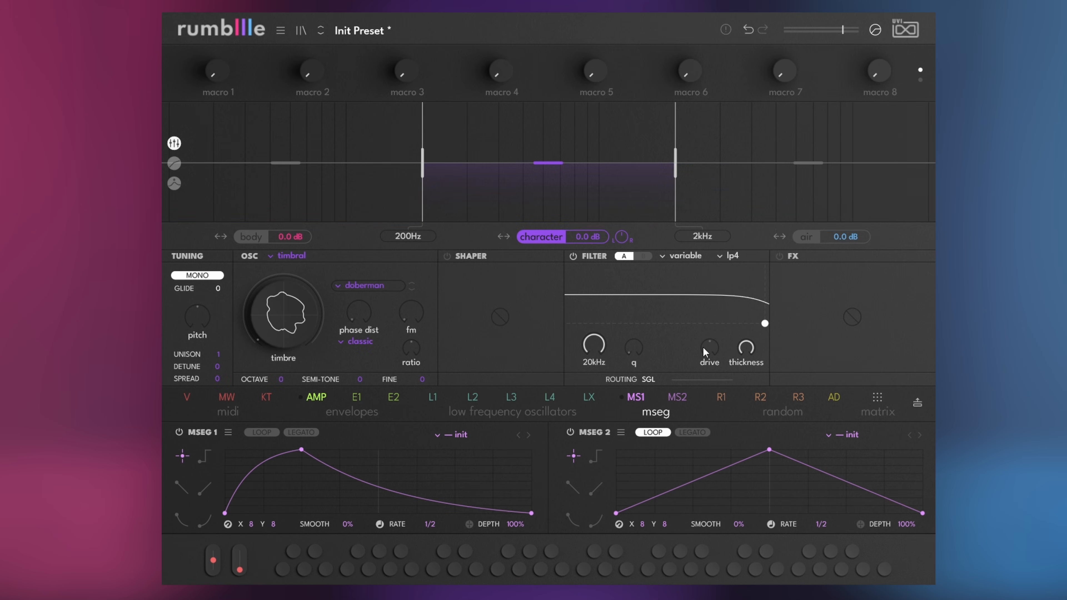
Increase the character filter's drive, and modulate the oscillator's FM depth with MSEG 1 at a higher FM ratio.
left_click_drag(708, 347, 708, 337)
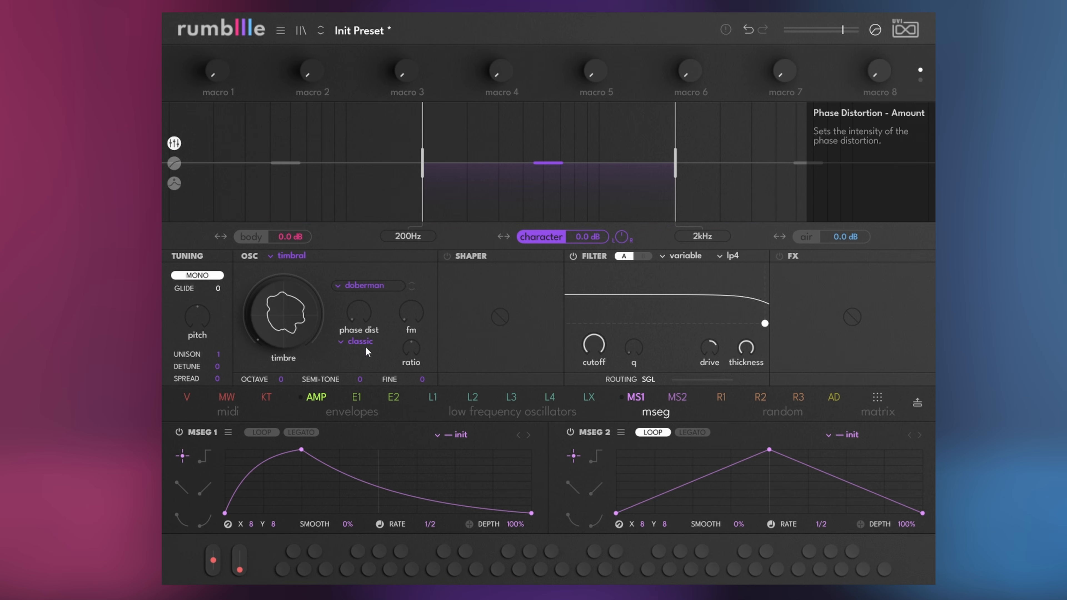
left_click_drag(625, 402, 411, 312)
left_click_drag(407, 350, 407, 332)
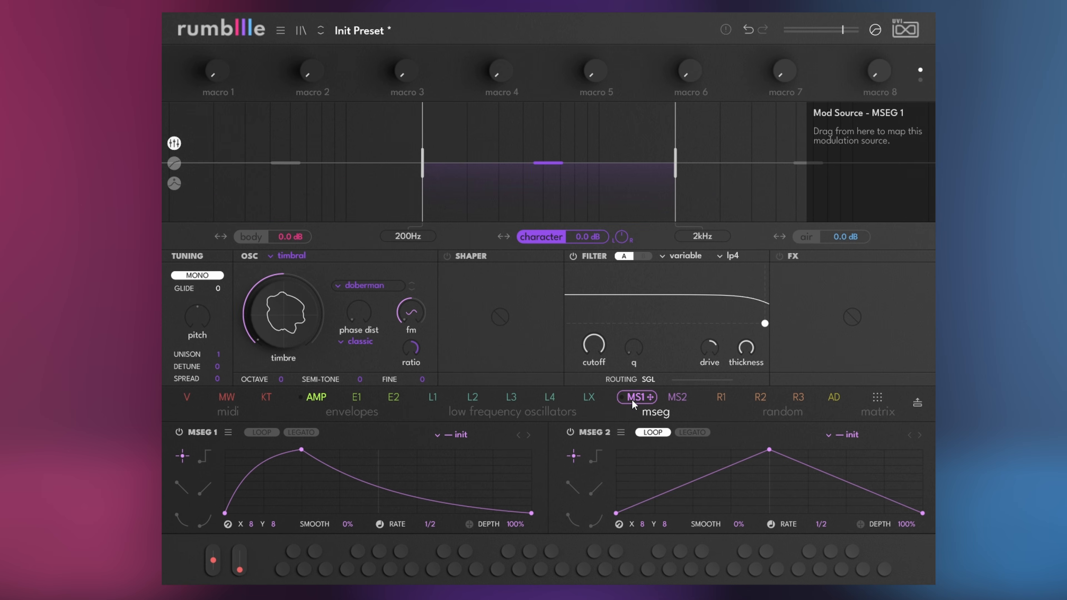
Modulate the 2 kHz band split by about 27% and the character oscillator's phase distortion with MSEG 1.
left_click_drag(633, 397, 708, 239)
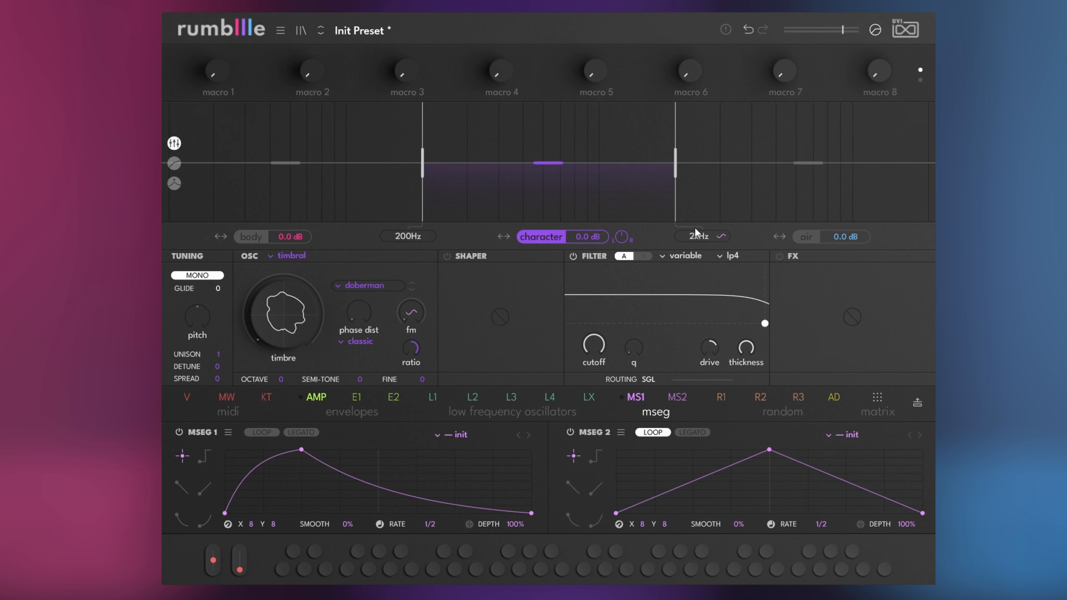
mouse_move(761, 293)
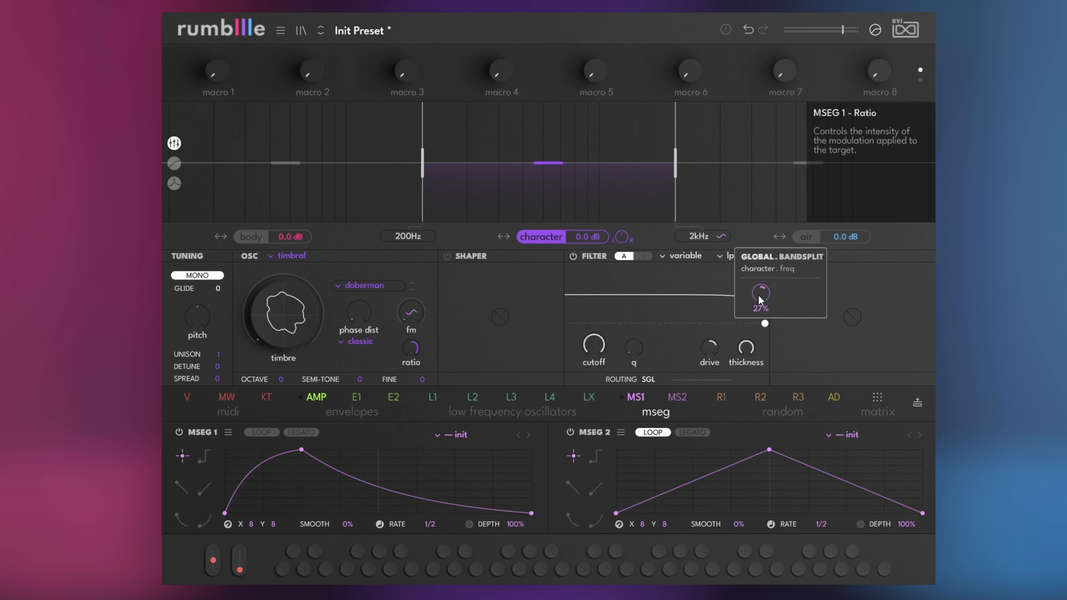
left_click_drag(636, 397, 355, 329)
mouse_move(400, 362)
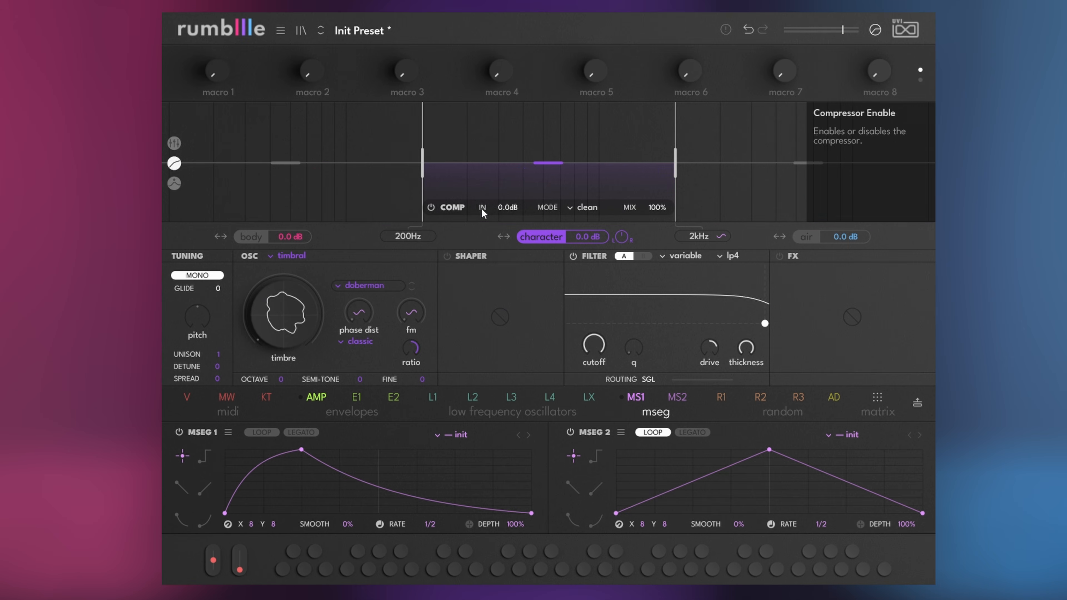
Set the character band's compressor input to 7.9 dB and modulate the character and air shaper curves with MSEG 1.
left_click_drag(506, 209, 506, 189)
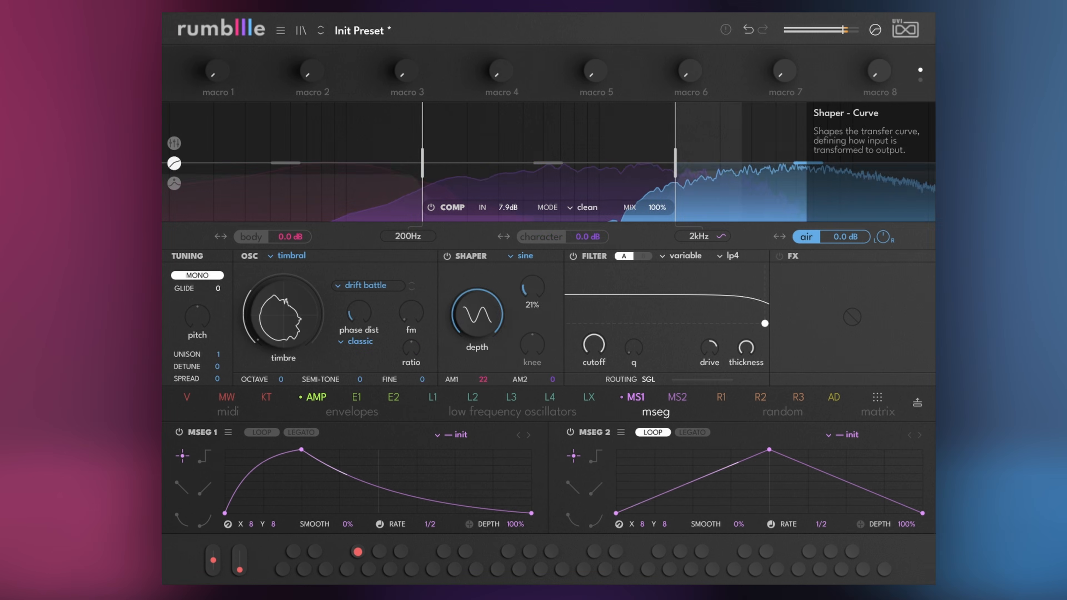
left_click_drag(633, 396, 532, 287)
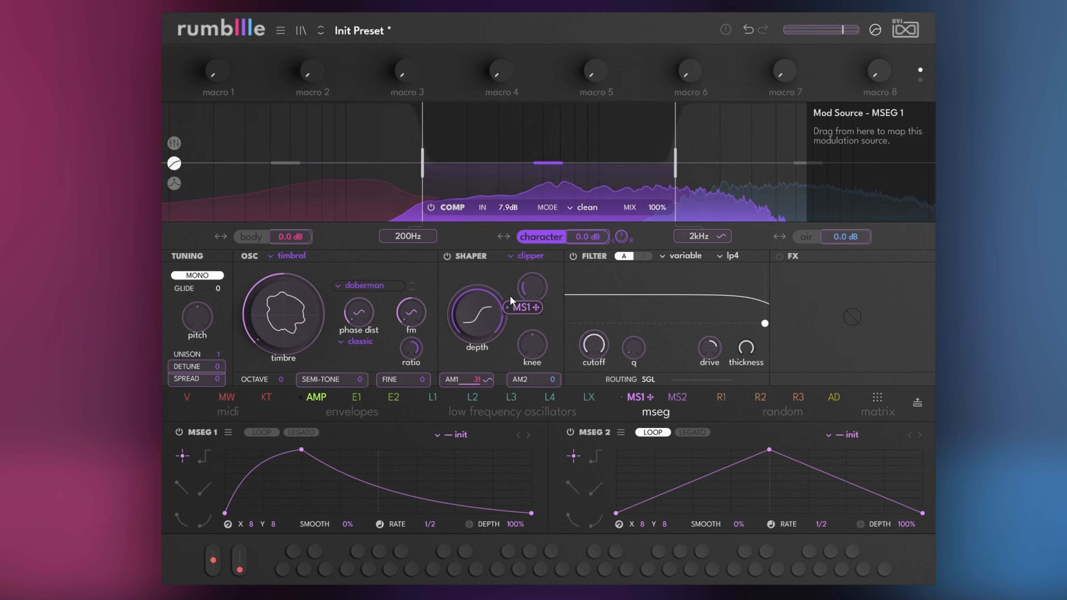
left_click_drag(509, 295, 532, 287)
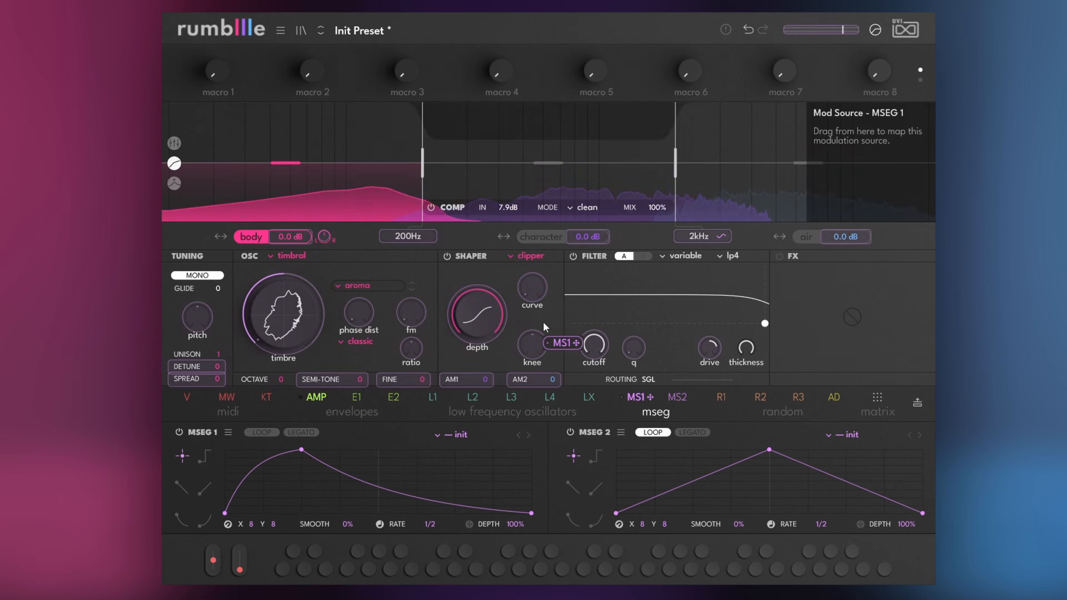
left_click_drag(543, 322, 550, 326)
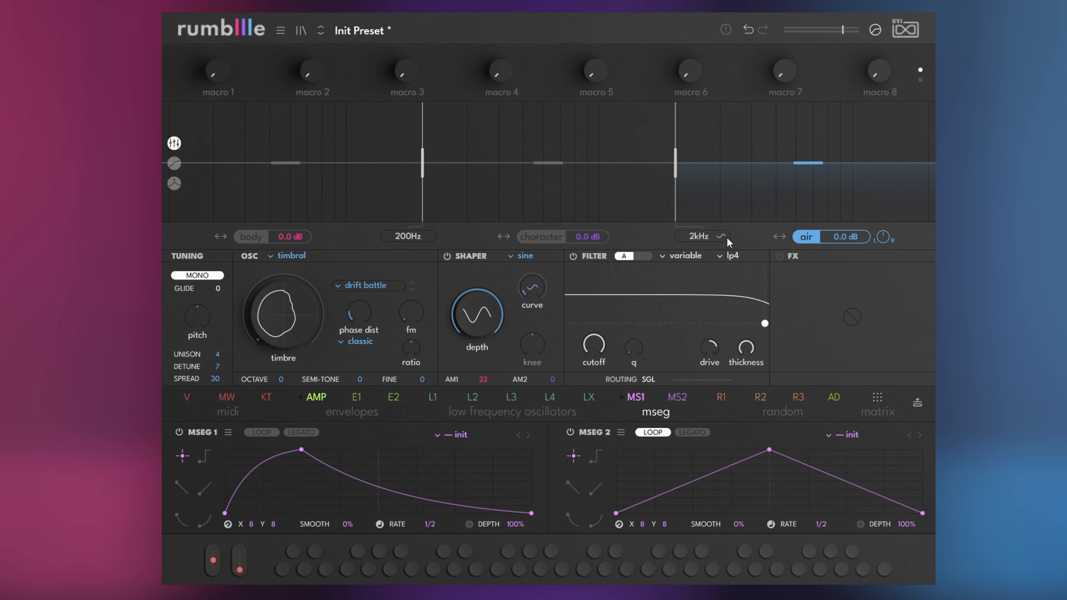
left_click(544, 237)
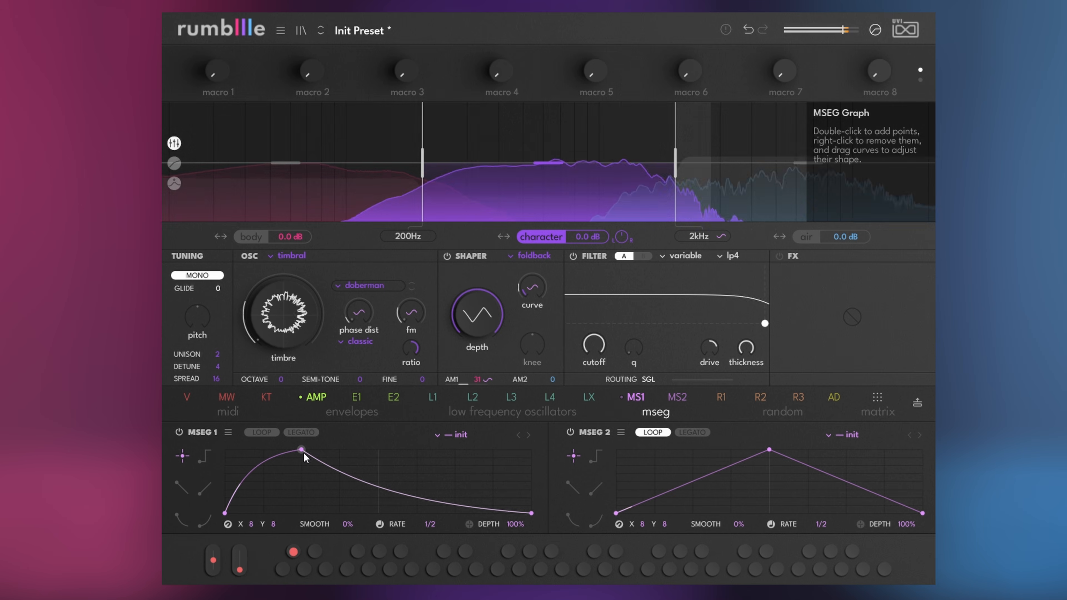
Reshape MSEG 1 by moving its peak close to the end, giving a slow curved rise and a quick decay.
left_click_drag(304, 449, 494, 445)
left_click_drag(388, 458, 446, 478)
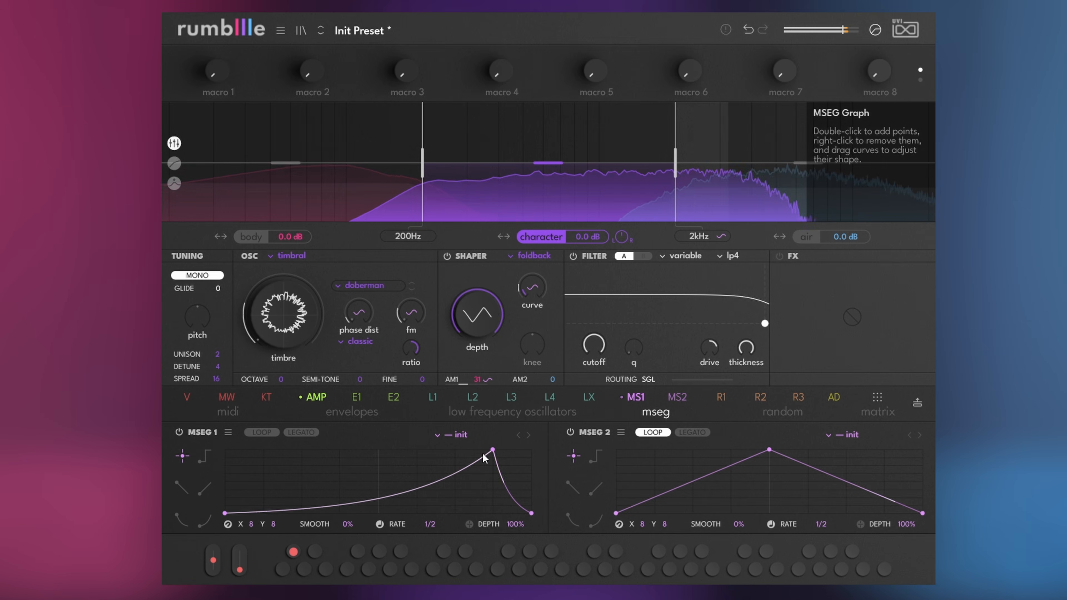
left_click_drag(493, 450, 254, 442)
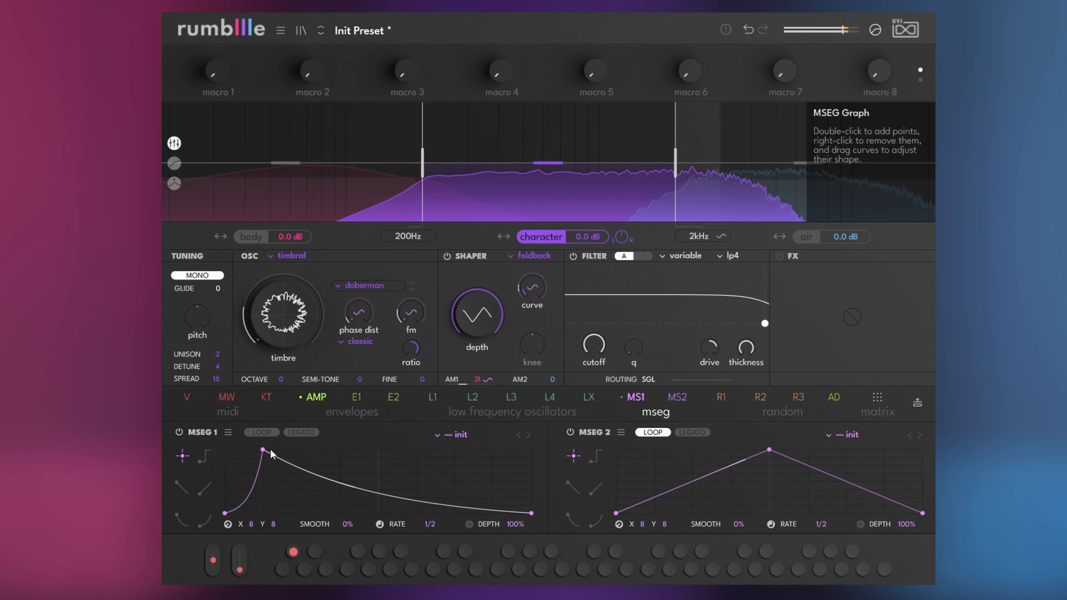
left_click_drag(265, 449, 500, 437)
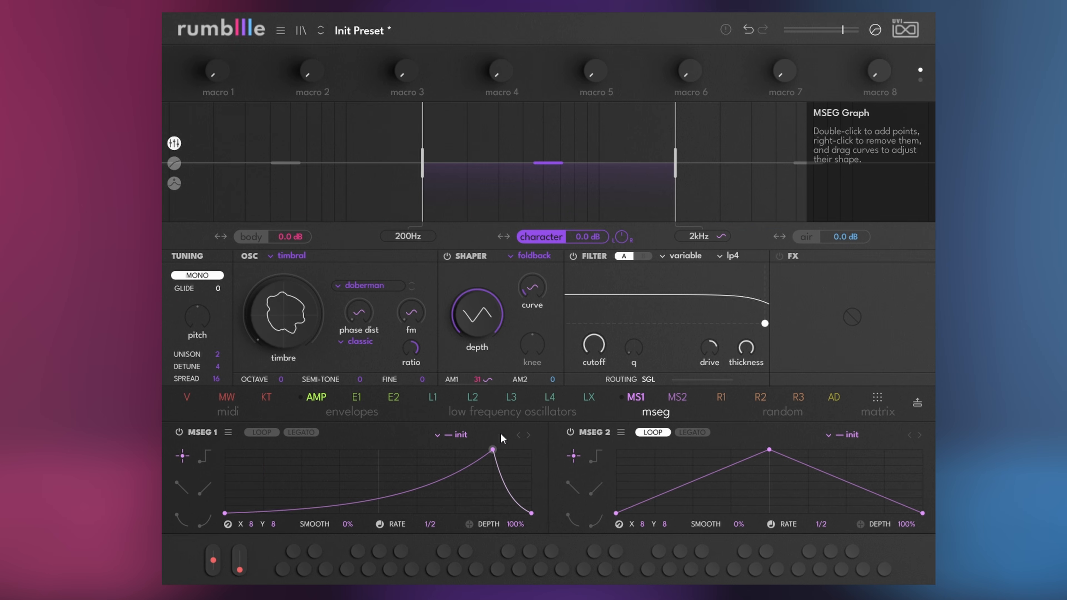
Lower the character filter's cutoff to about 1.2 kHz and modulate it with MSEG 1.
left_click_drag(594, 345, 594, 368)
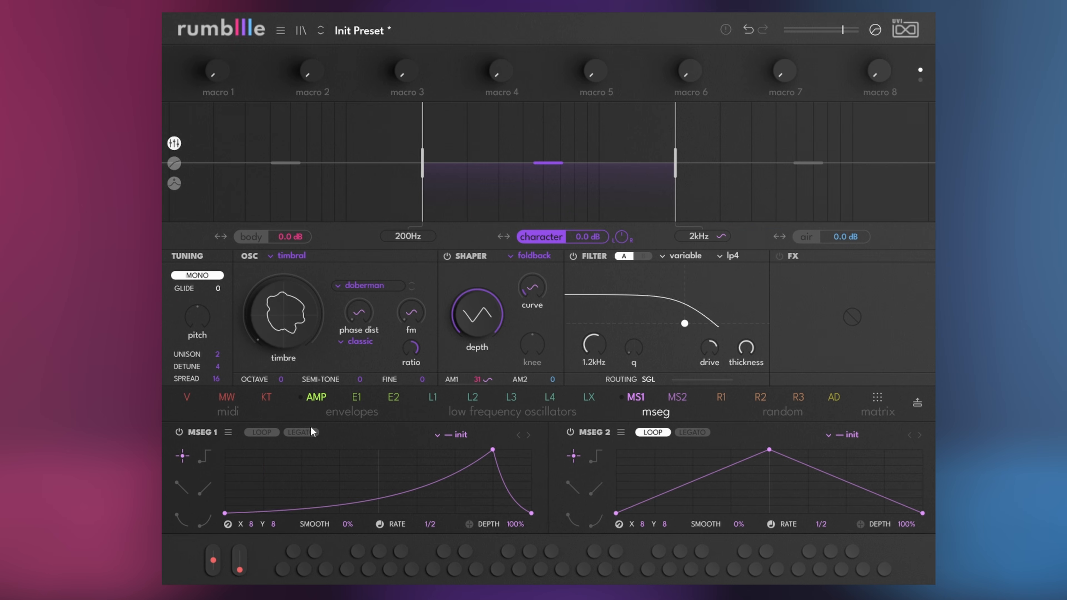
left_click_drag(636, 397, 603, 344)
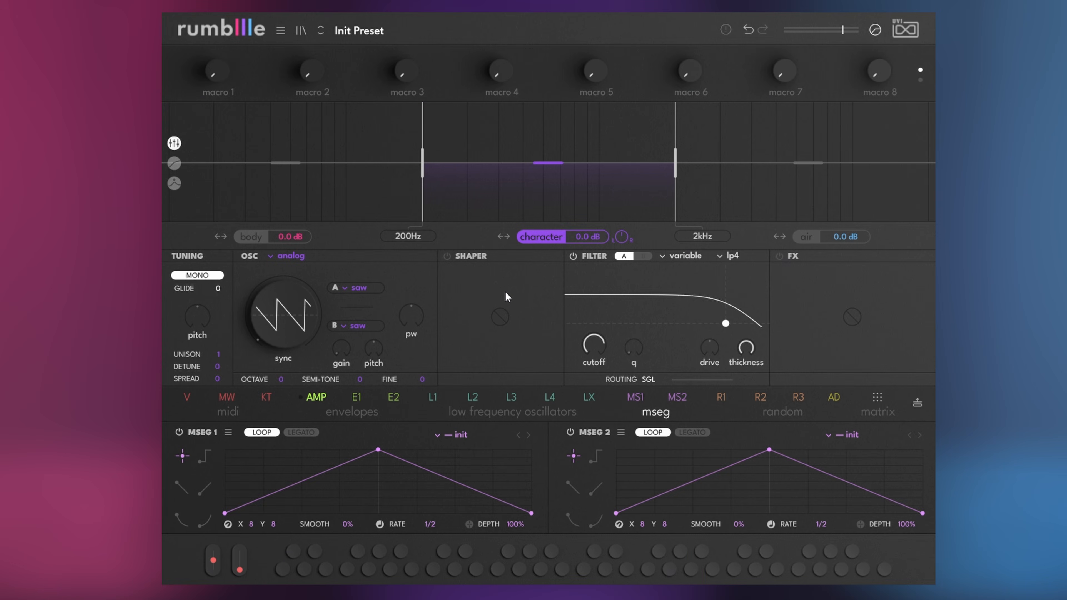
In the fresh init preset, fully open the character filter's cutoff and raise the upper crossover to 20 kHz.
left_click_drag(593, 344, 594, 313)
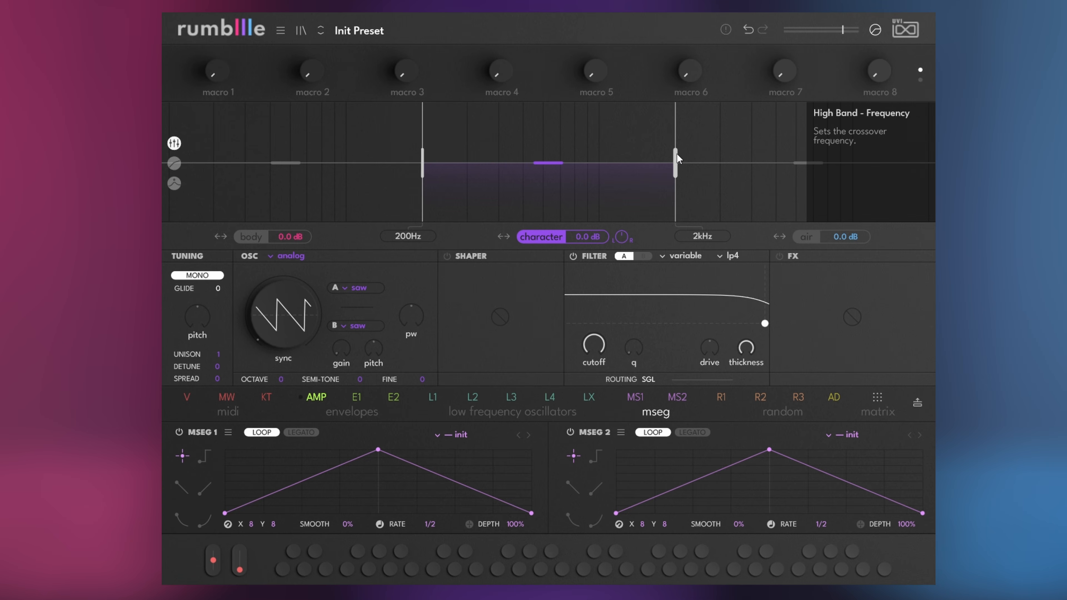
left_click_drag(673, 158, 931, 155)
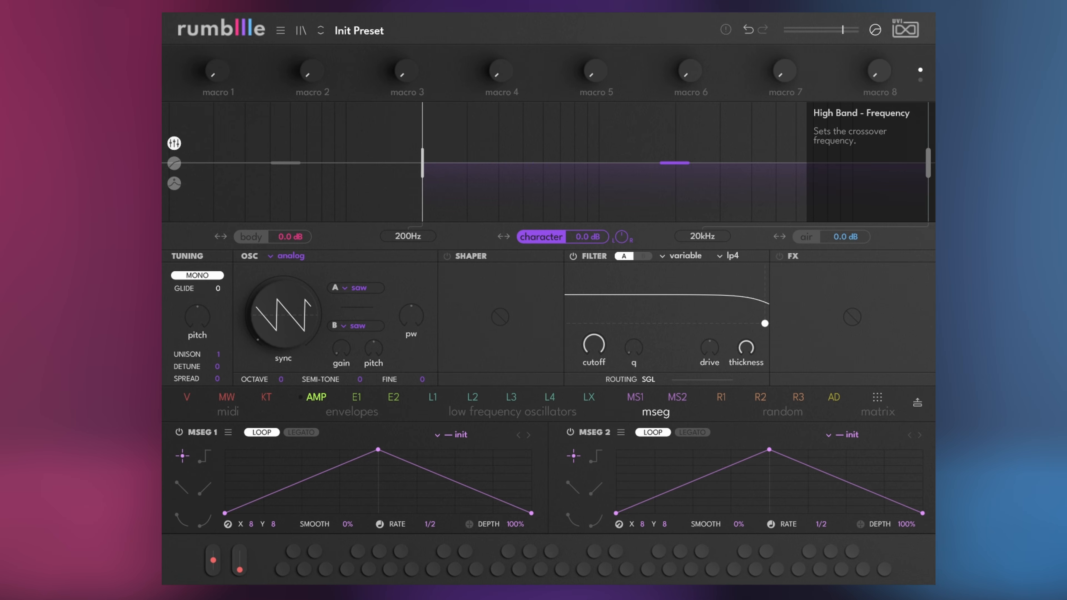
Switch the character band's oscillator to noise and set the body oscillator's waveform A to sine.
left_click(288, 257)
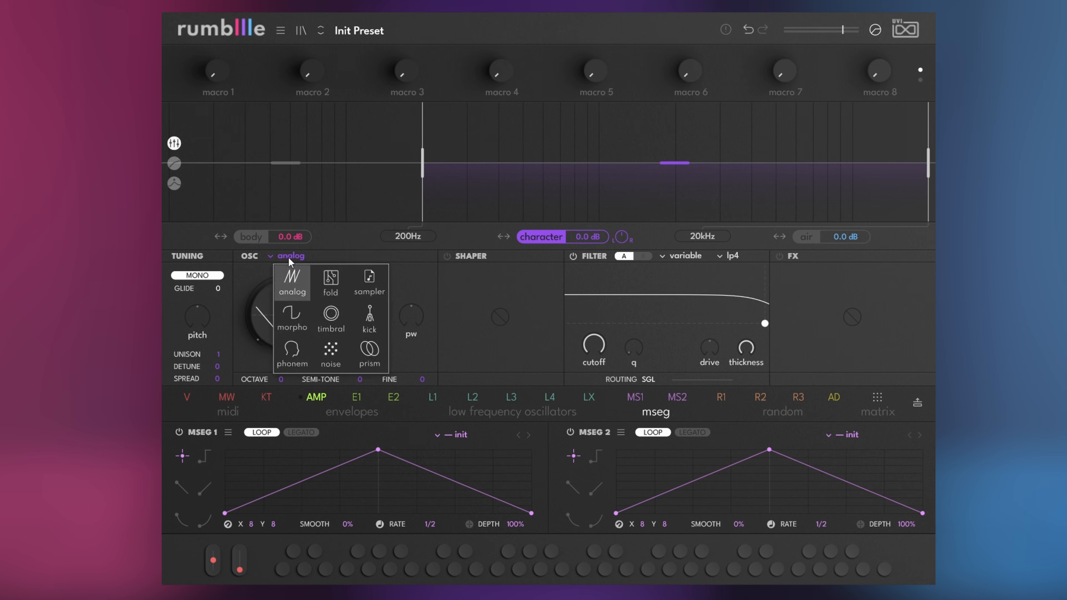
left_click(331, 353)
left_click(250, 238)
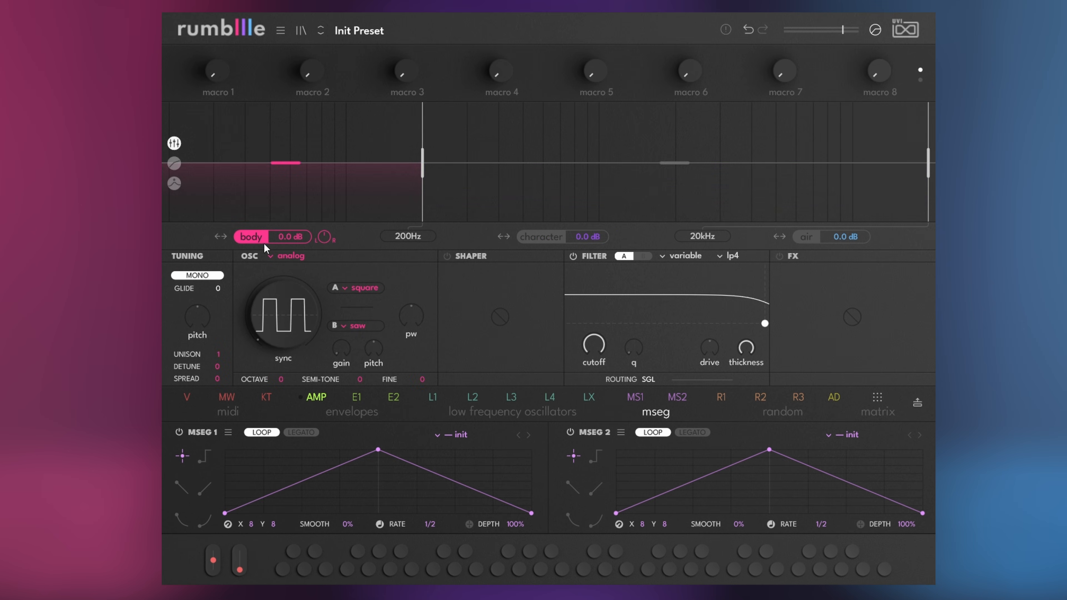
left_click(358, 290)
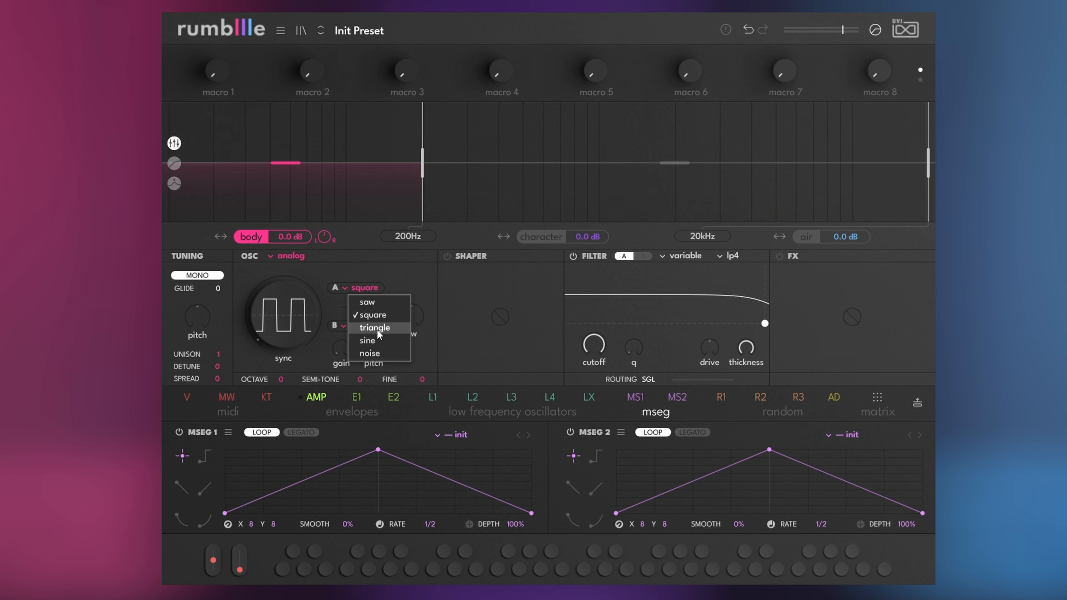
left_click(378, 341)
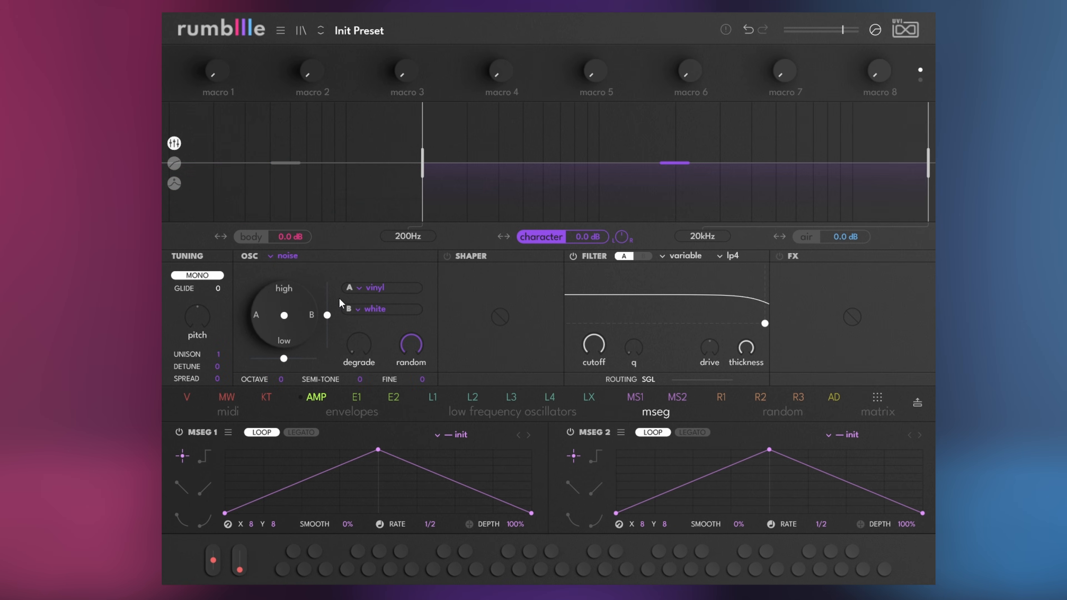
Set the character noise oscillator's source A to the acoustic cymbal and source B to the transient keyboard.
mouse_move(327, 318)
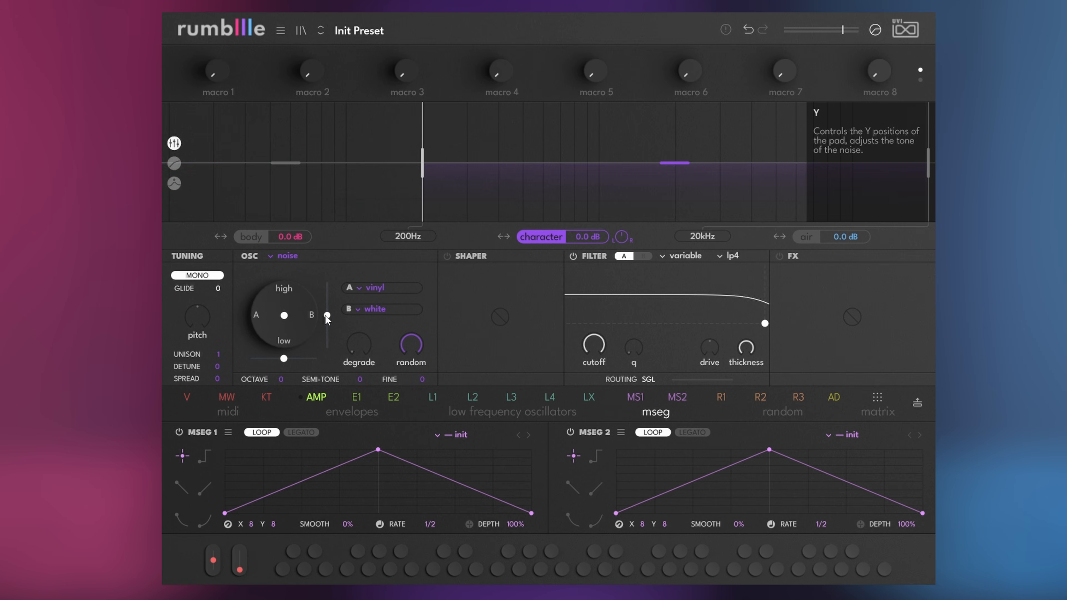
left_click(382, 309)
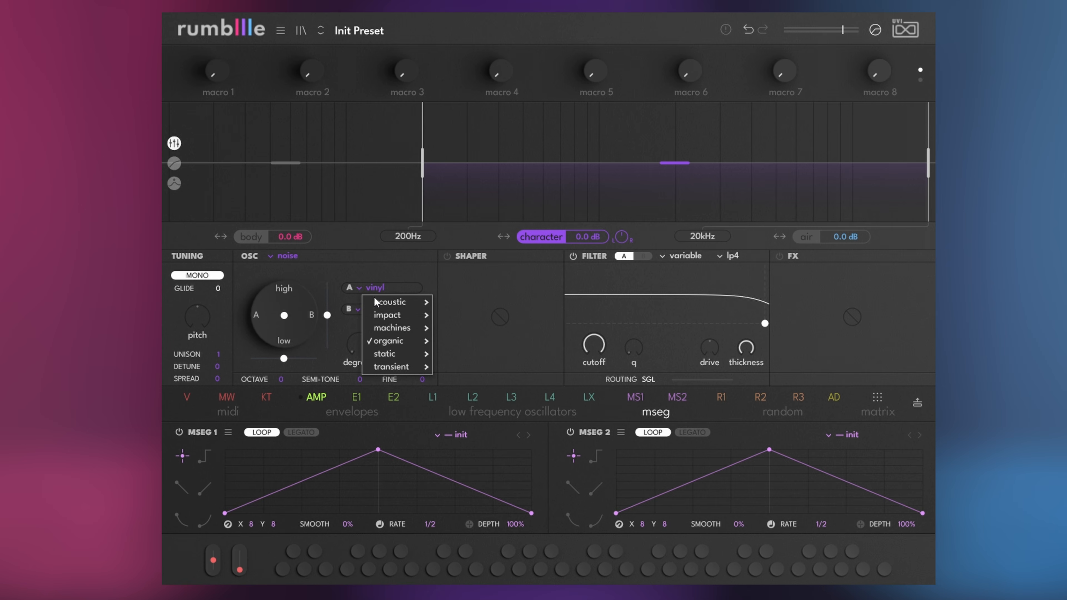
mouse_move(379, 305)
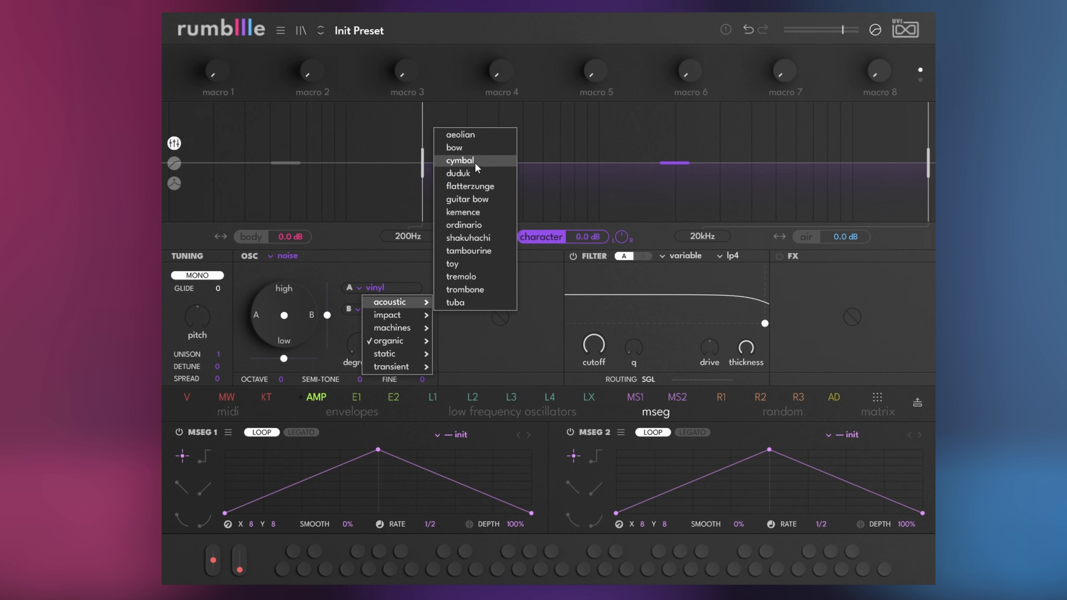
left_click(475, 160)
left_click(372, 310)
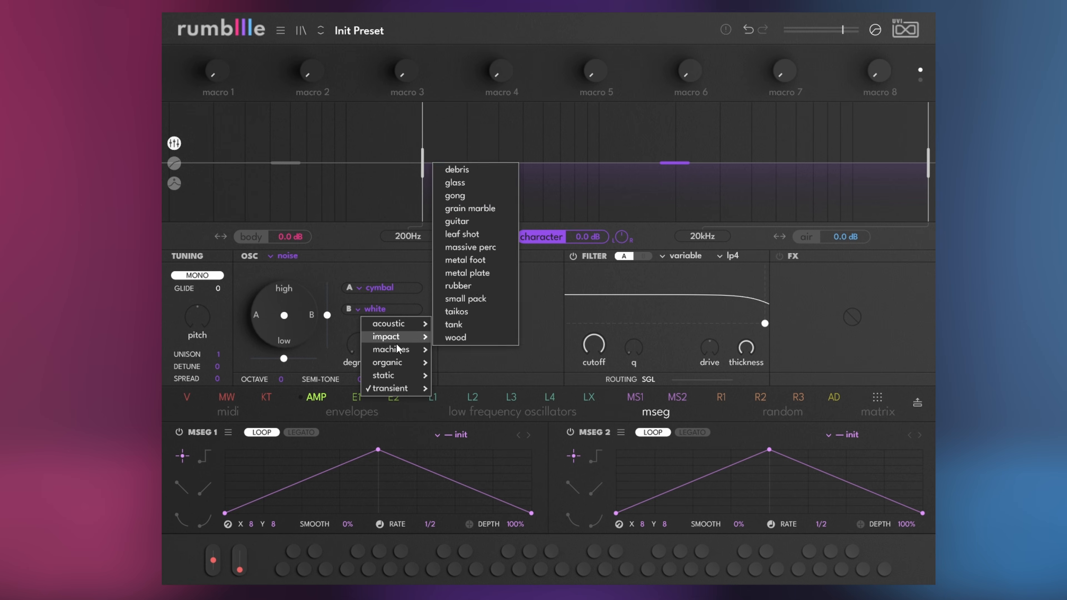
mouse_move(400, 363)
mouse_move(401, 388)
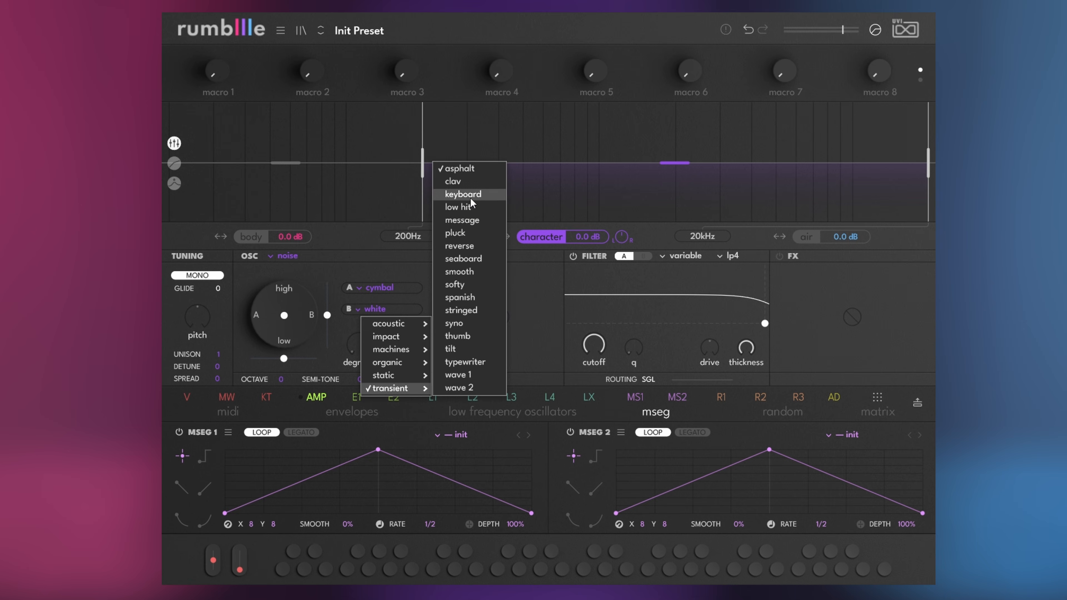
left_click(462, 195)
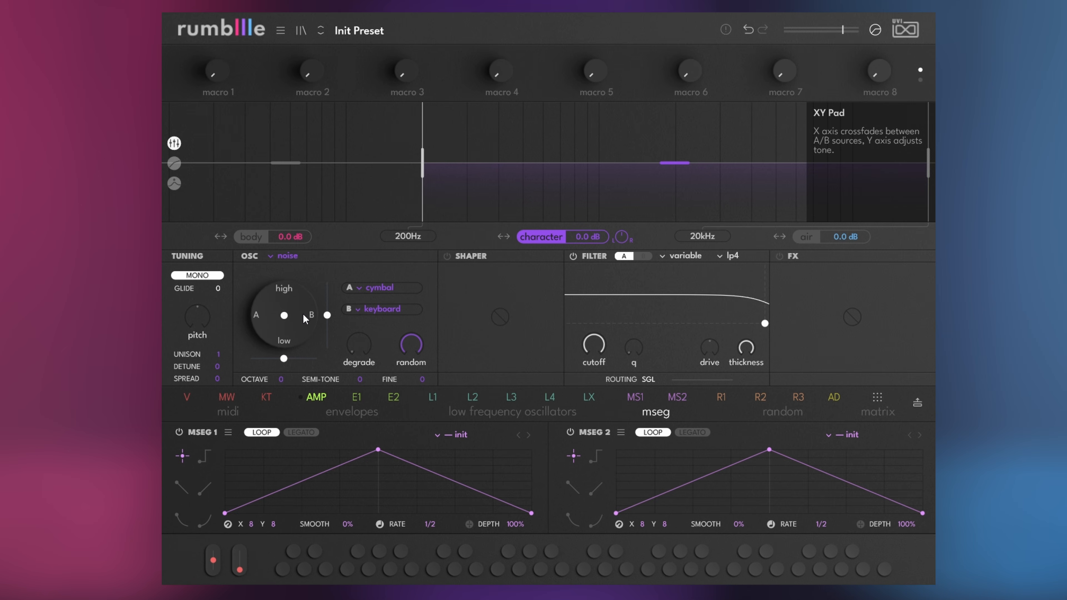
Enable the character band's clipper shaper with AM1 at 100 and raise its curve partway.
left_click(447, 256)
left_click_drag(478, 378, 478, 373)
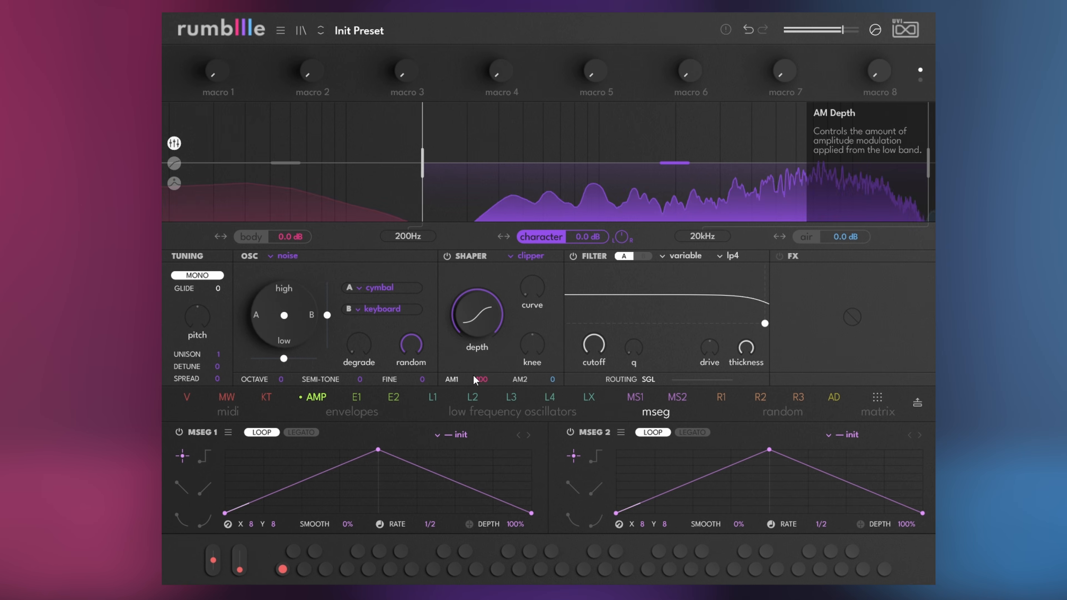
mouse_move(532, 287)
left_mouse_down()
mouse_move(532, 273)
mouse_move(534, 291)
left_mouse_up()
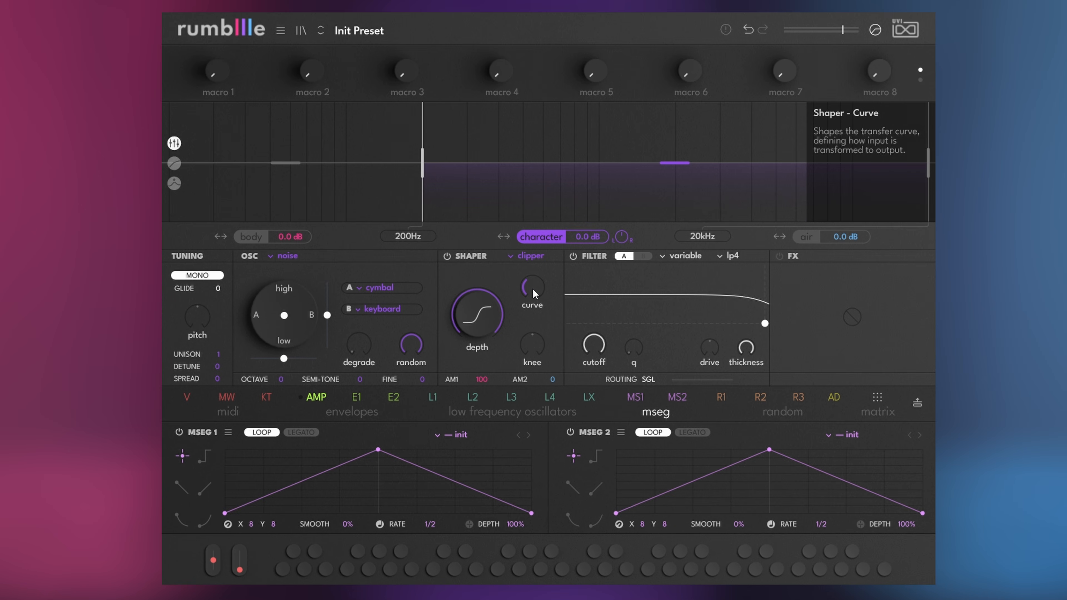
Modulate the character band's gain with Envelope 1 at 100%, and shape the envelope as a short decay with zero sustain.
left_click(360, 397)
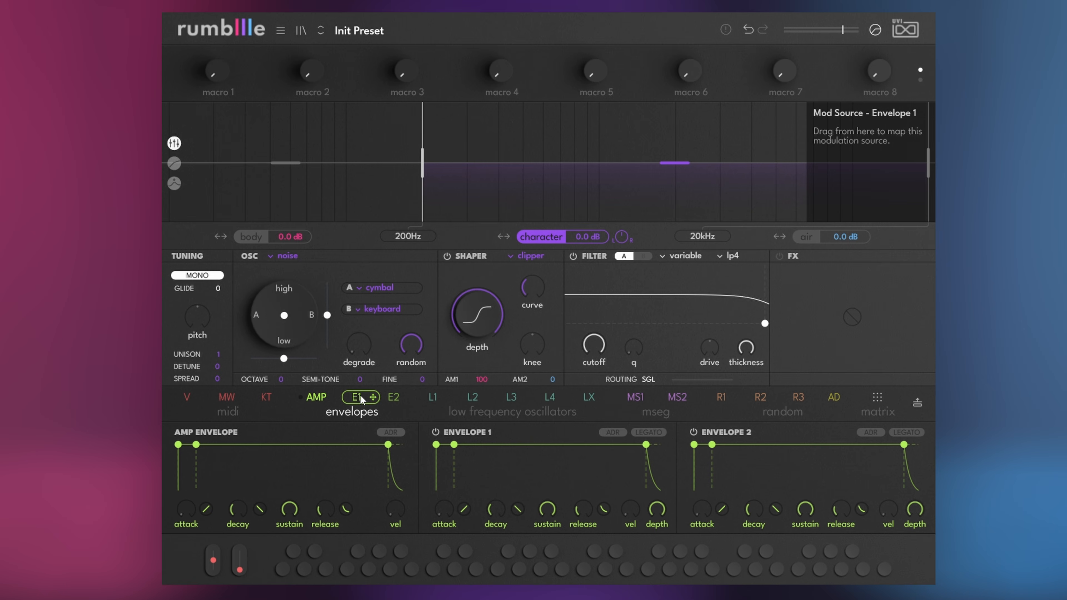
left_click_drag(356, 399, 590, 238)
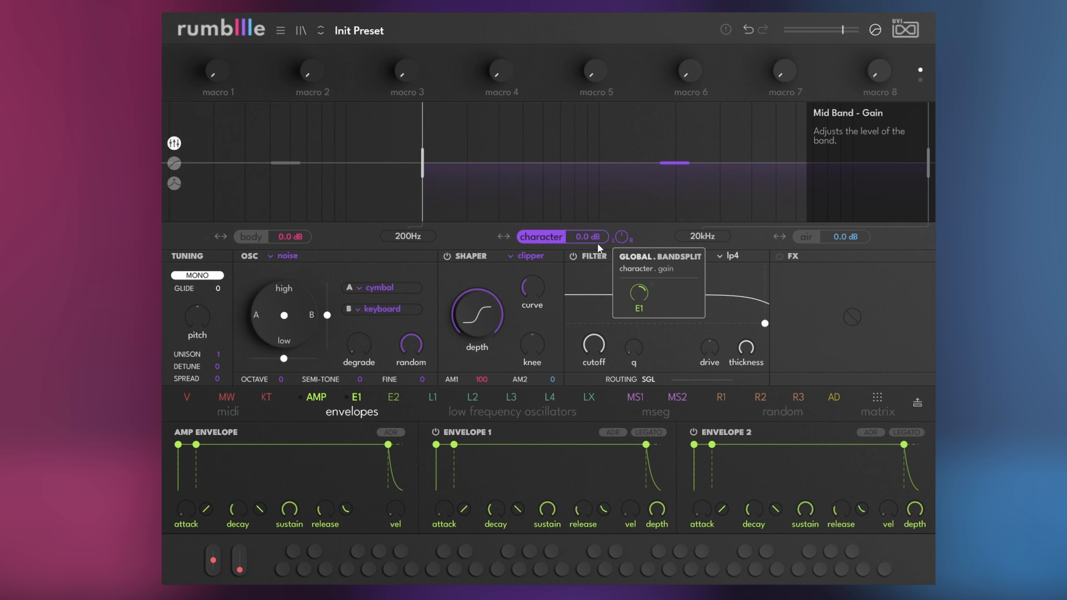
left_click(640, 296)
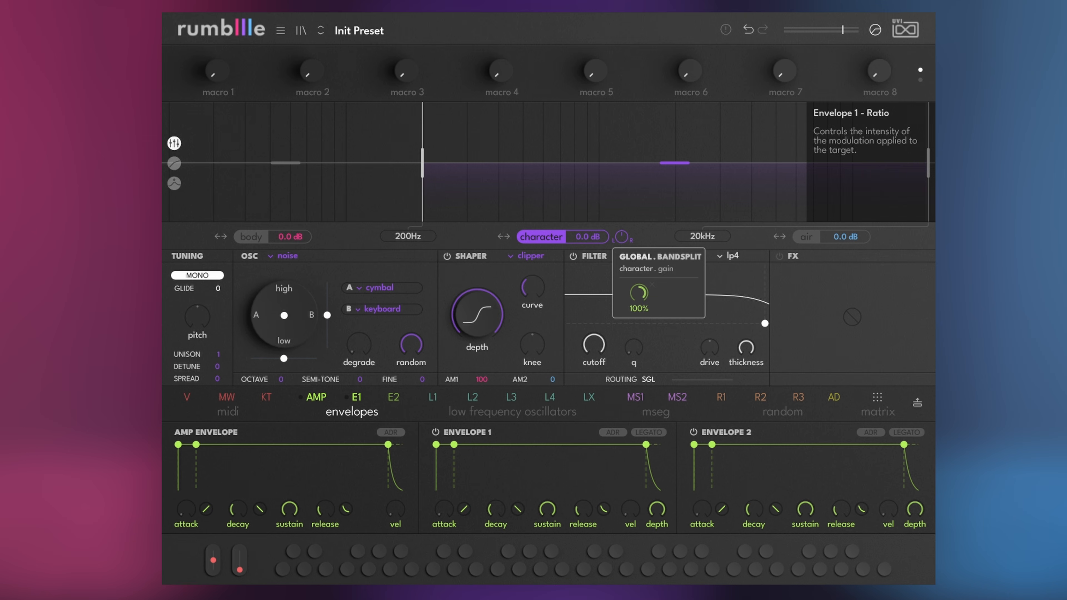
left_click_drag(454, 445, 450, 494)
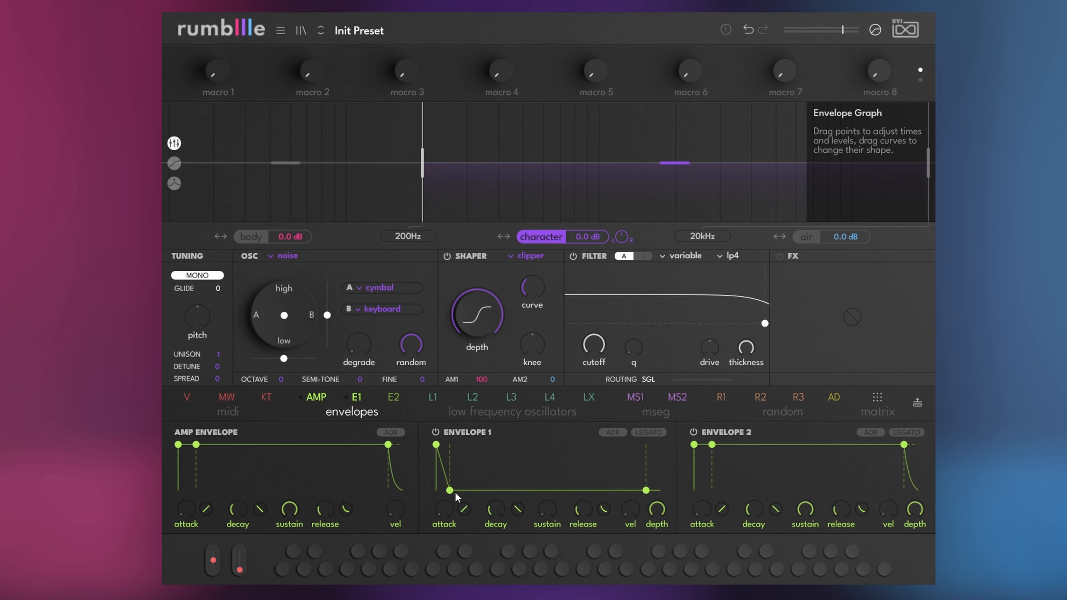
Modulate the character band's pitch with Envelope 2, shaped as a short curved decay to zero sustain.
left_click_drag(402, 396, 206, 317)
left_click_drag(711, 445, 708, 501)
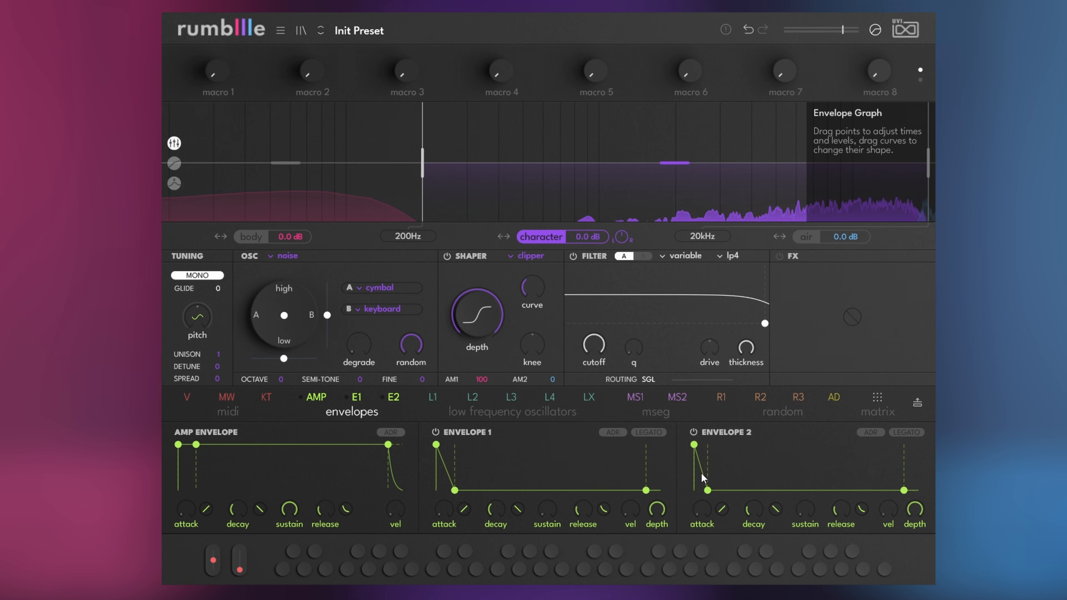
left_click_drag(702, 470, 701, 506)
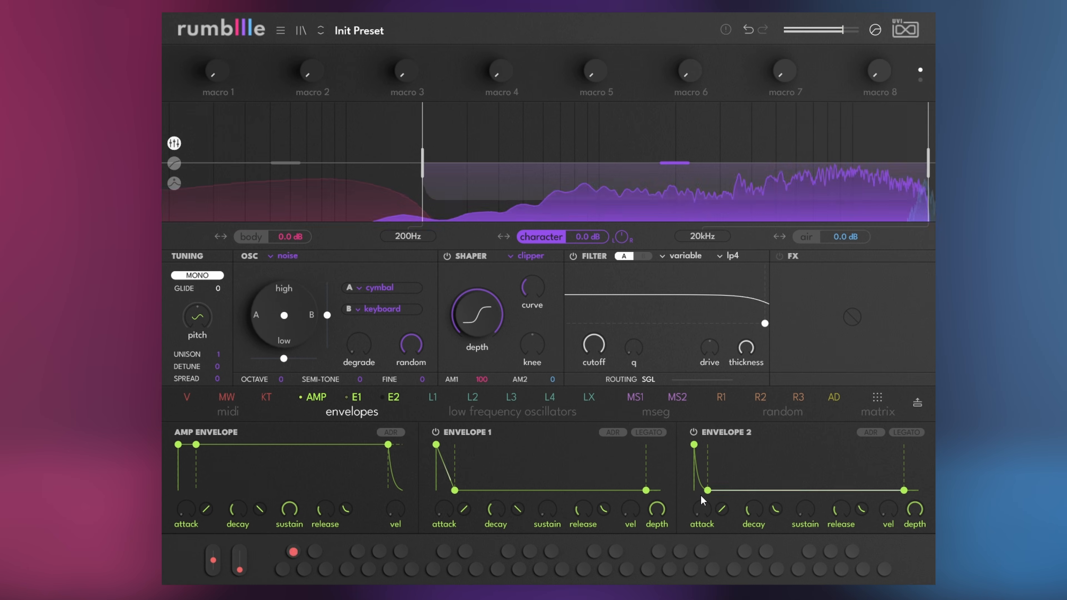
Change the character band's filter A to the ripple model in notch mode.
left_click(688, 254)
left_click(688, 353)
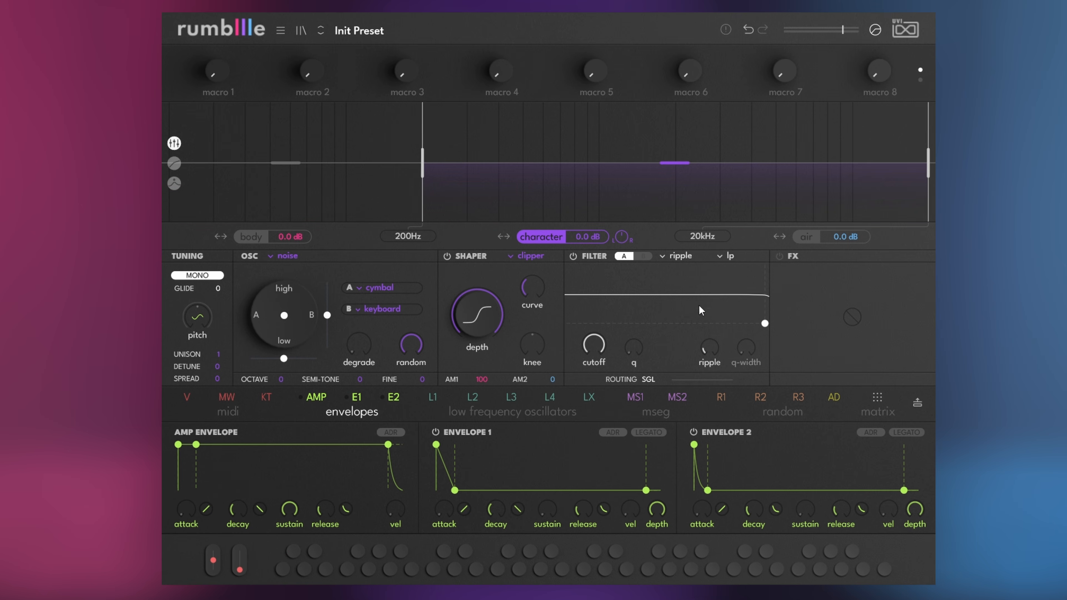
left_click(729, 256)
left_click(742, 308)
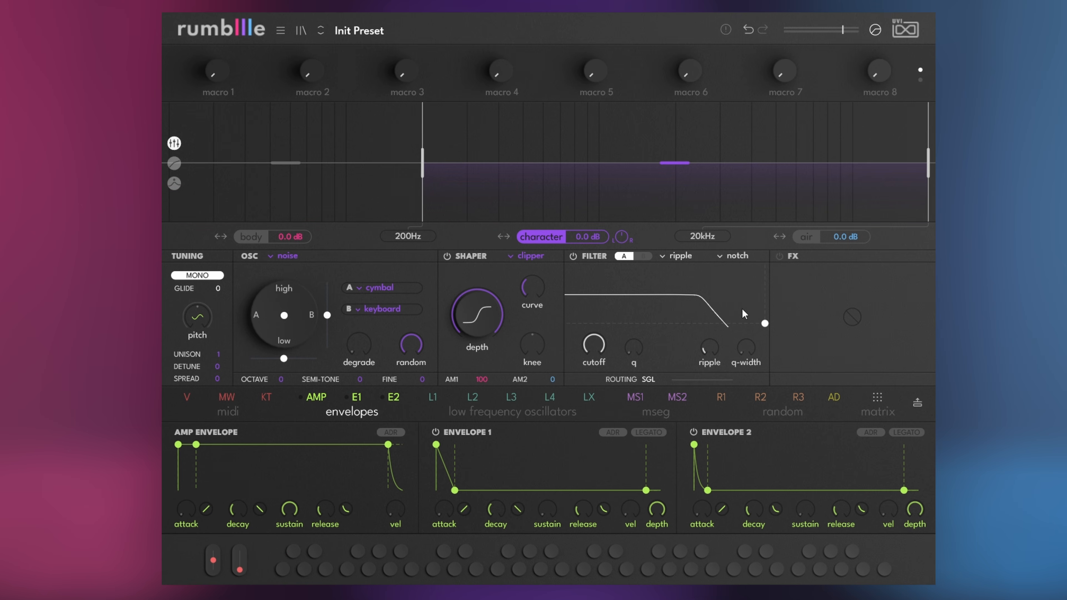
Raise the notch filter's ripple, Q and Q-width with the cutoff at about 457 Hz, and set the filter routing to serial.
left_click_drag(600, 336, 608, 343)
left_click_drag(710, 348, 710, 311)
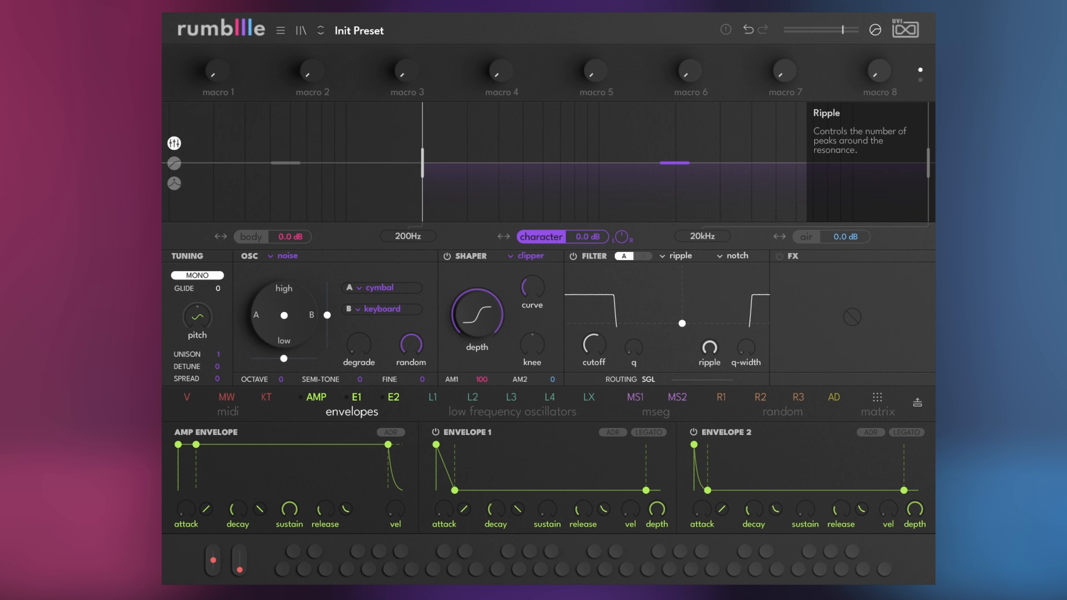
left_click_drag(746, 348, 746, 336)
left_click_drag(633, 347, 600, 363)
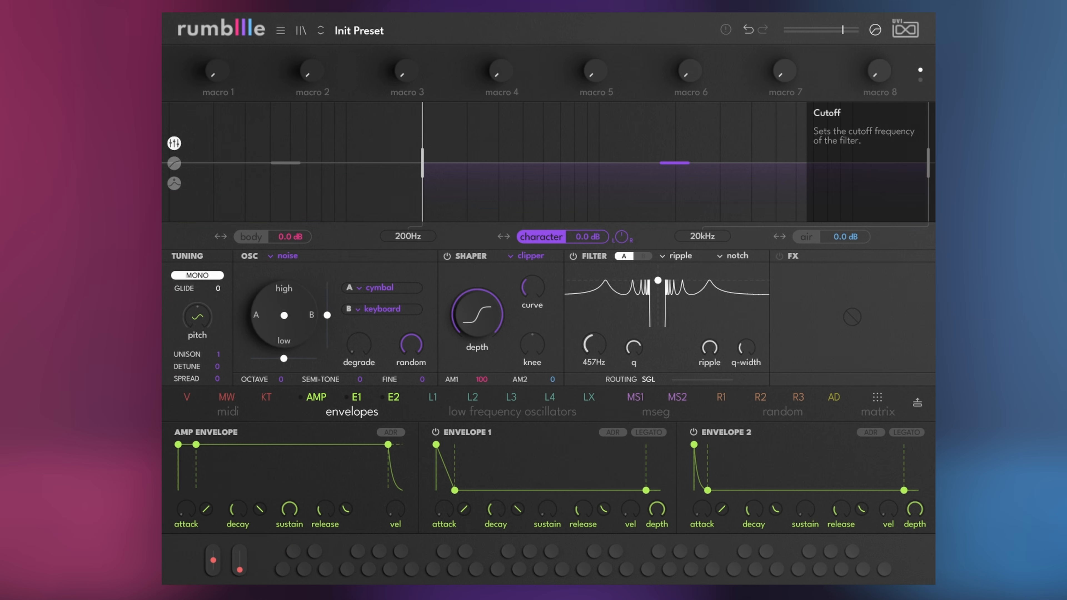
left_click(648, 382)
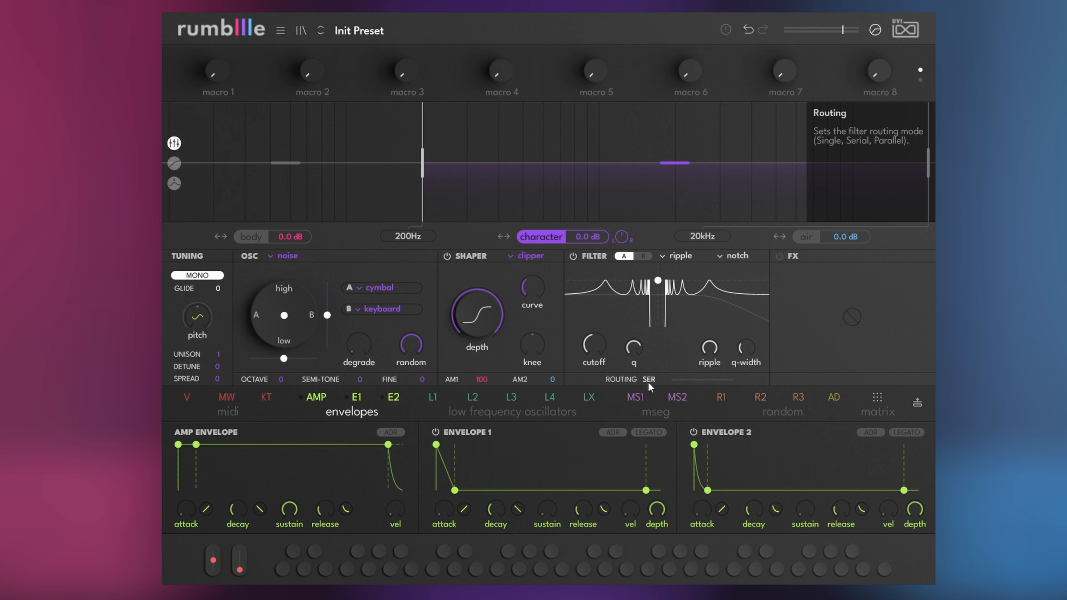
Set filter B to the swirl model in notch mode.
left_click(643, 256)
left_click(674, 256)
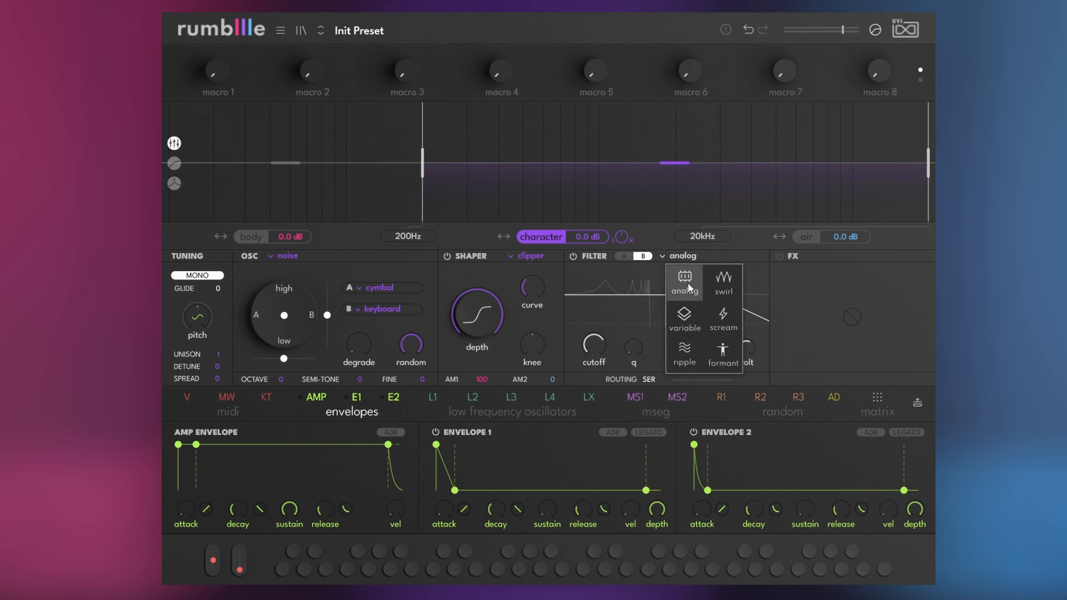
left_click(706, 281)
left_click(726, 258)
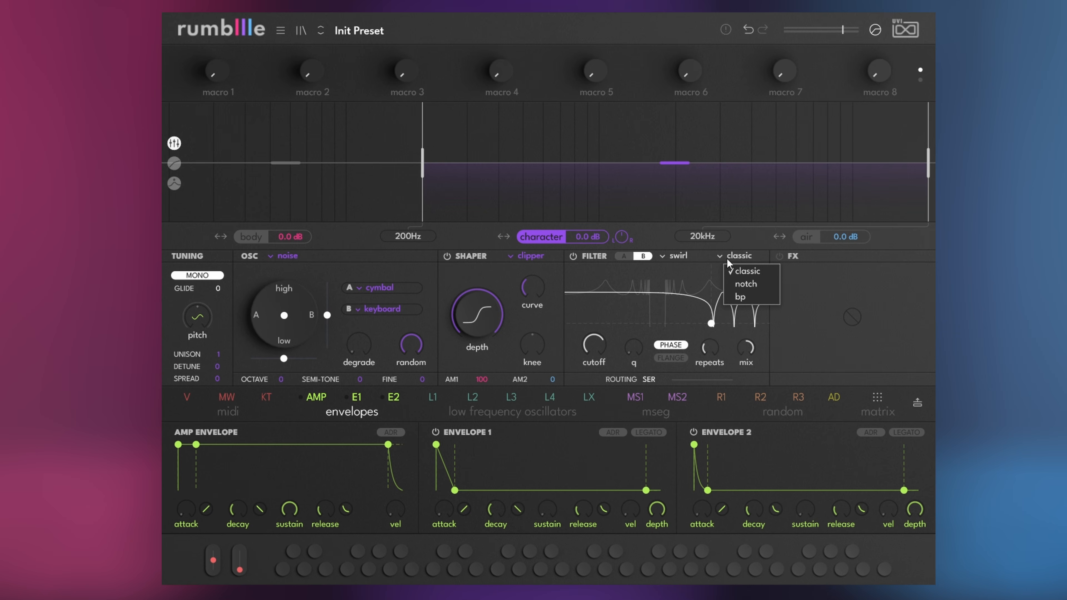
left_click(736, 292)
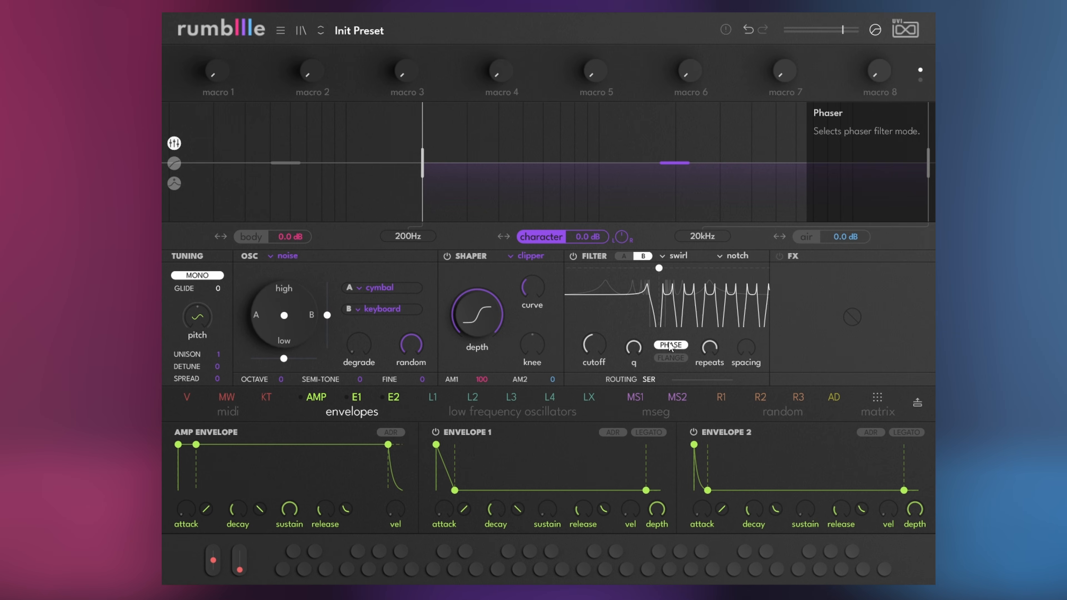
Adjust the swirl filter's cutoff and spacing, switch it from phase to flange mode, and tune its Q-width and cutoff.
left_click_drag(600, 345, 600, 365)
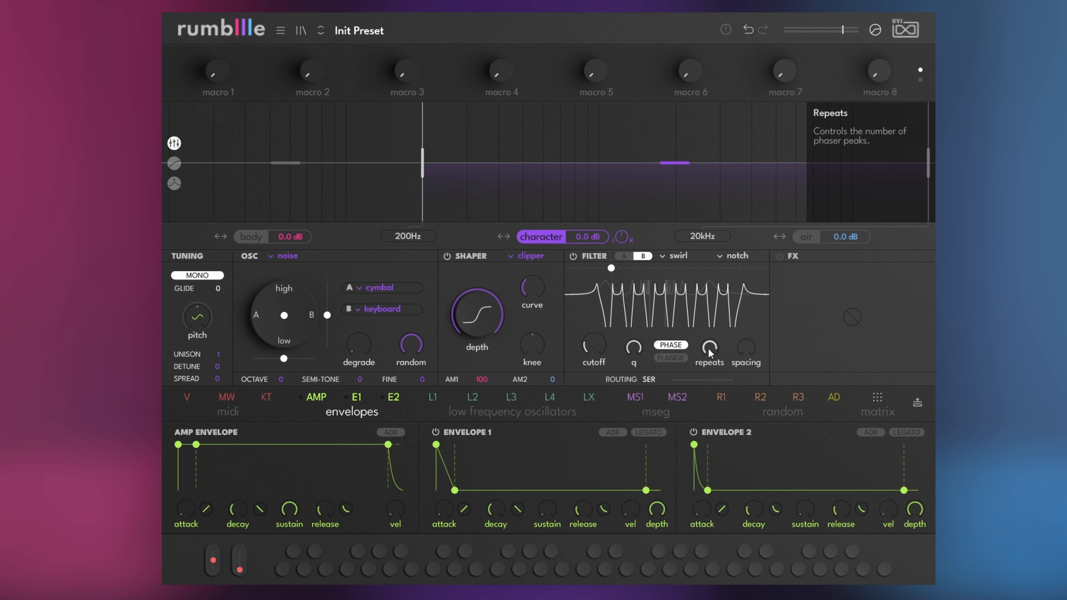
mouse_move(745, 349)
left_mouse_down()
mouse_move(745, 335)
mouse_move(745, 349)
left_mouse_up()
left_click_drag(593, 349, 594, 352)
left_click(670, 357)
left_click_drag(749, 350, 749, 353)
mouse_move(595, 351)
left_mouse_down()
mouse_move(595, 342)
mouse_move(593, 353)
left_mouse_up()
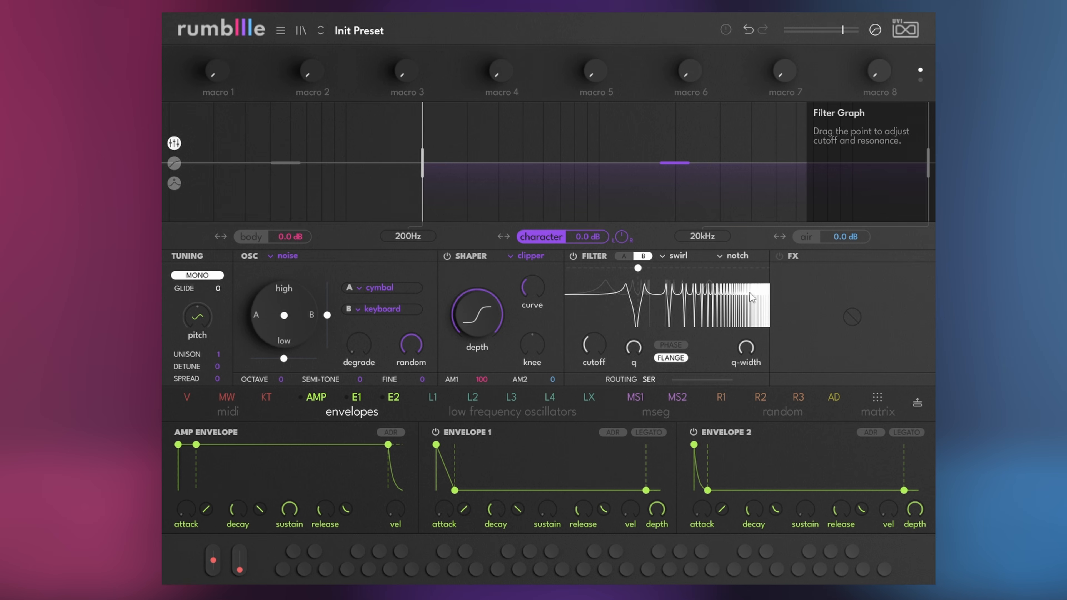
Enable a chorus effect on the character band with 34% intensity, 42% dimension, raised erode, feedback 41, time 6 and tail 44.
left_click(778, 256)
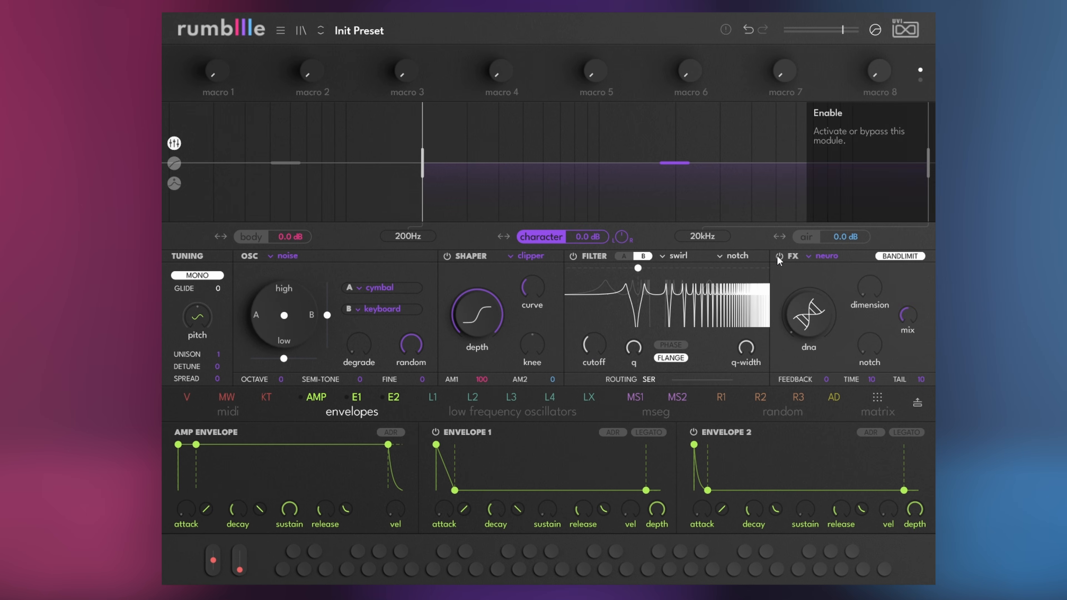
left_click(823, 257)
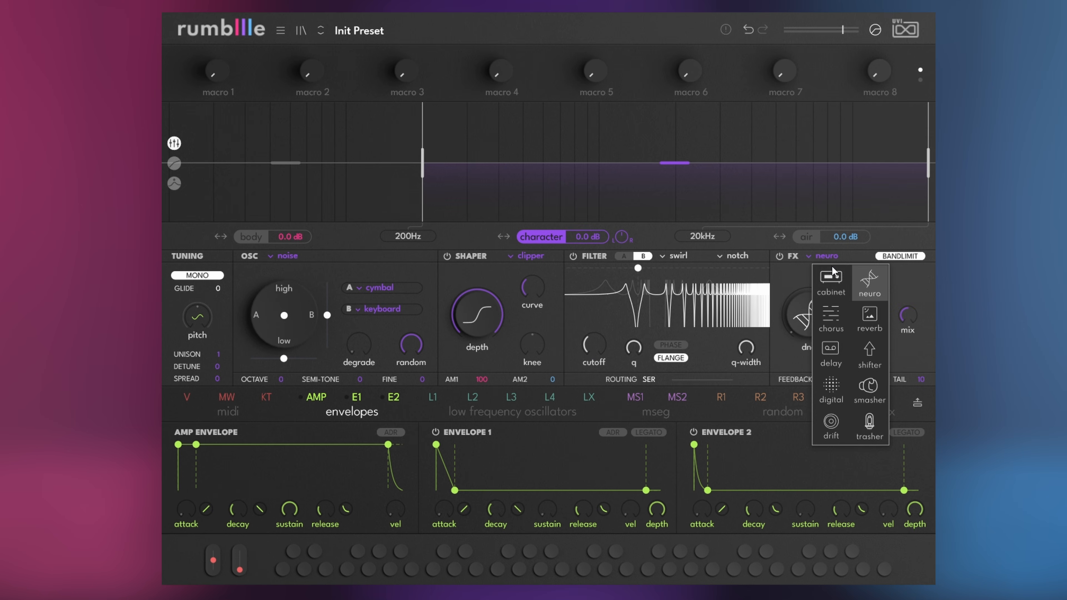
left_click(834, 318)
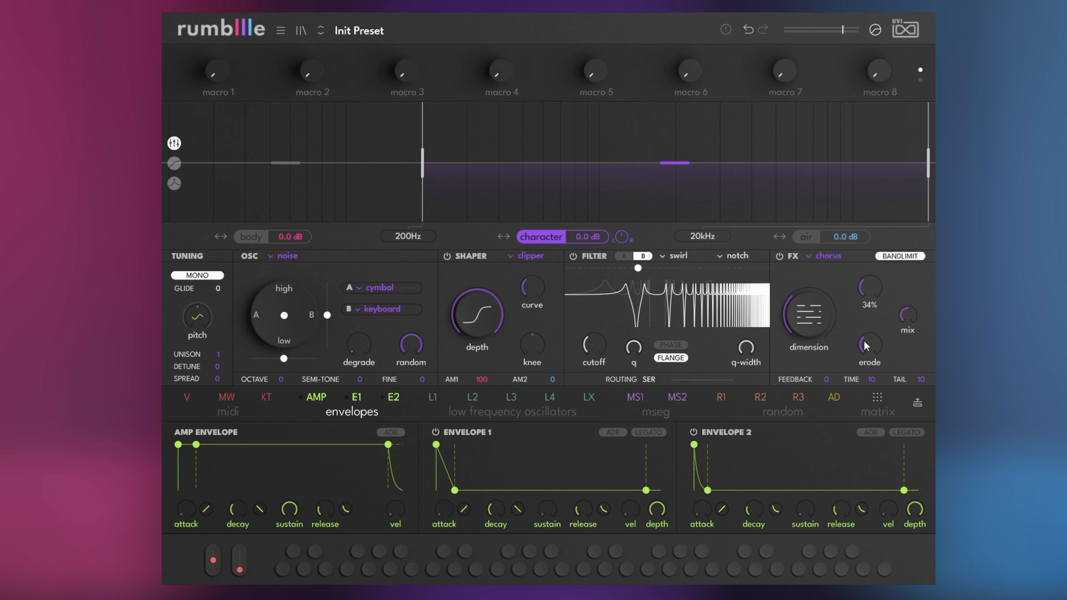
left_click_drag(820, 310, 820, 301)
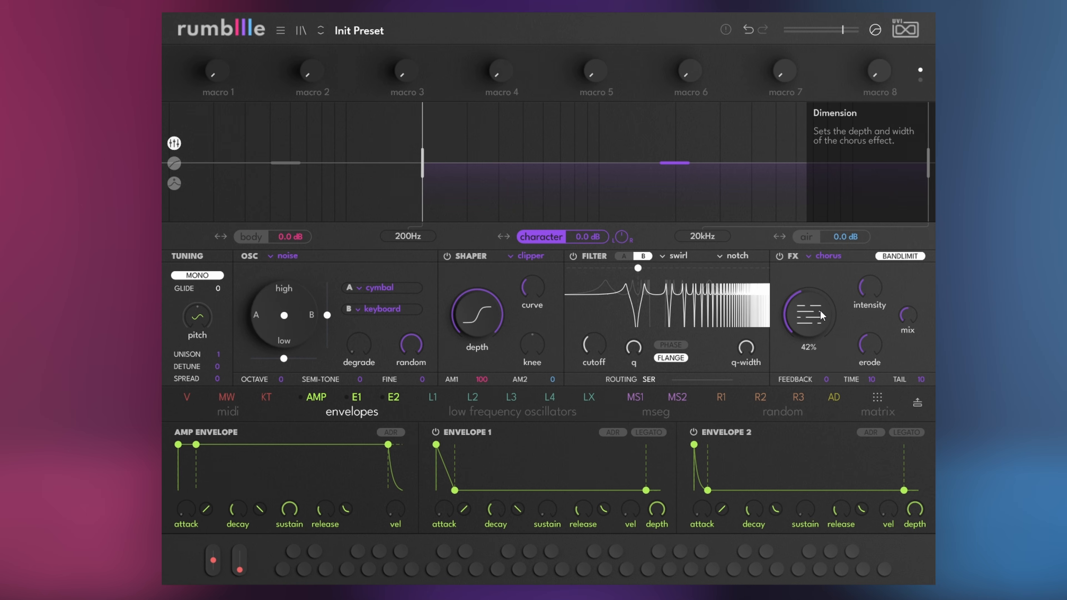
left_click_drag(825, 378, 825, 368)
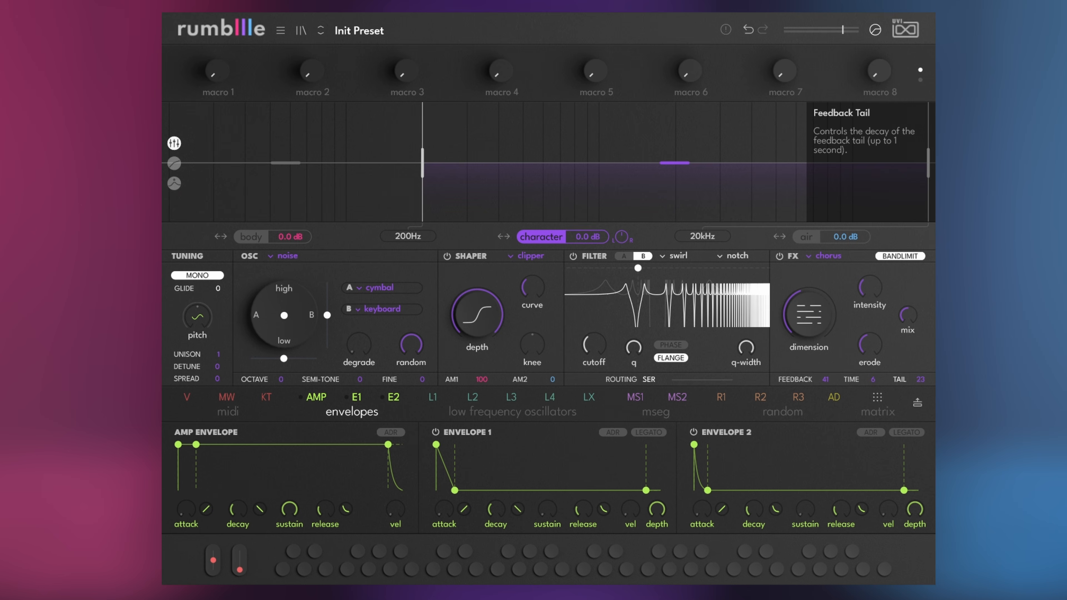
left_click_drag(927, 378, 927, 373)
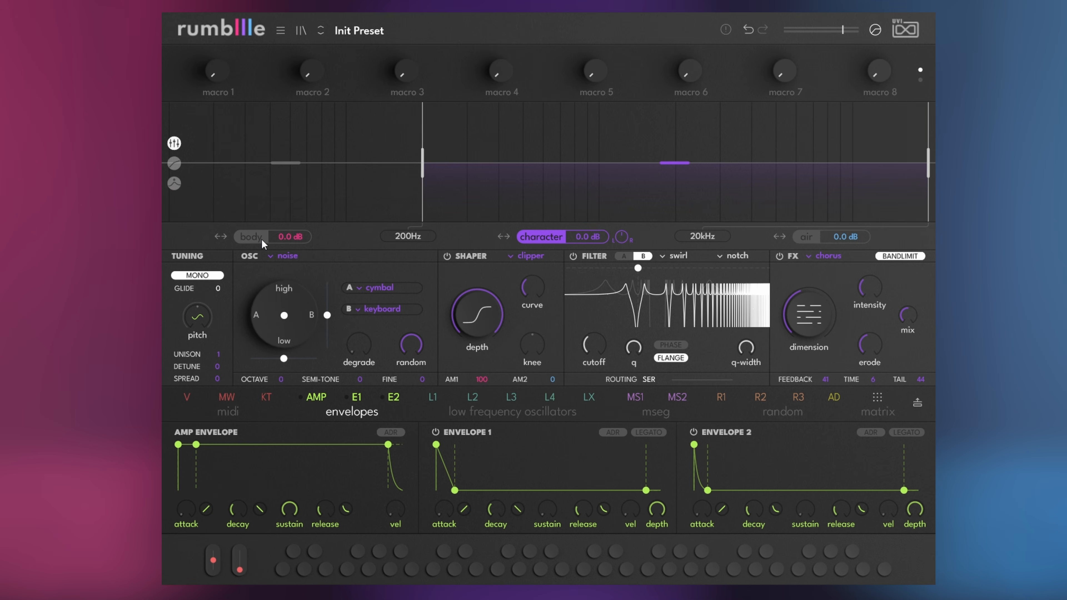
Enable the clipper shaper on the body band and set its curve to about 20%.
left_click(250, 236)
left_click(447, 257)
left_click_drag(537, 283, 538, 275)
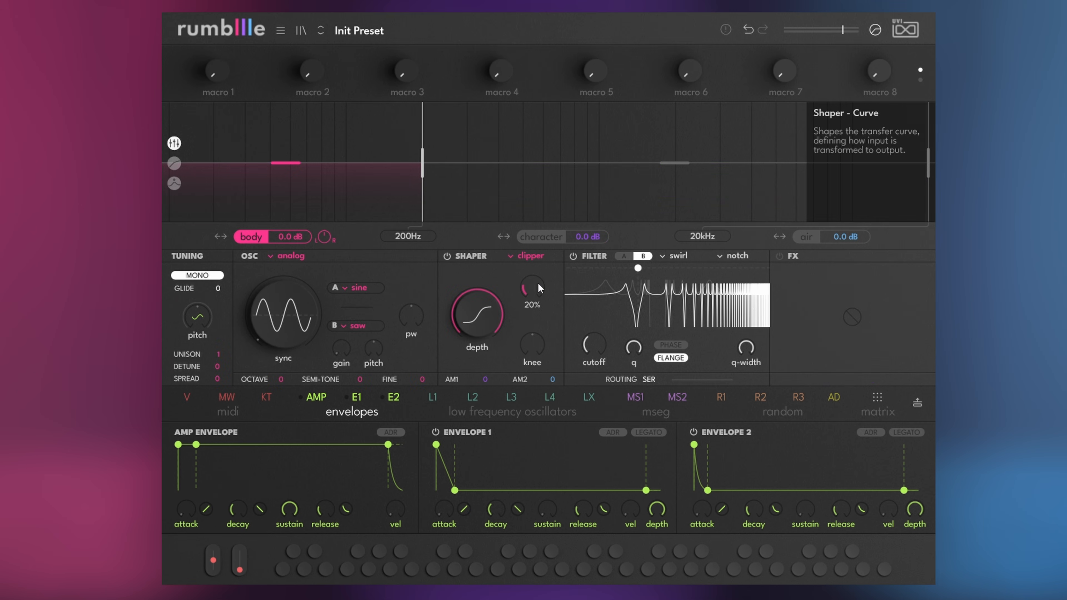
Turn on the body band's compressor in clean mode with an input gain of 8.5 dB.
left_click(173, 164)
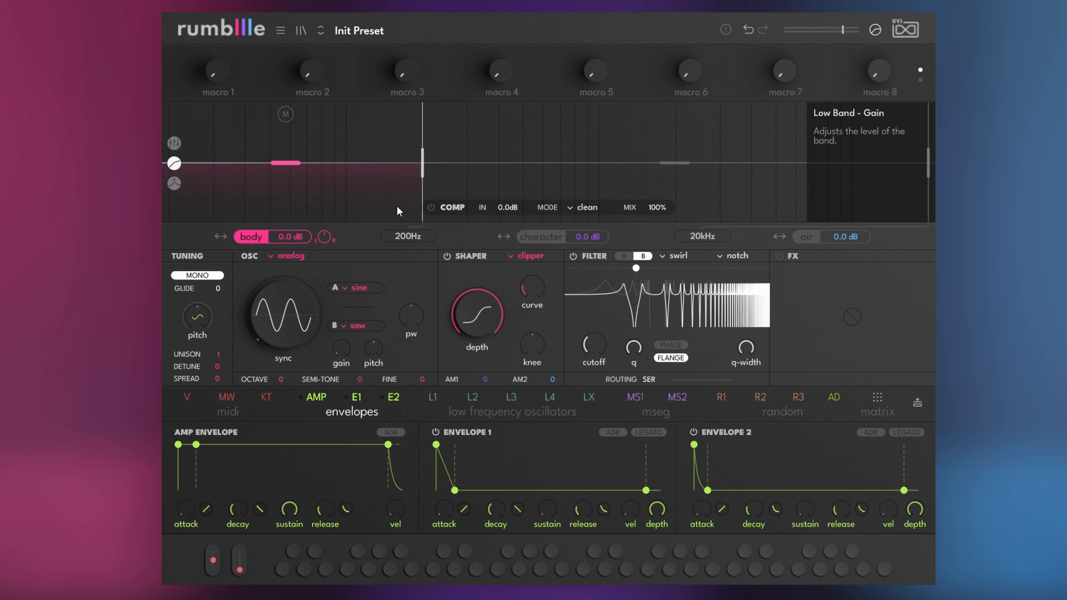
left_click_drag(507, 209, 507, 192)
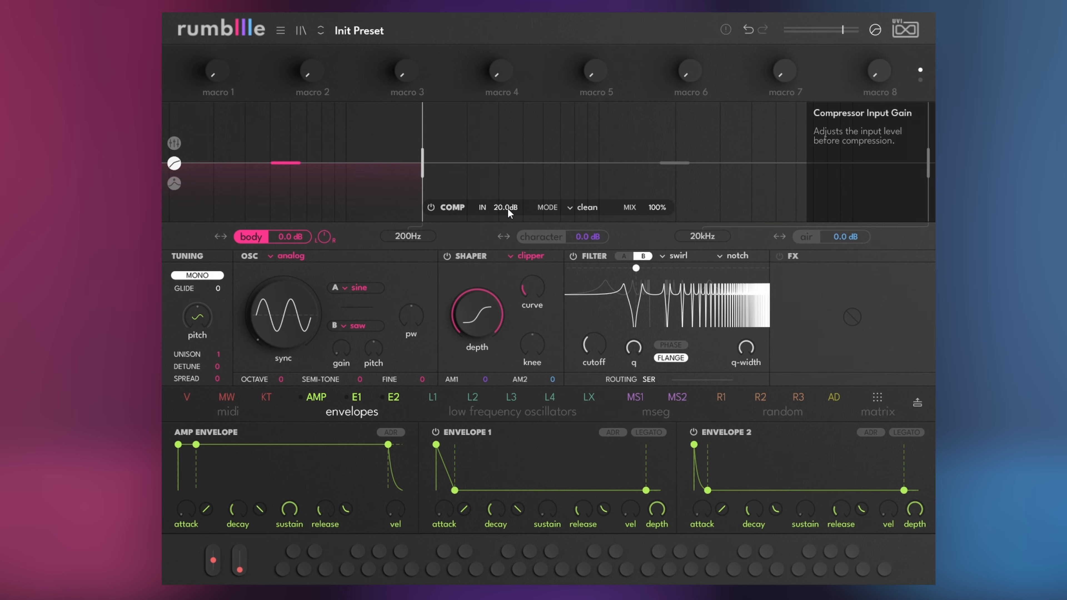
left_click_drag(508, 208, 507, 218)
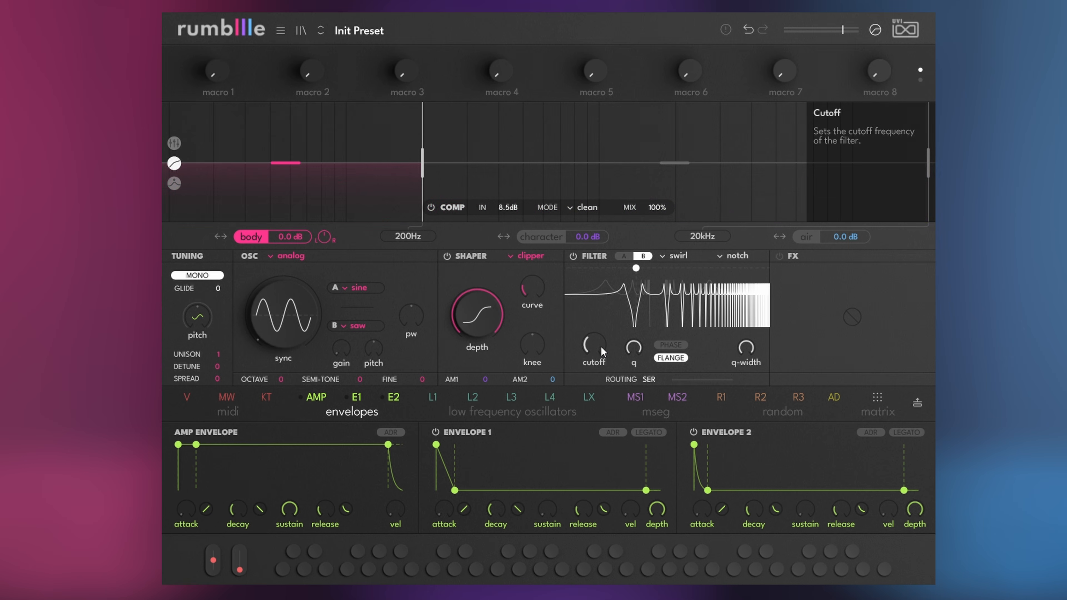
Lower the swirl filter's cutoff to about 158 Hz.
left_click_drag(599, 344, 599, 347)
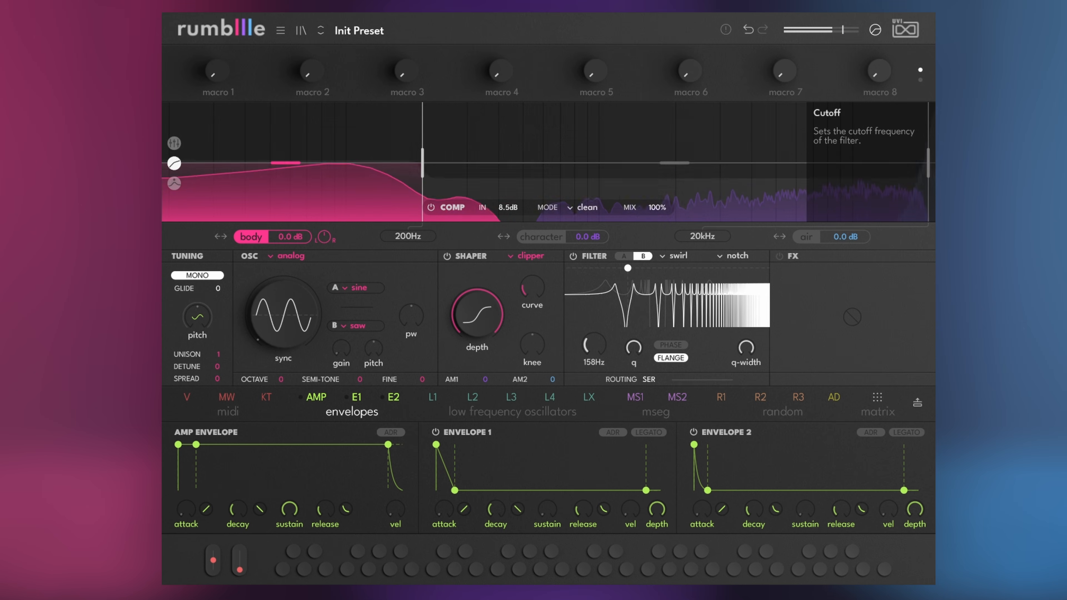